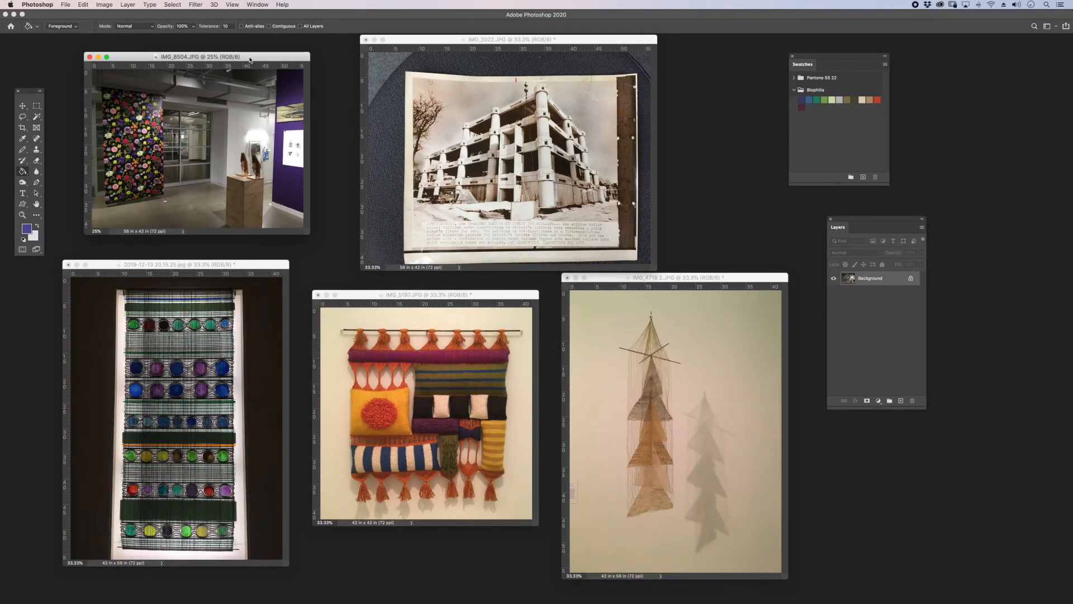
Step: Duplicate the gallery photo IMG_8504 as "IMG_8504 copy" and enlarge the copy's window to leave working space around the image
left_click_drag(245, 62, 244, 56)
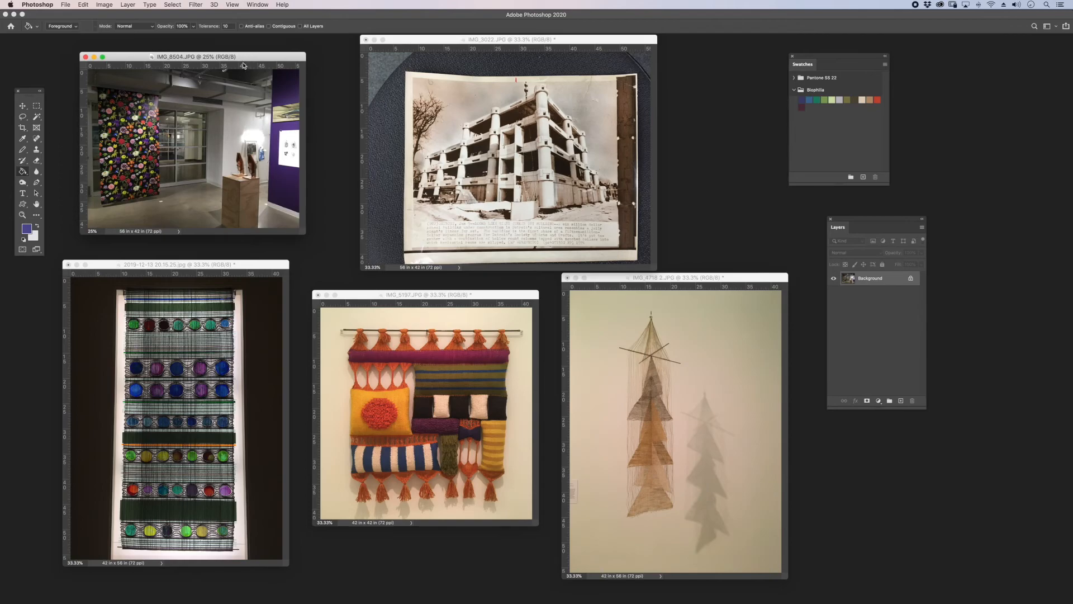
left_click_drag(253, 58, 244, 58)
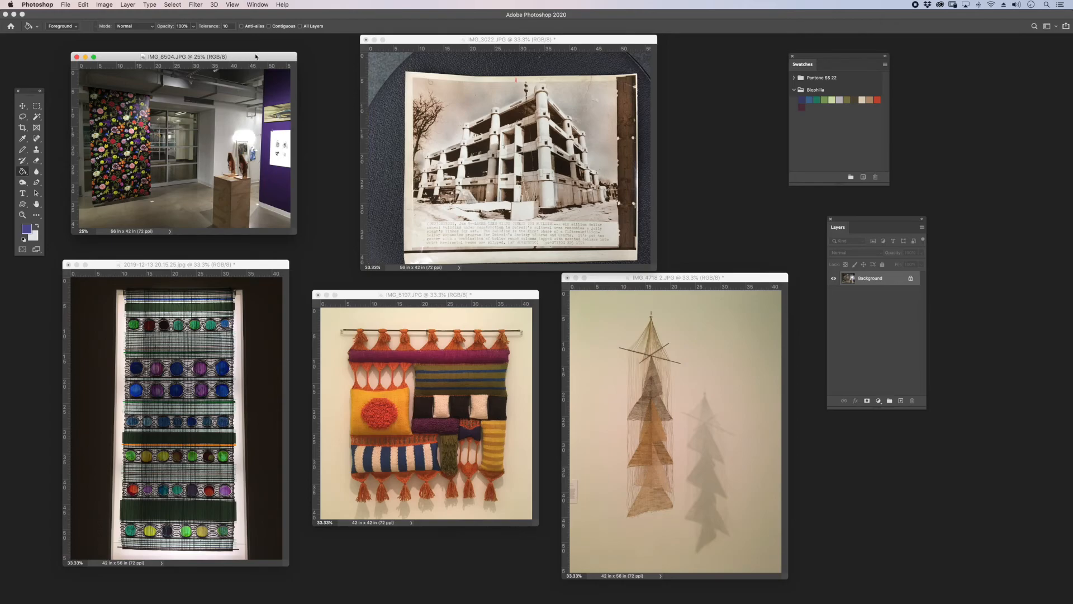
left_click_drag(250, 58, 247, 59)
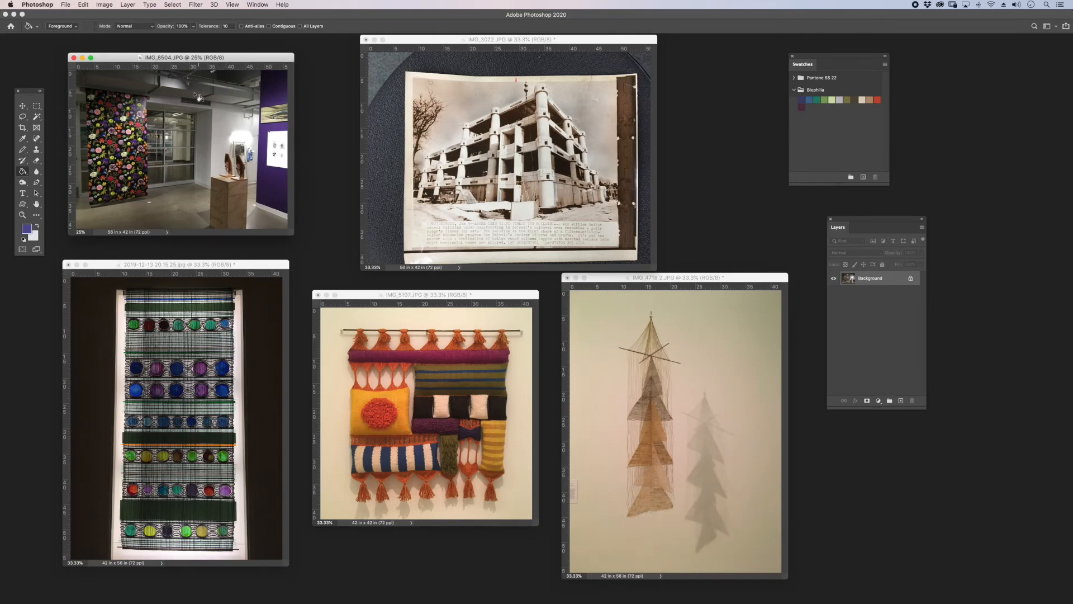
left_click(105, 5)
left_click(130, 122)
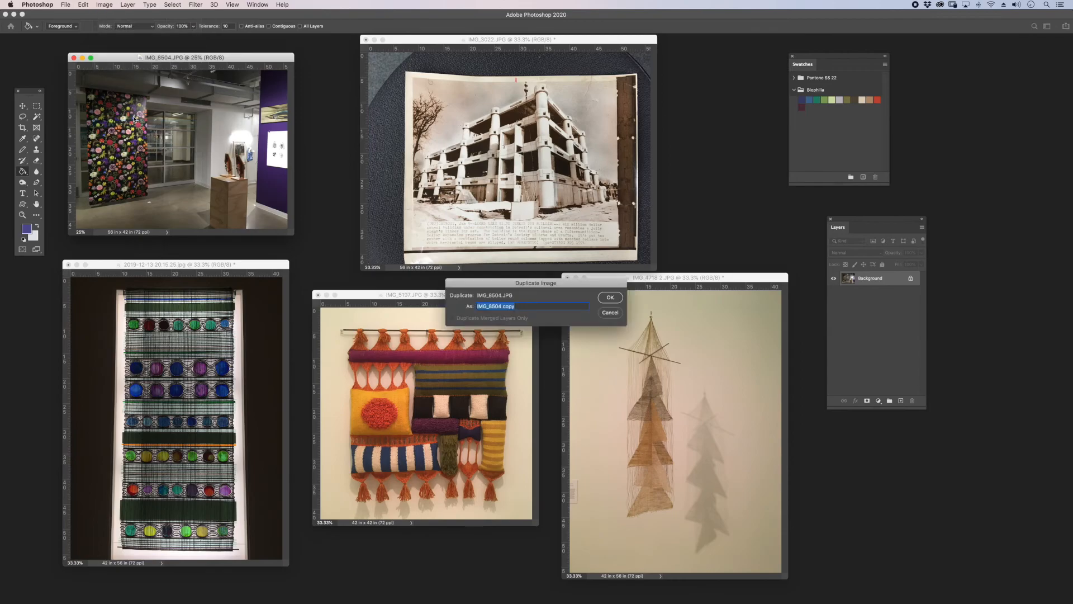
left_click(614, 296)
left_click_drag(427, 39, 513, 85)
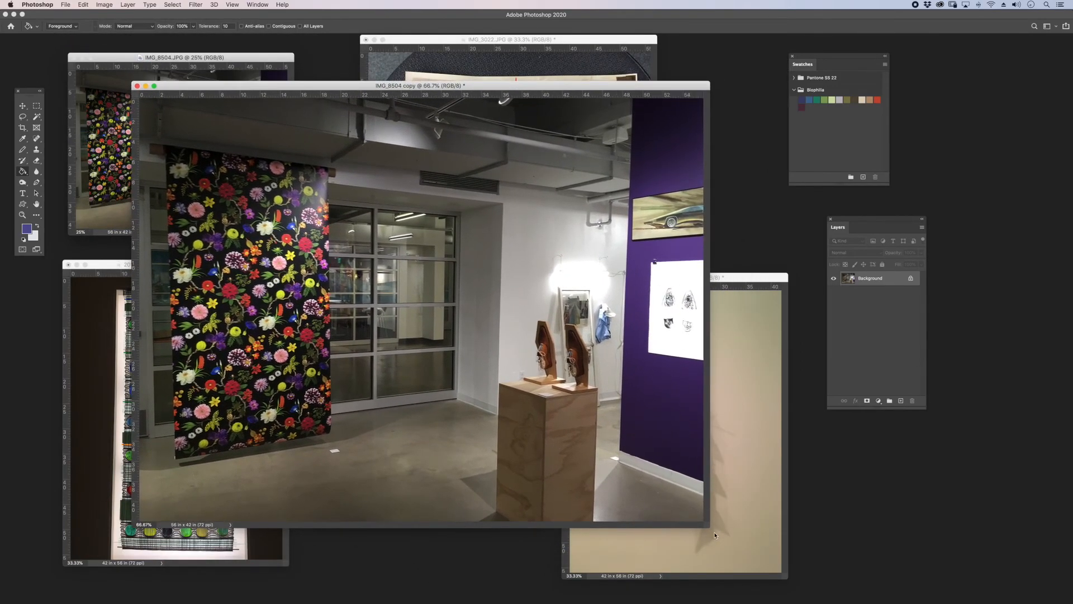
left_click_drag(707, 525, 742, 563)
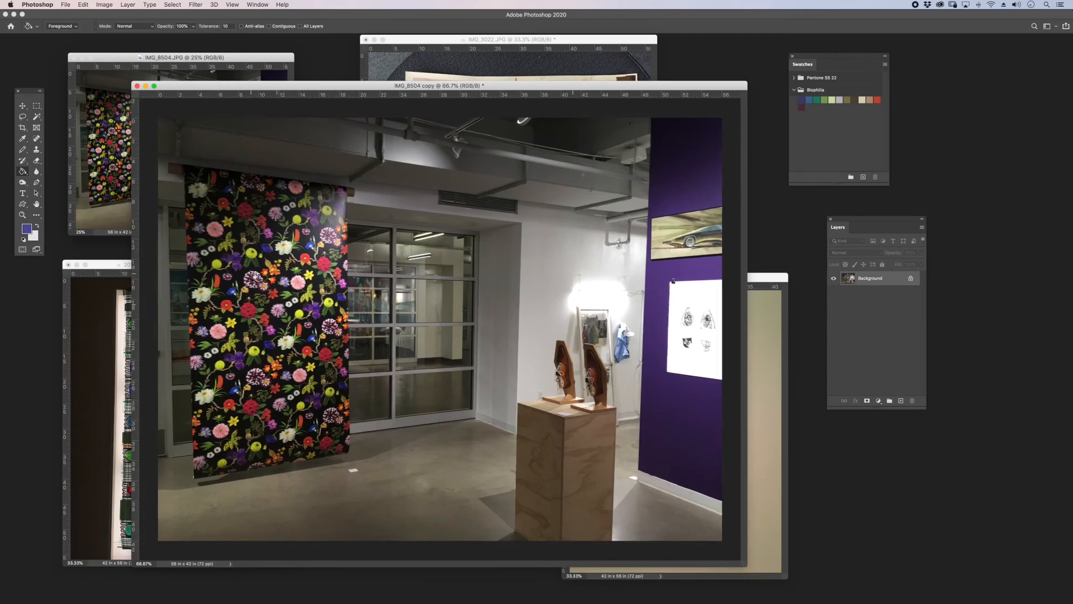
Step: Place vertical guides along the floral hanging's outer edge, the purple wall's near edge, and the white wall corner at 36.125 in
left_click_drag(137, 316, 184, 302)
left_click_drag(135, 344, 652, 316)
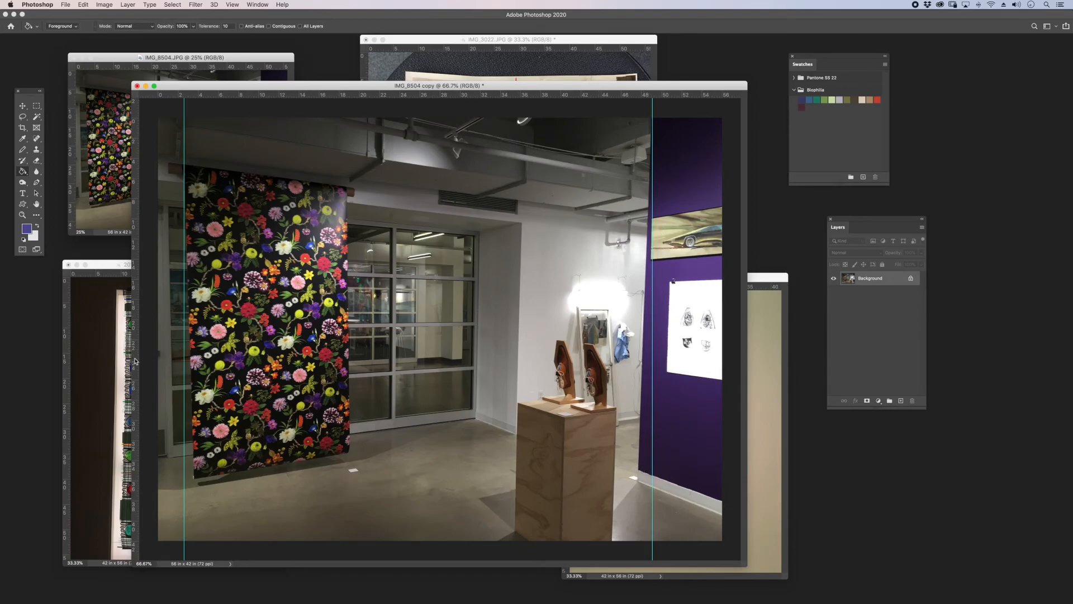
left_click_drag(134, 361, 521, 350)
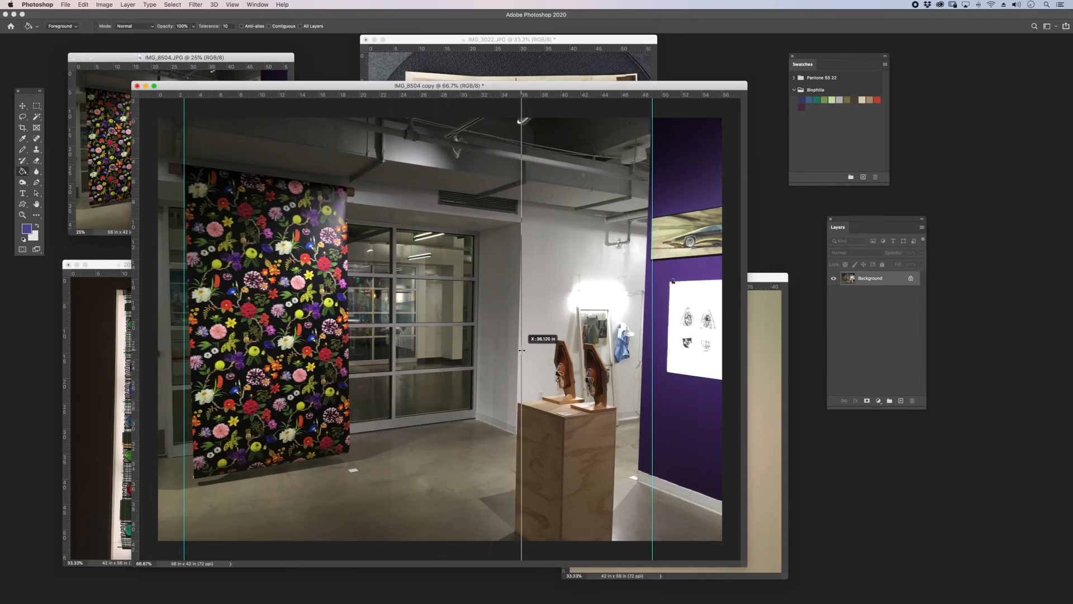
Step: Select the entire image and Distort it, pulling both lower corners outward until the verticals line up with the guides
left_click_drag(746, 566, 785, 574)
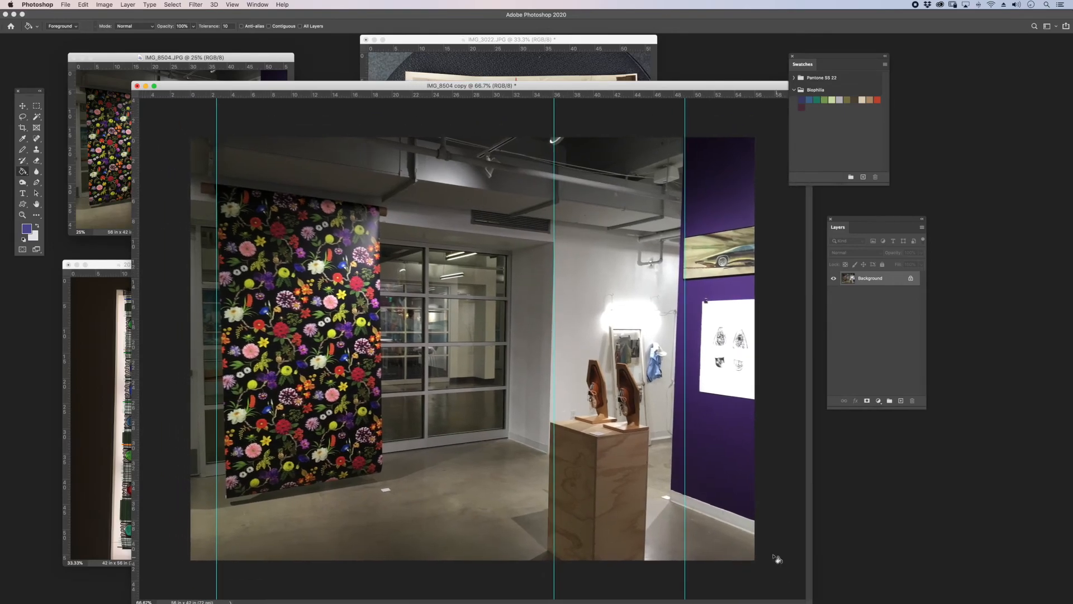
left_click(37, 106)
left_click_drag(190, 137, 754, 560)
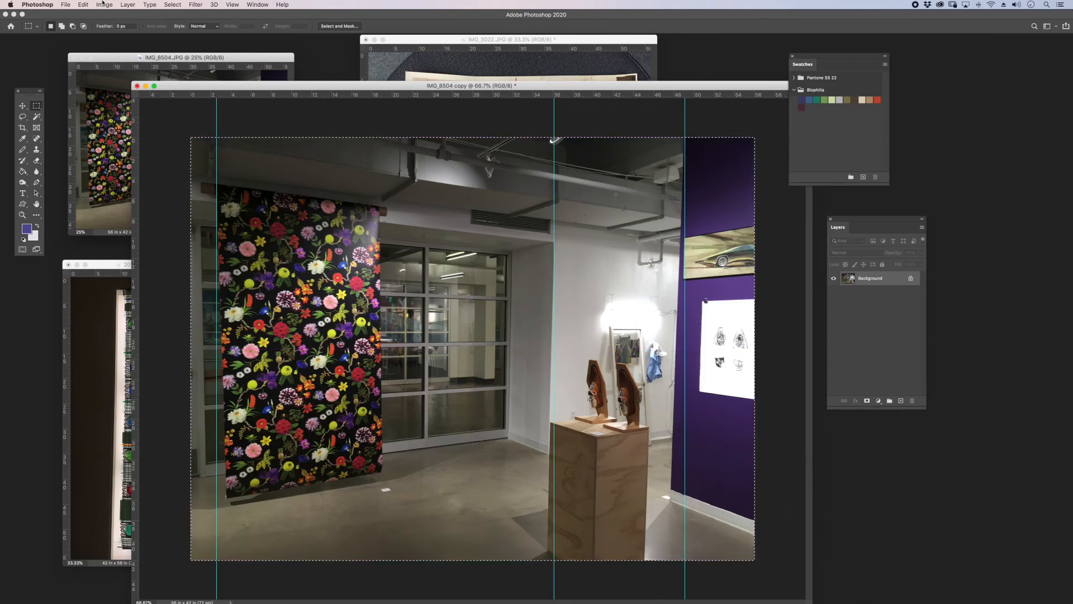
left_click(82, 4)
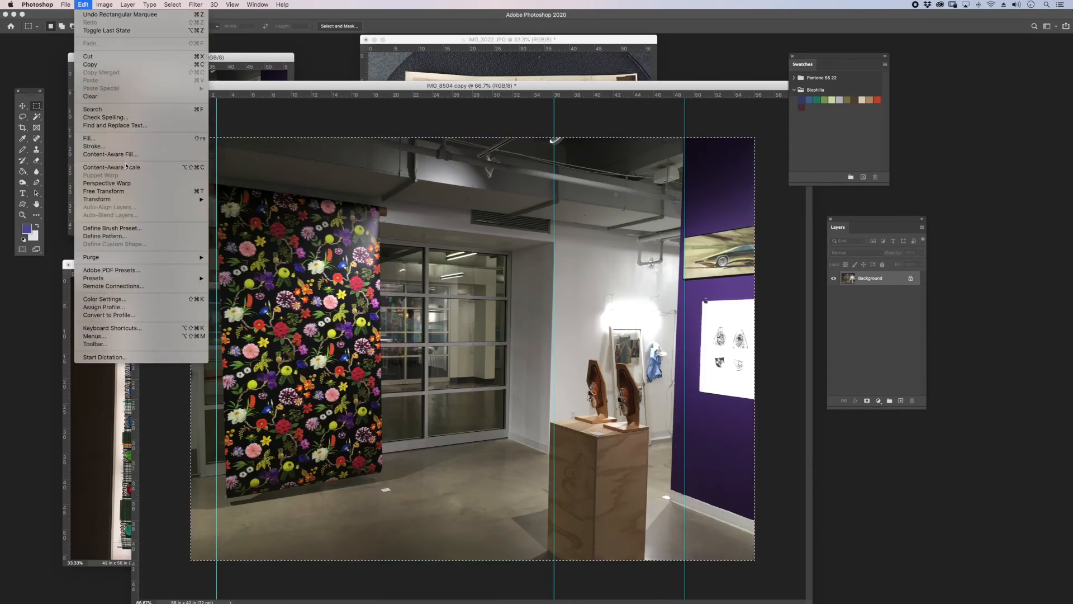
mouse_move(137, 200)
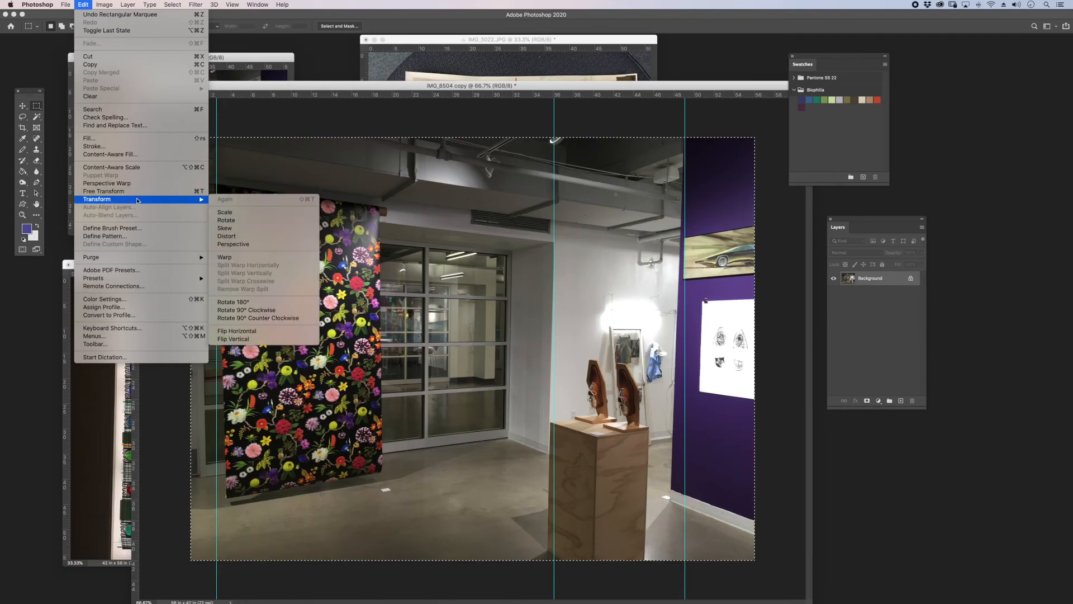
left_click(251, 238)
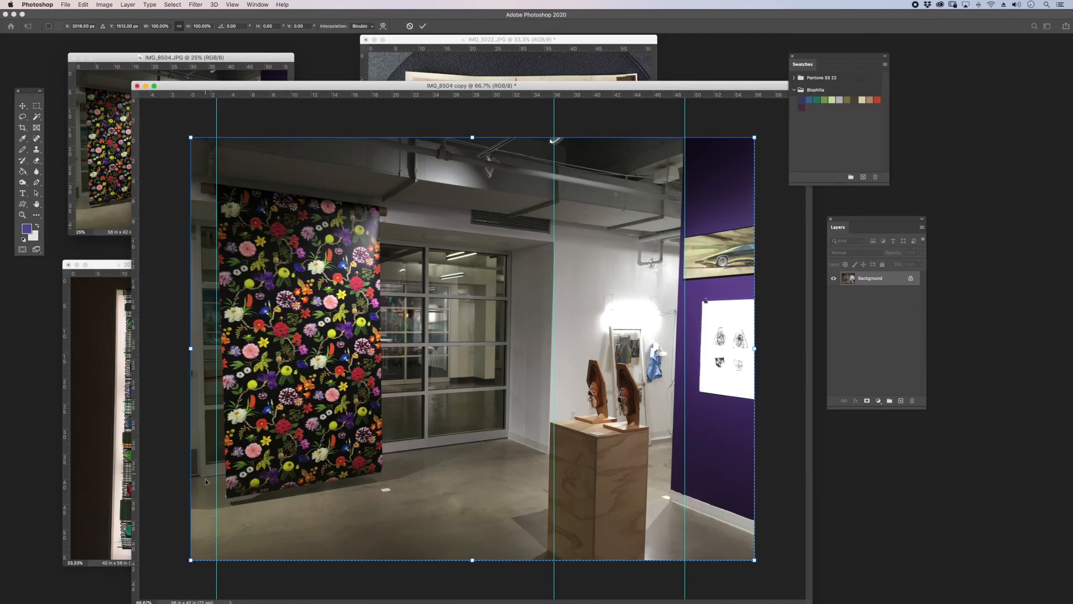
left_click_drag(191, 560, 177, 563)
left_click_drag(754, 559, 777, 562)
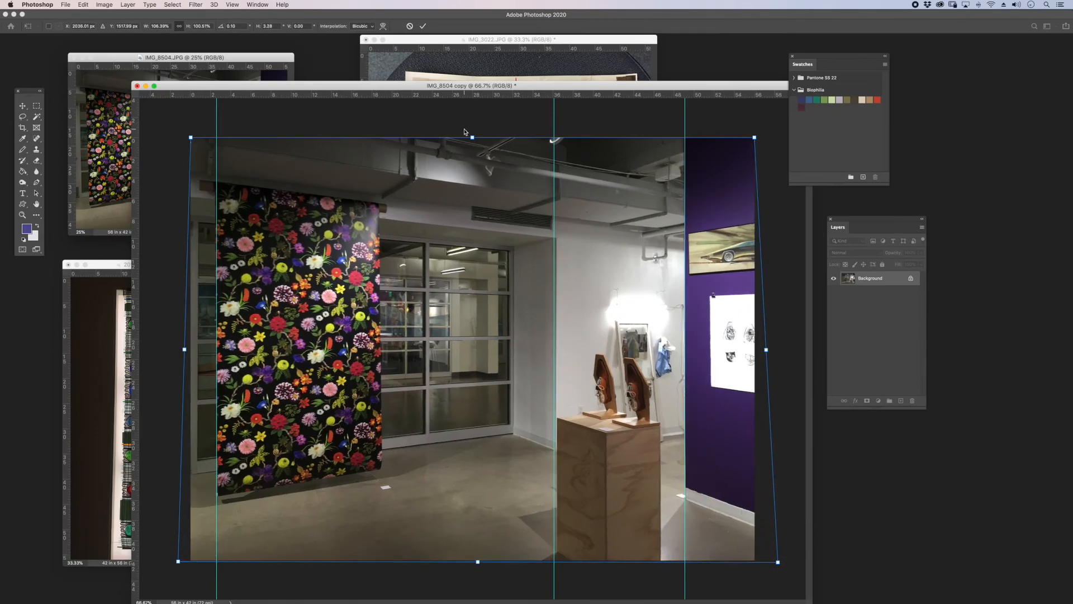
Step: Stretch the distorted image's upper edge upward, fine-tune both upper corners against the guides, and apply the transformation
left_click_drag(472, 135, 472, 118)
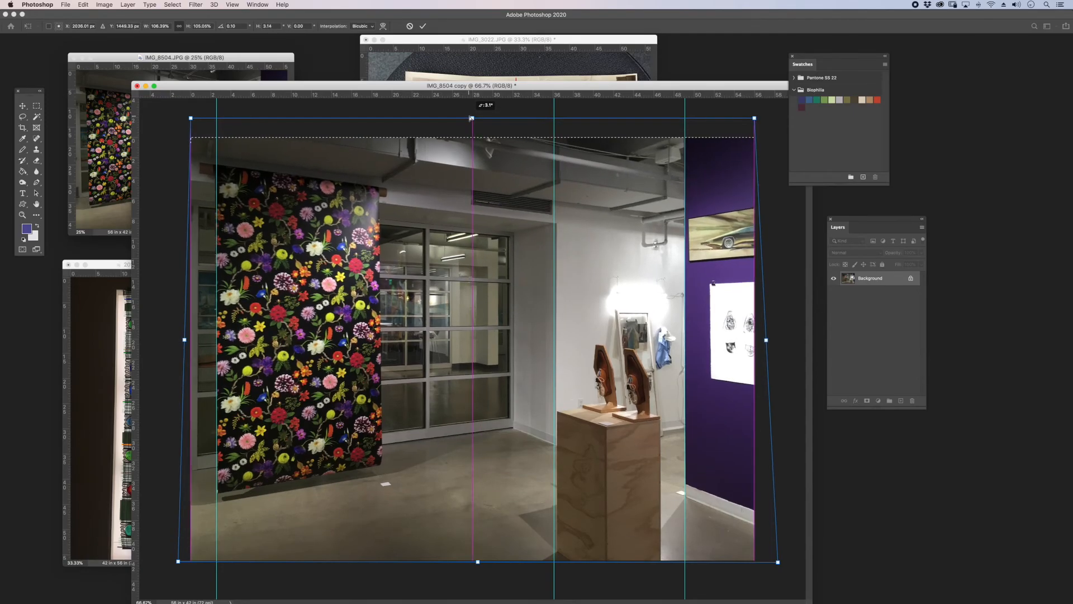
left_click_drag(473, 118, 469, 118)
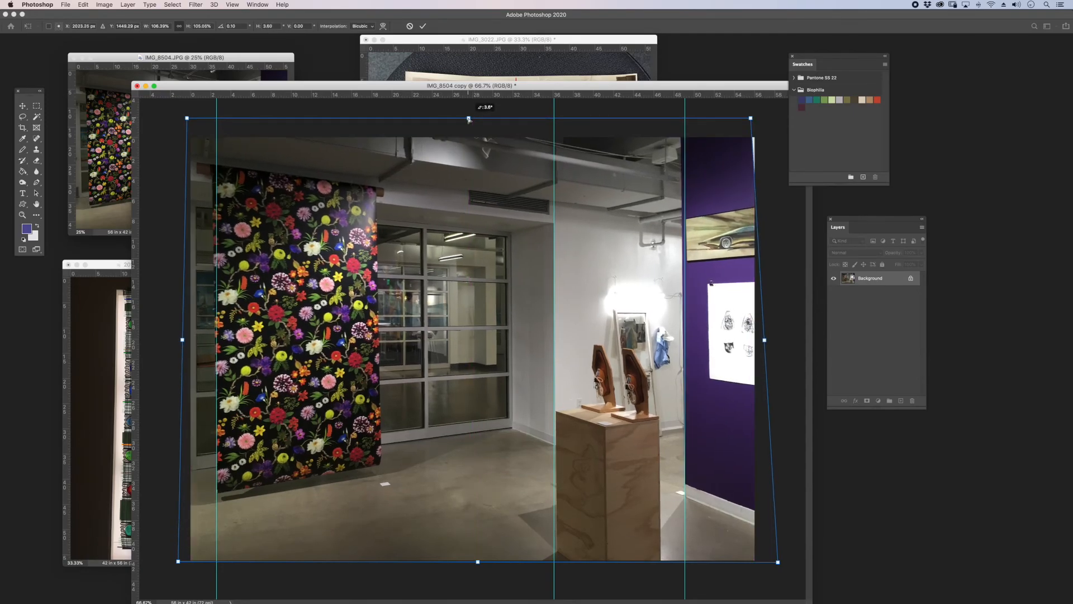
left_click_drag(751, 118, 756, 118)
left_click_drag(187, 118, 190, 120)
key("Return")
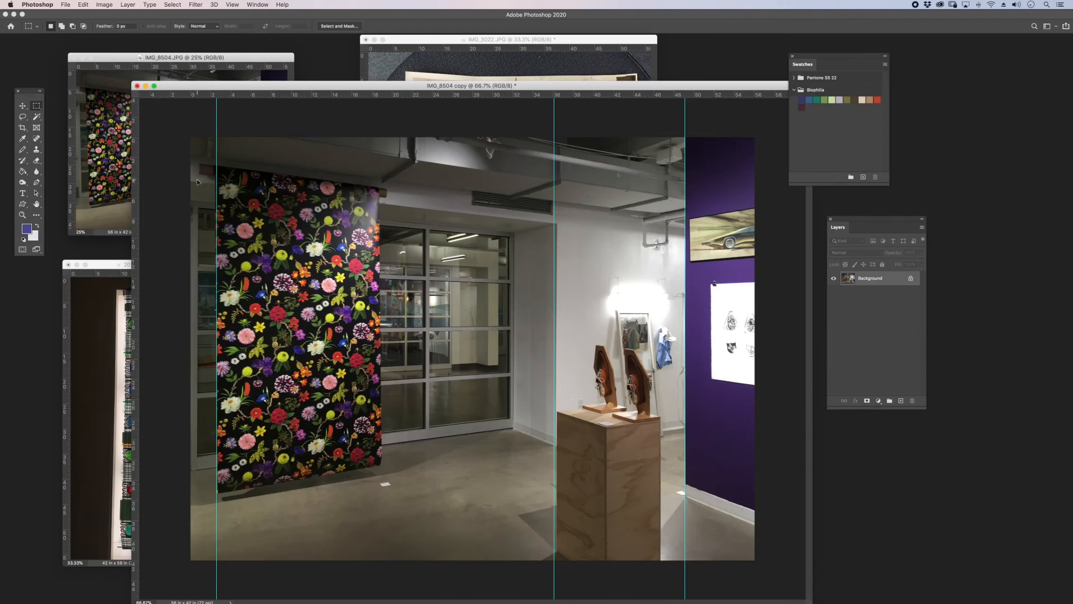
Step: Remove the white card and the small marks from the floor below the floral hanging using the Spot Healing Brush with Create Texture
key("j")
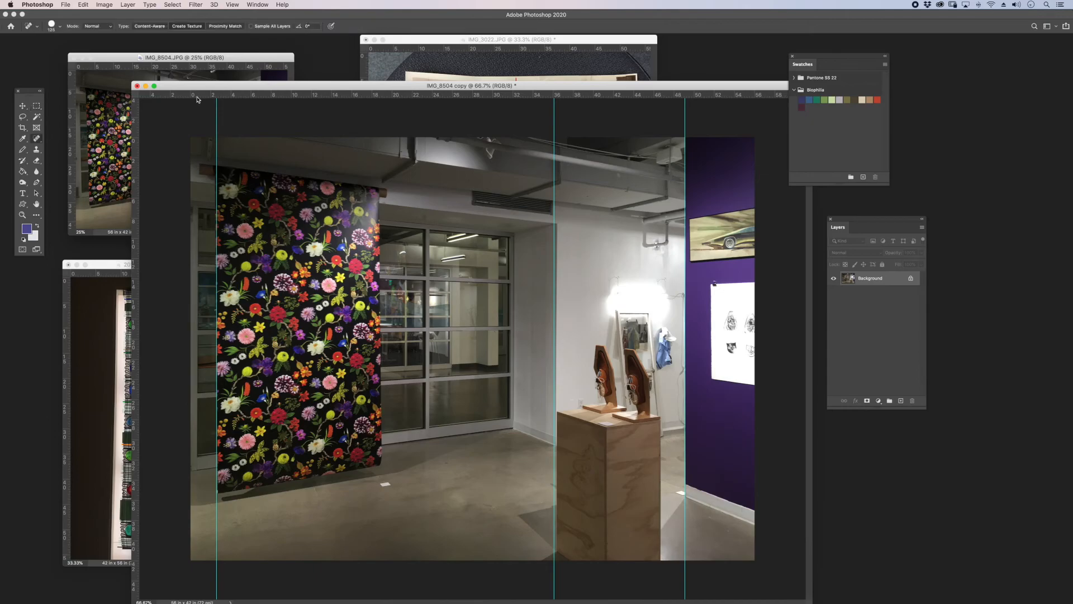
right_click(37, 139)
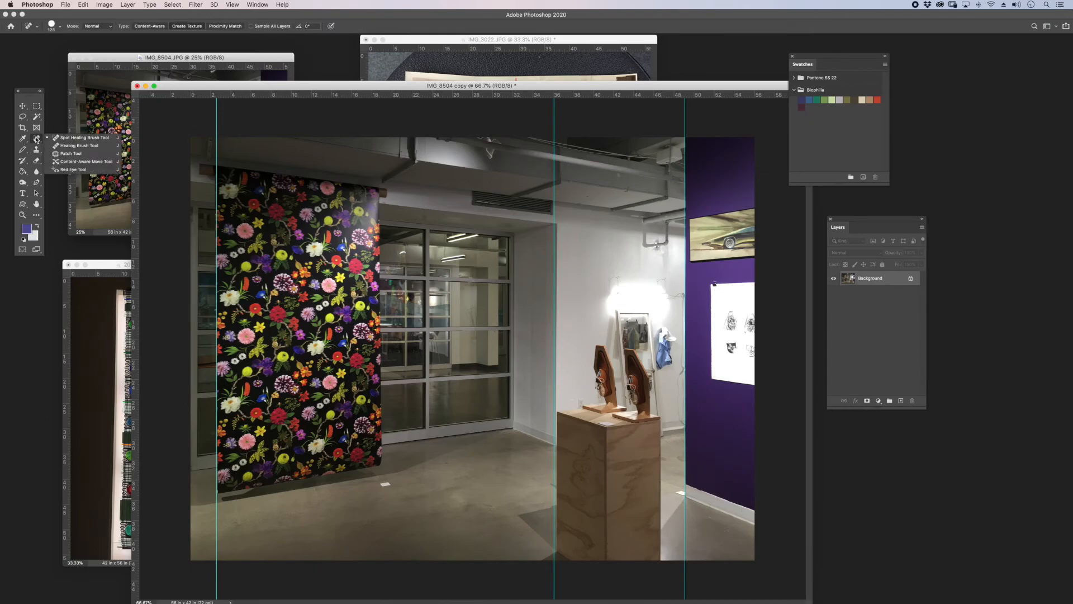
left_click(83, 139)
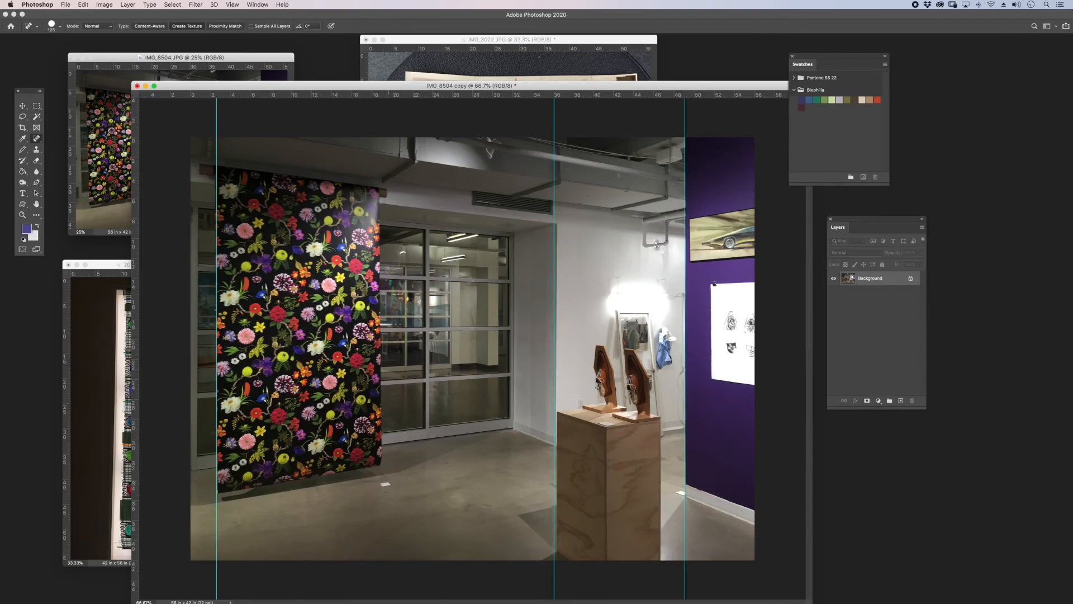
key("super+equal")
key("super+equal")
scroll(455, 425, "down", 10)
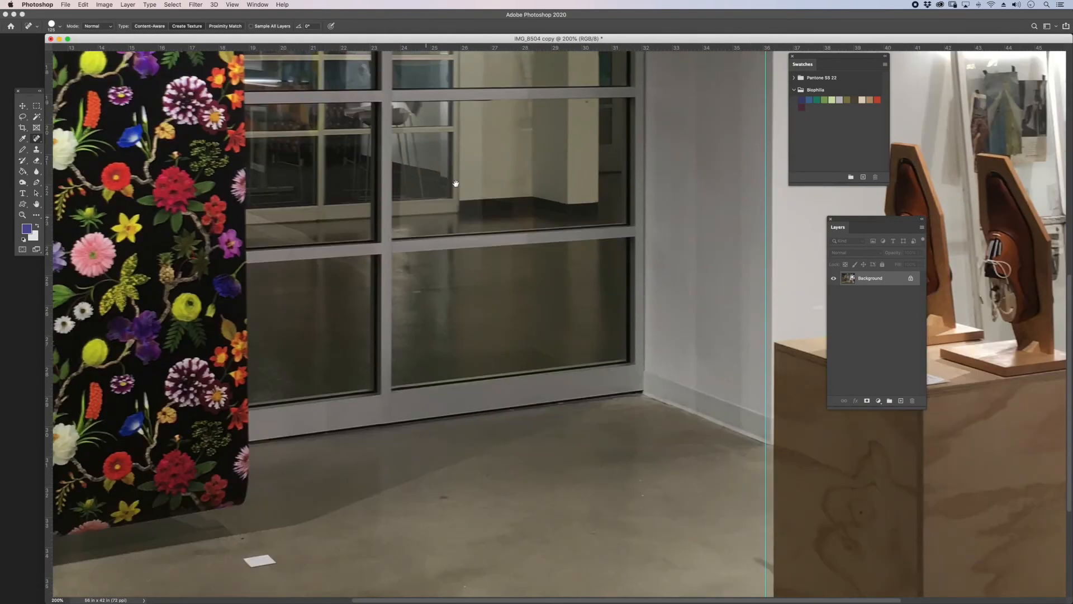
left_click_drag(281, 427, 284, 423)
left_click_drag(330, 496, 327, 501)
left_click_drag(469, 359, 469, 359)
left_click_drag(489, 449, 489, 449)
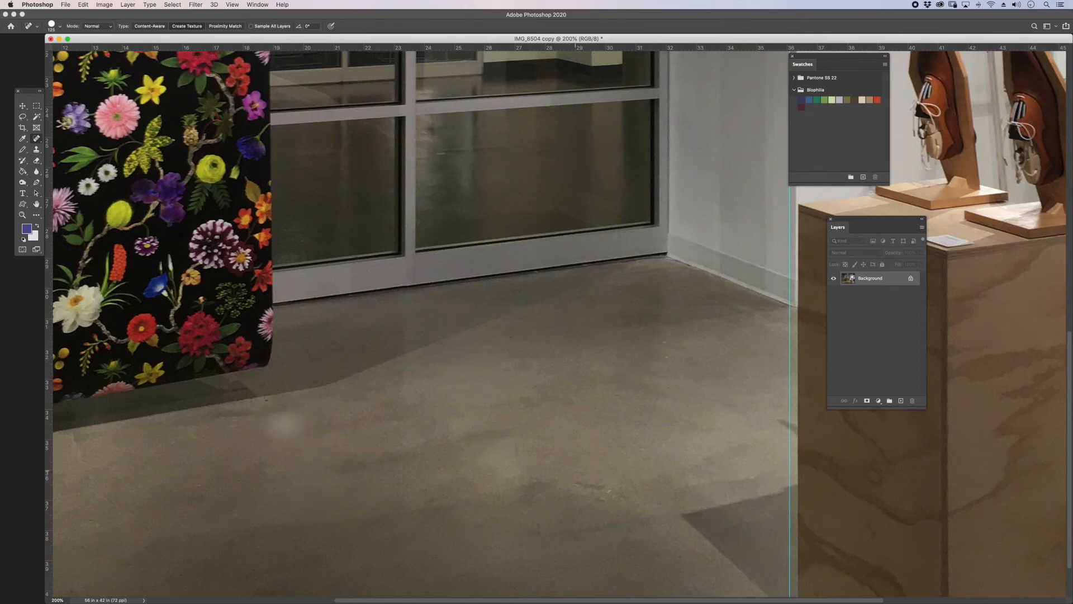
Step: Remove the wall outlet, floor card and pedestal label with Content-Aware spot healing, and touch up two spots on the floor
scroll(523, 285, "right", 10)
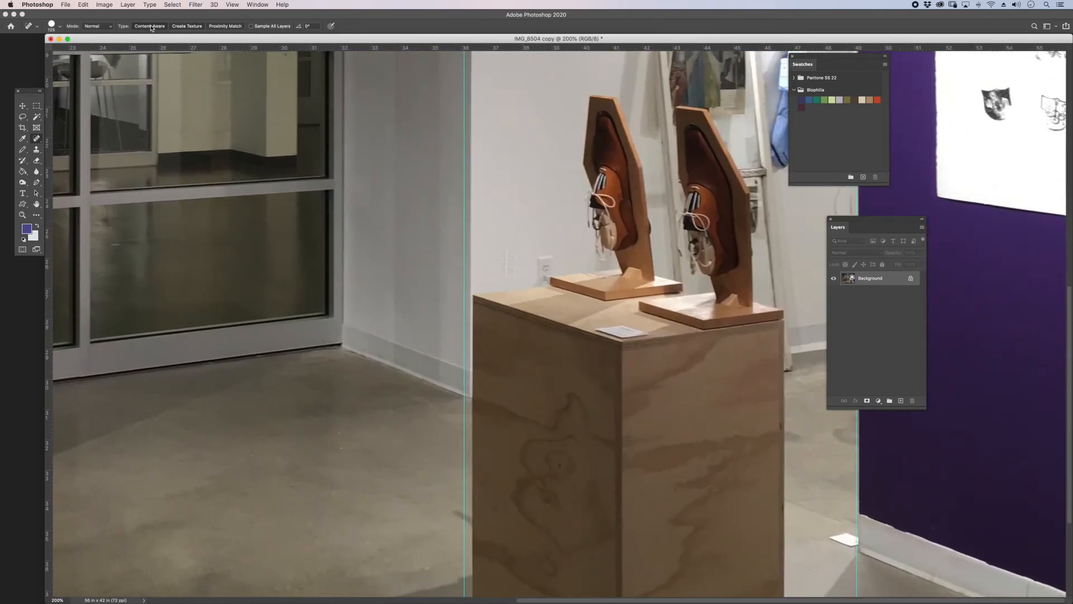
left_click(503, 258)
left_click_drag(534, 265, 542, 267)
left_click_drag(839, 540, 838, 539)
left_click_drag(622, 328, 628, 332)
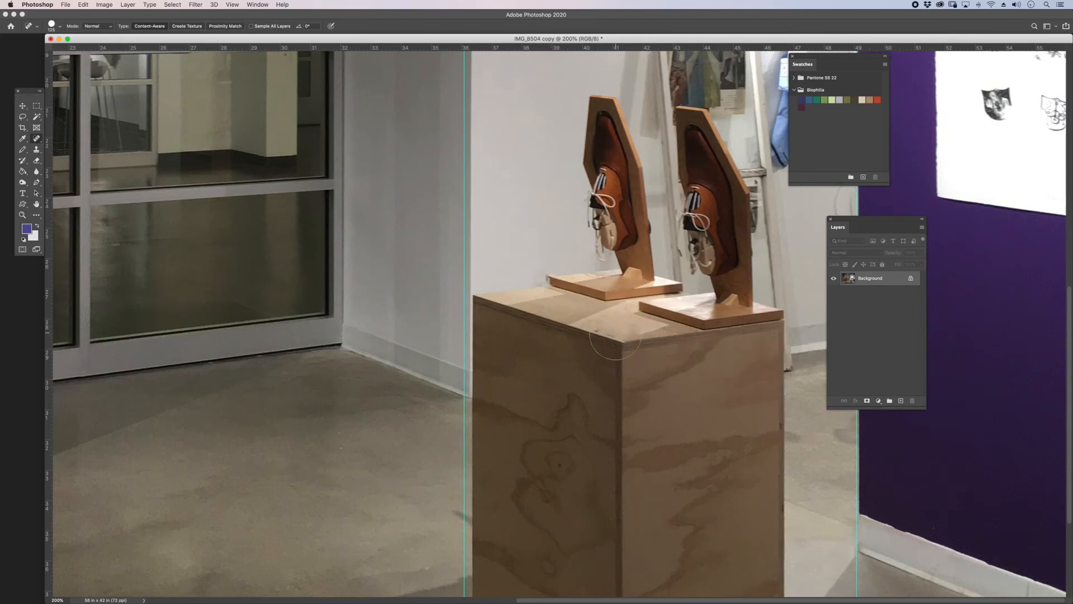
key("super+minus")
key("super+minus")
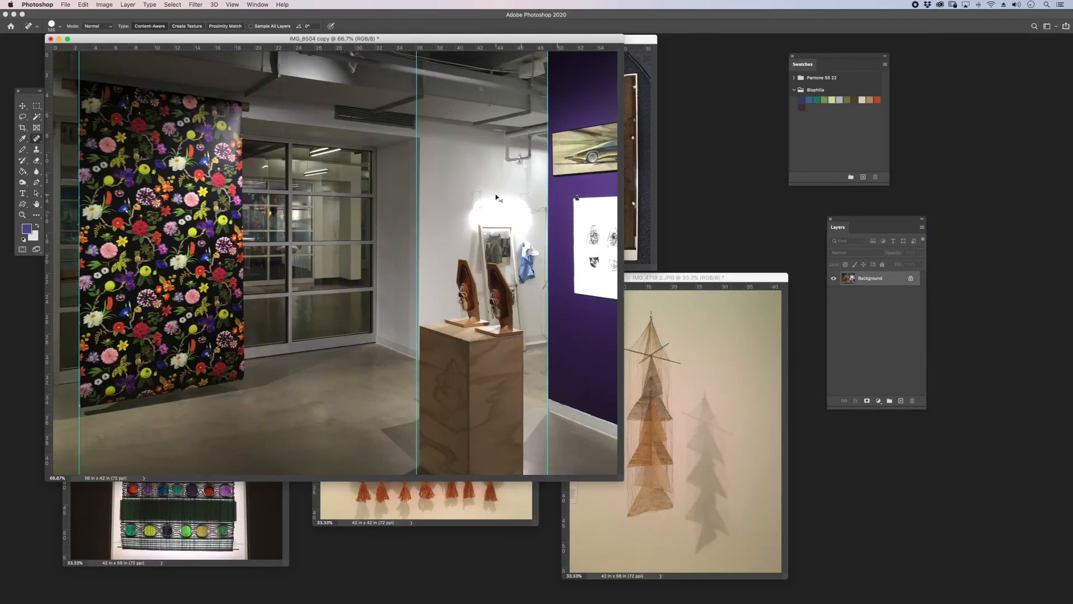
left_click(319, 413)
left_click(180, 410)
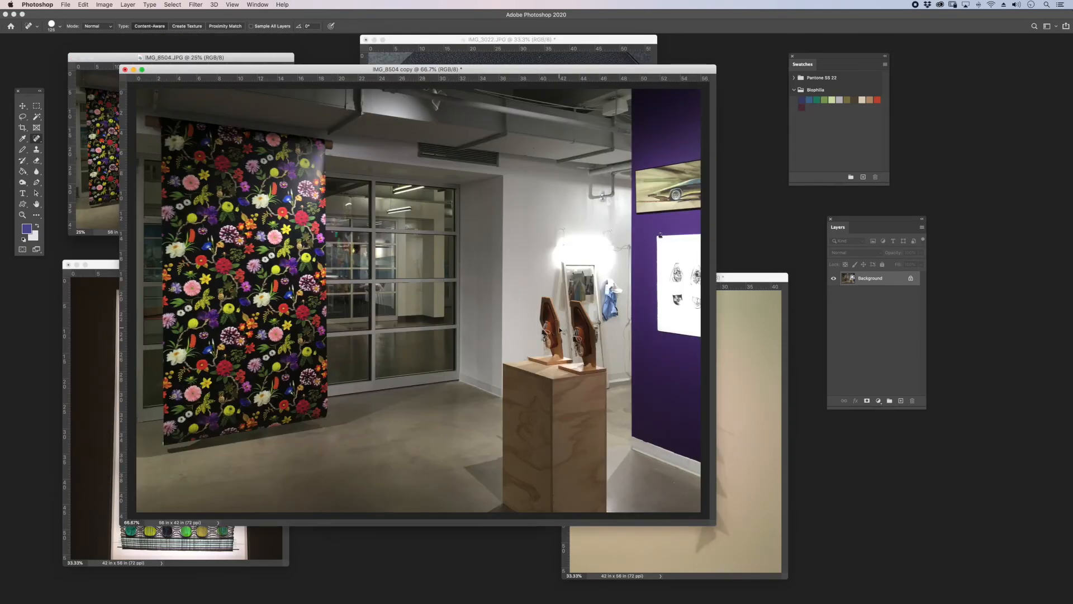
Step: Toggle the guides off and on to check the straightened verticals of the gallery photo
key("super+semicolon")
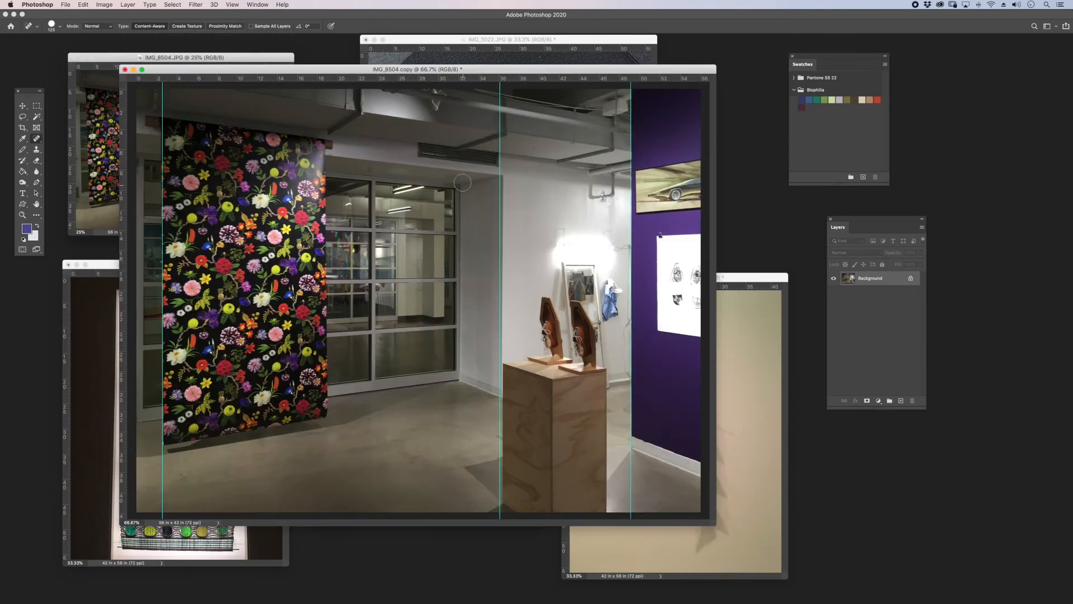
key("super+semicolon")
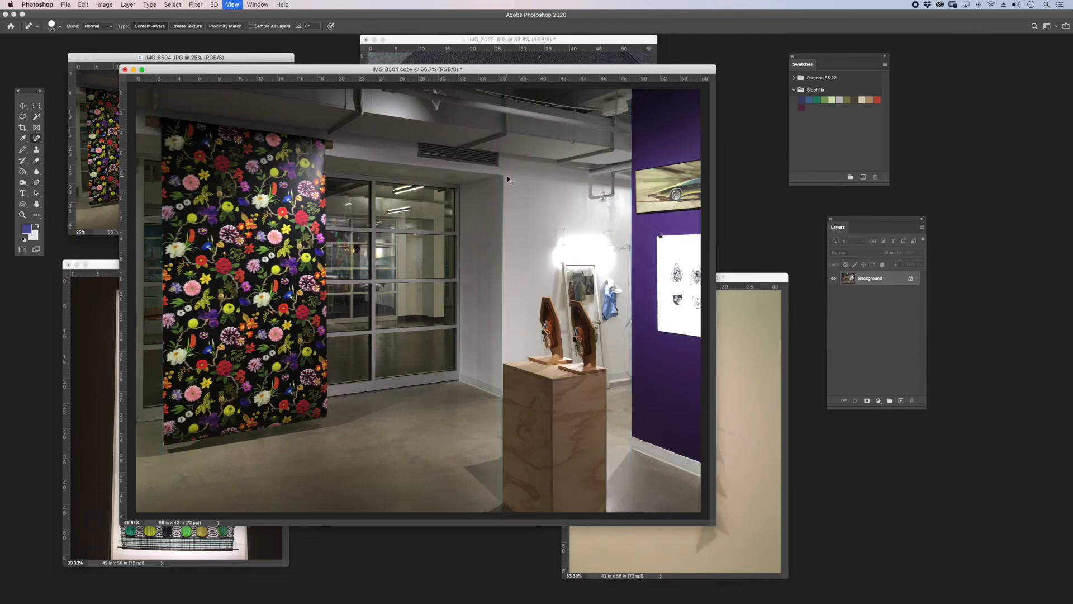
key("super+semicolon")
key("super+semicolon")
key("super+semicolon")
Step: Brighten the photo with a Levels adjustment, setting the RGB input levels to 10, 1.16 and 255
left_click(104, 4)
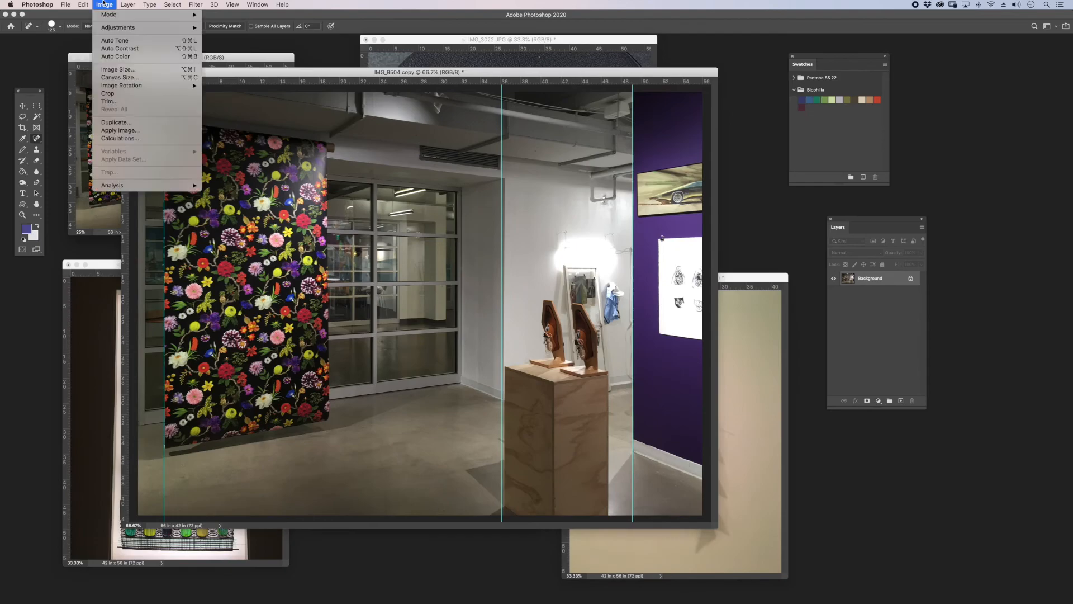
mouse_move(120, 28)
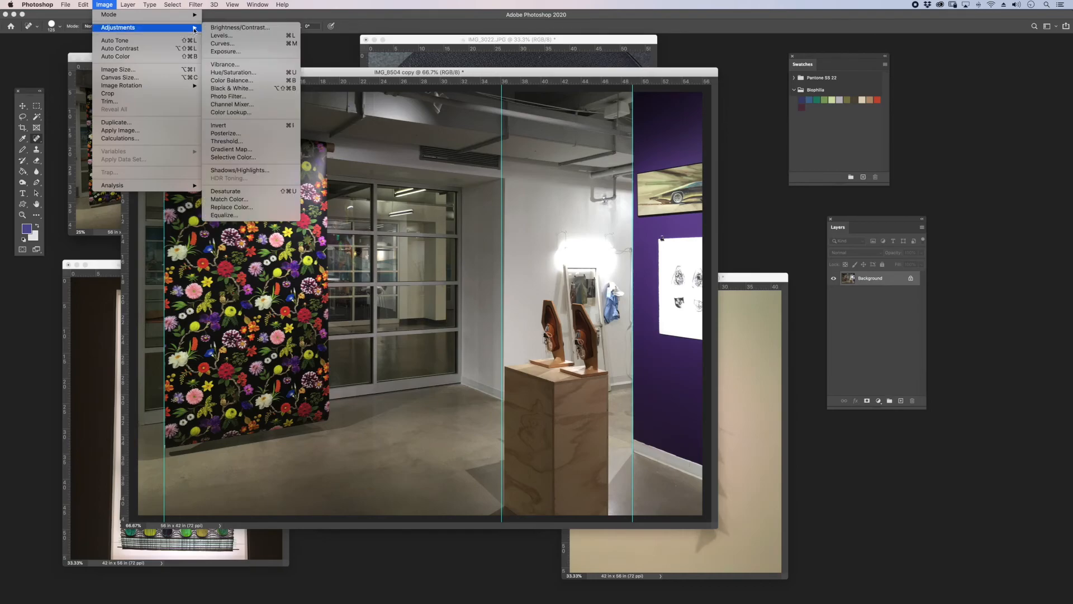
left_click(223, 35)
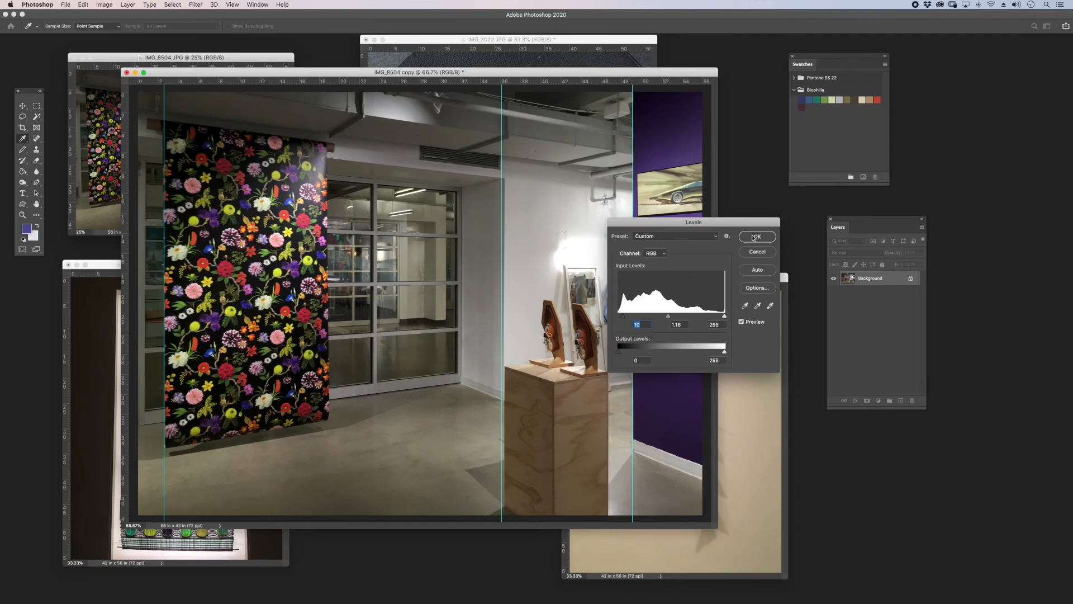
left_click(757, 236)
Step: Adjust the gallery photo's tones with Curves, using the automatic correction on the RGB channel
left_click(105, 4)
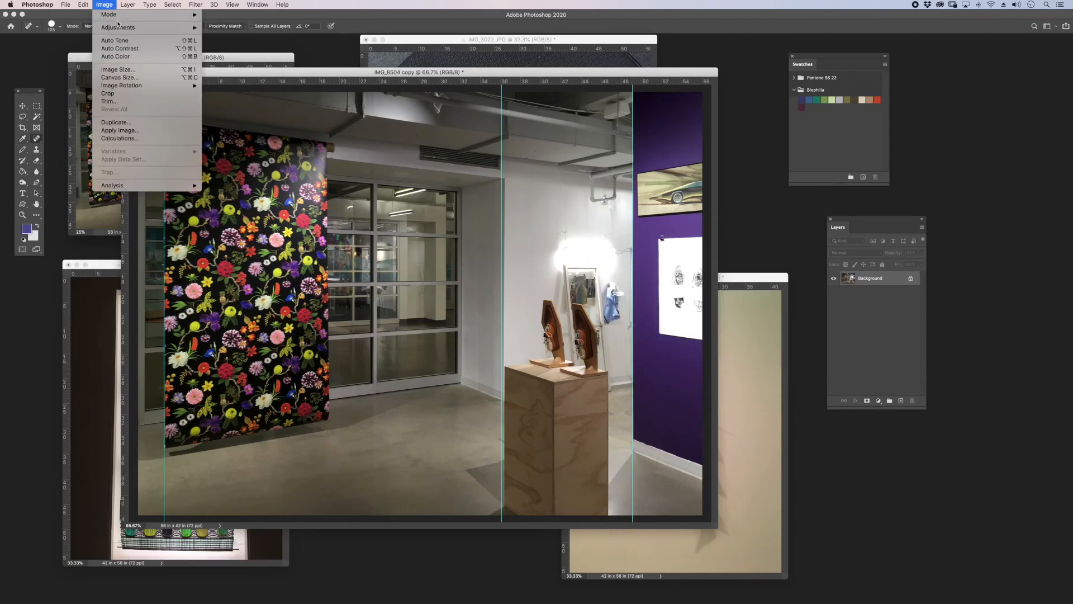
mouse_move(168, 28)
left_click(234, 44)
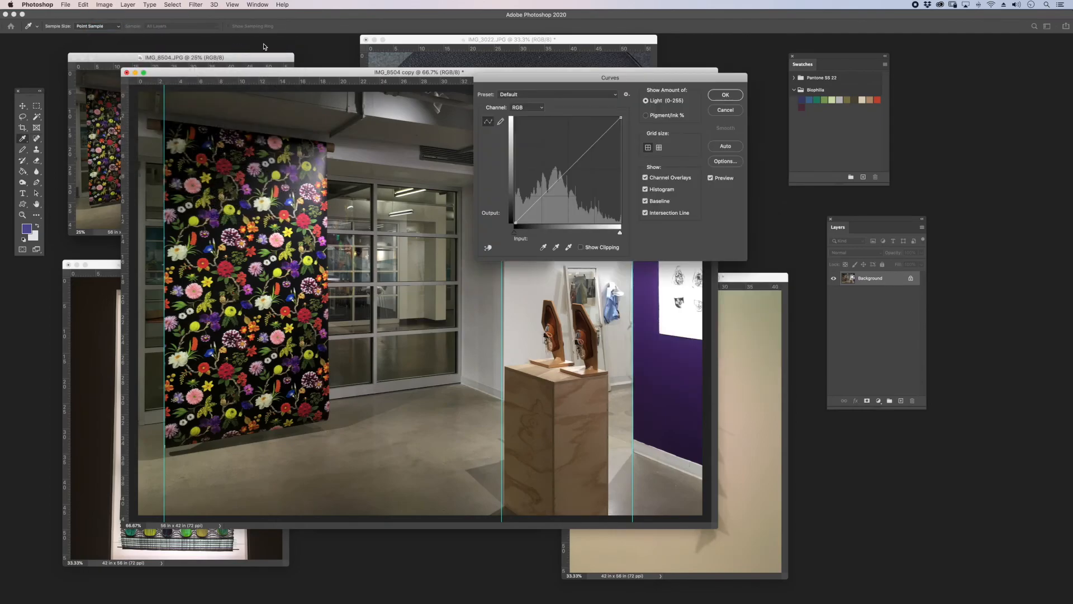
left_click_drag(689, 75, 730, 192)
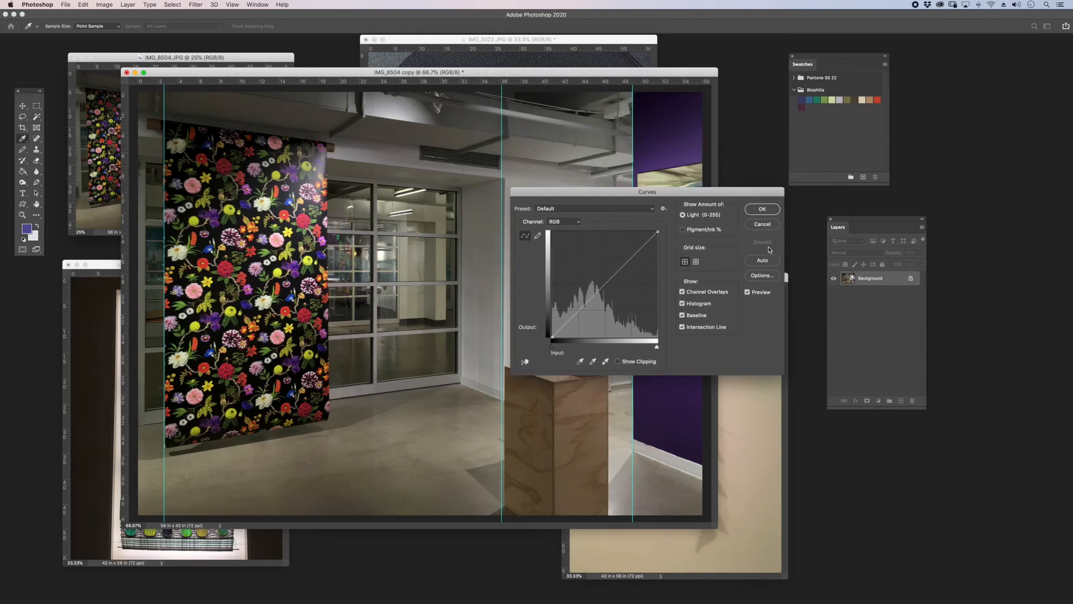
left_click(762, 261)
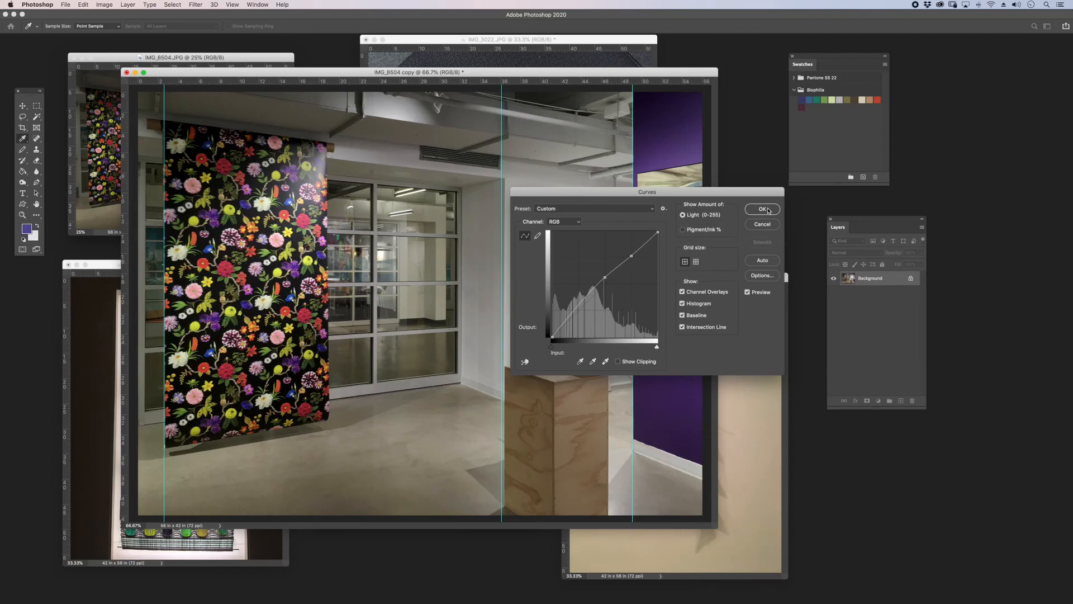
left_click(768, 210)
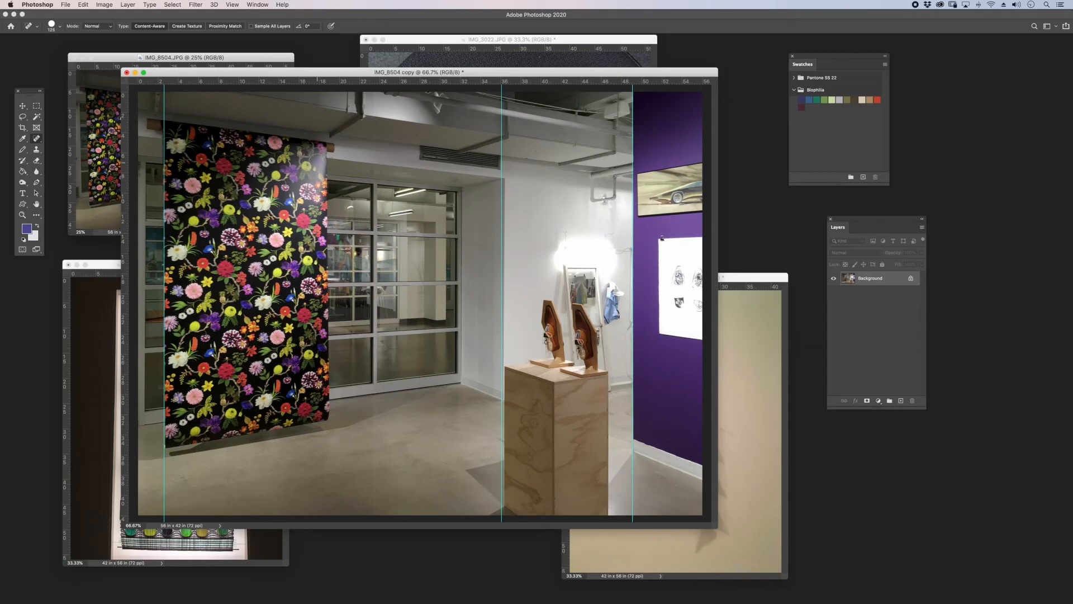
key("m")
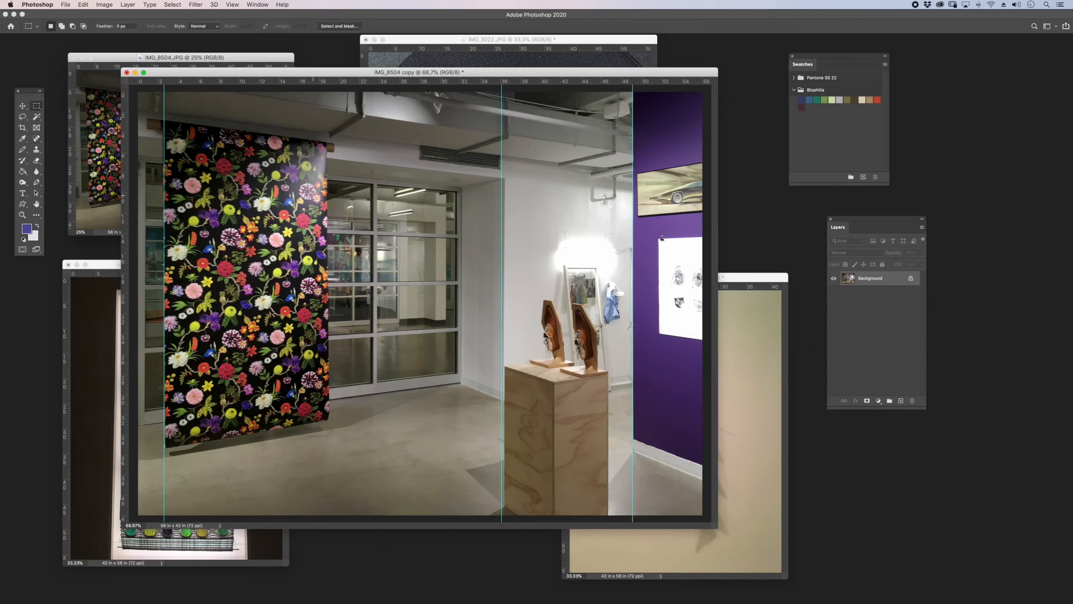
Step: Lighten the upper part of the floral hanging with an enlarged Dodge brush set to Midtones at 50% exposure, and select the Burn tool
left_click(23, 183)
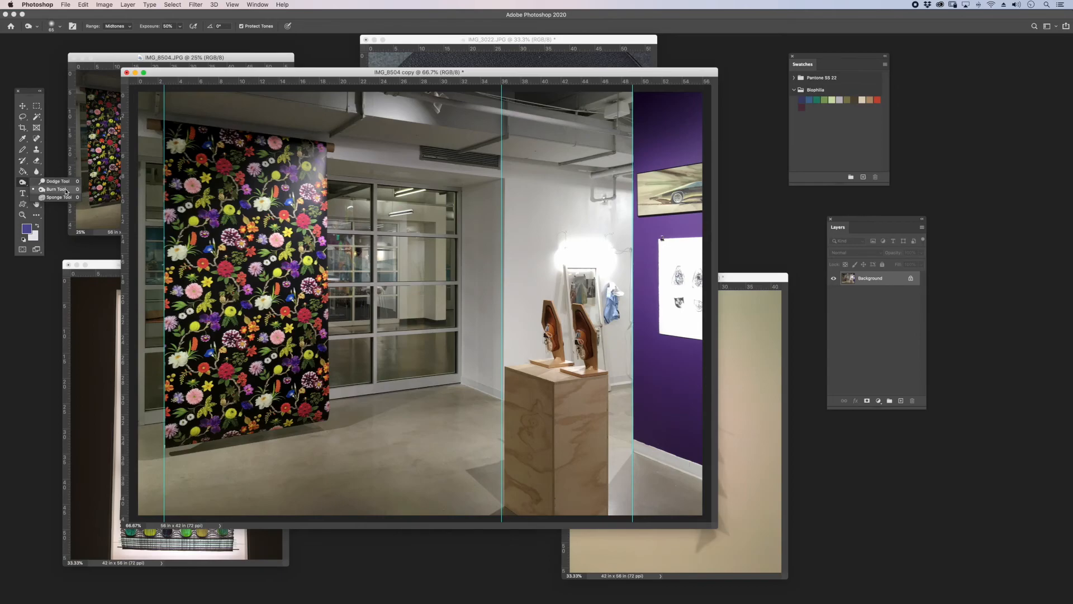
left_click(56, 189)
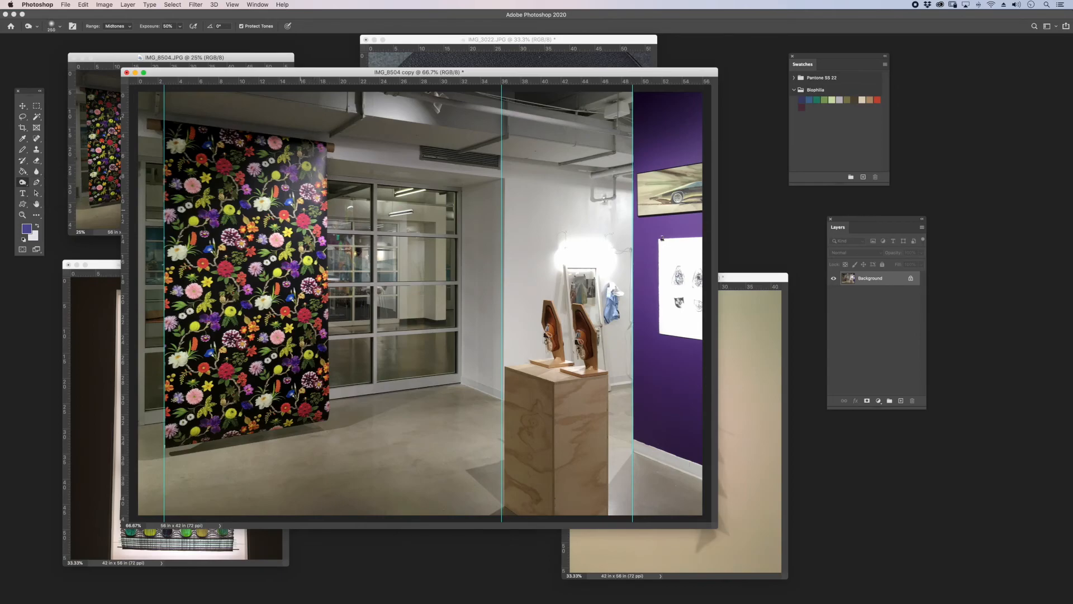
left_click(22, 182)
left_click(56, 180)
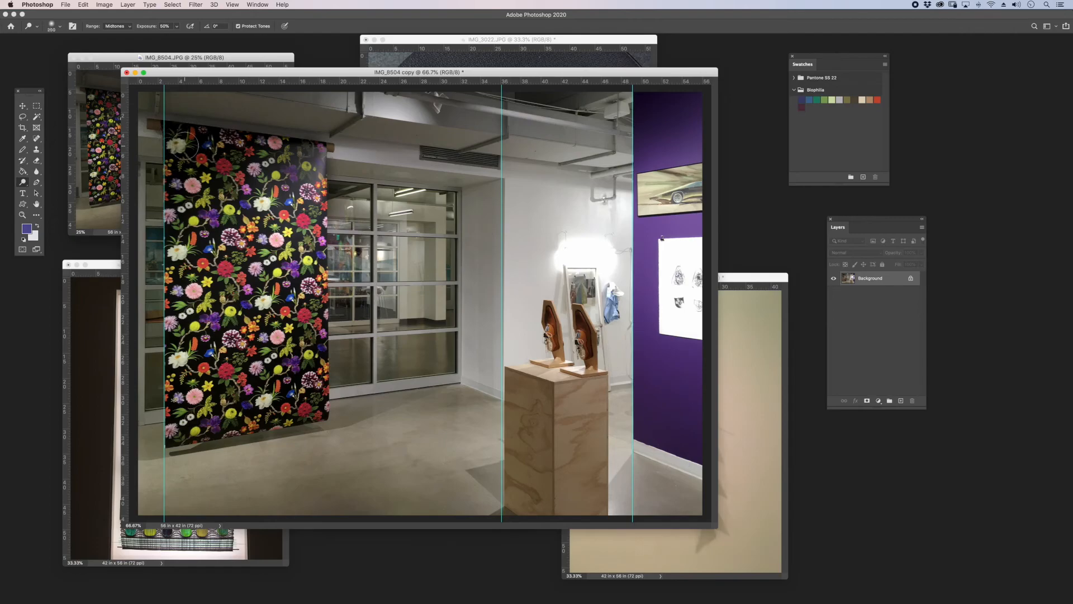
key("bracketright")
key("bracketright")
key("bracketright")
key("bracketright")
mouse_move(181, 144)
left_mouse_down()
mouse_move(187, 171)
mouse_move(218, 167)
left_mouse_up()
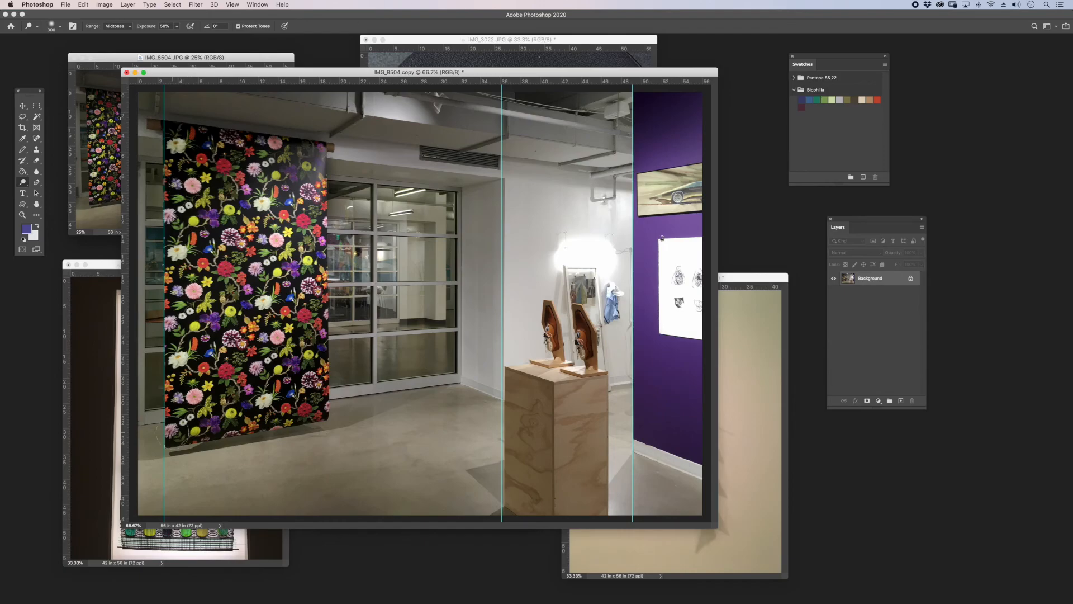
right_click(22, 181)
left_click(53, 192)
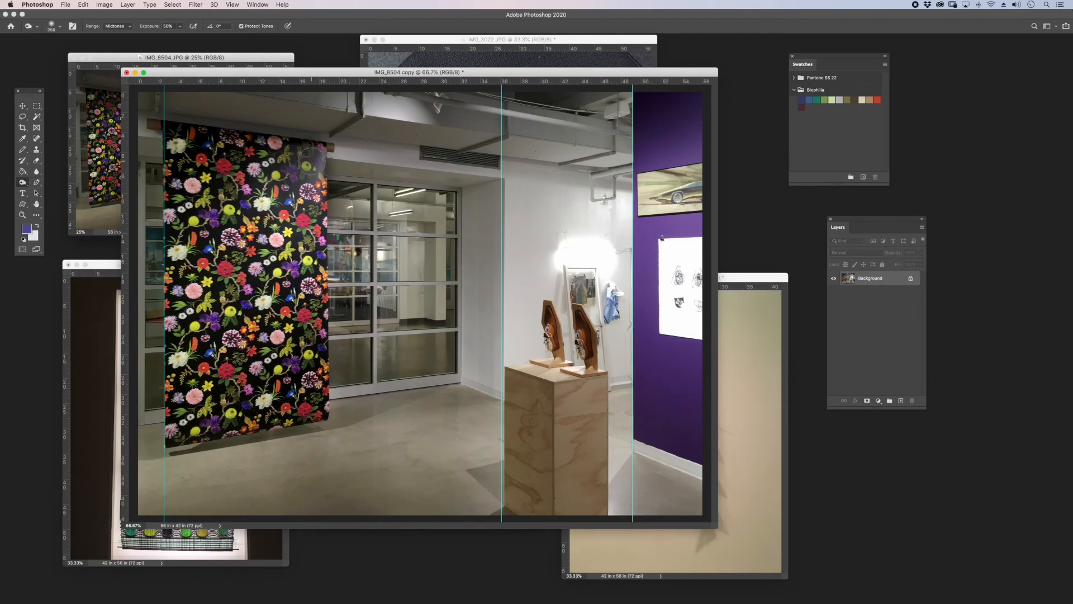
Step: Hide the guides and crop the top and bottom of the gallery photo to a size of 56 × 36.458 in
key("super+minus")
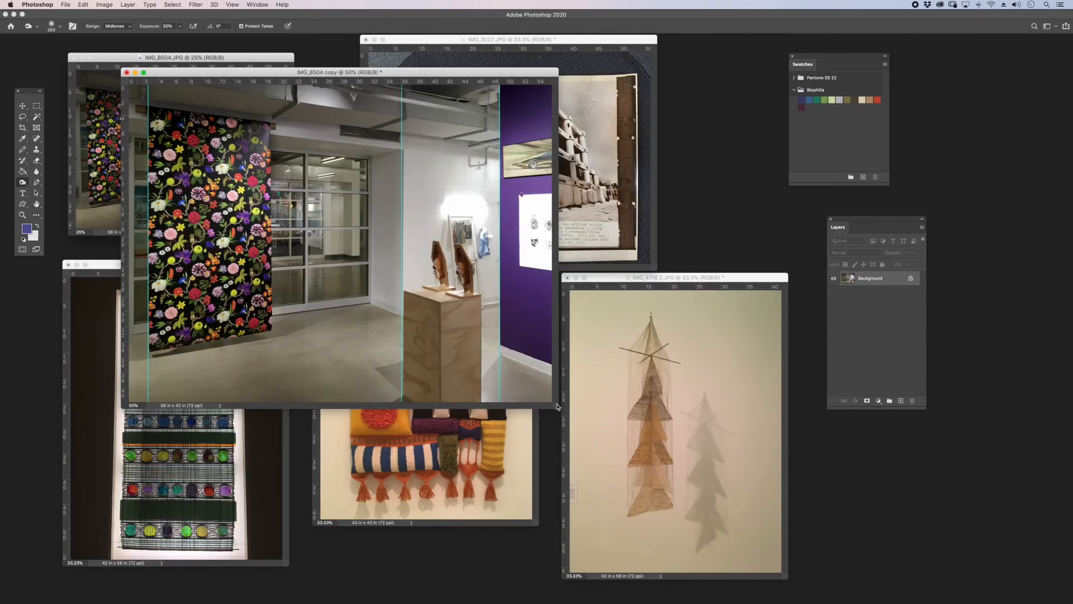
key("super+semicolon")
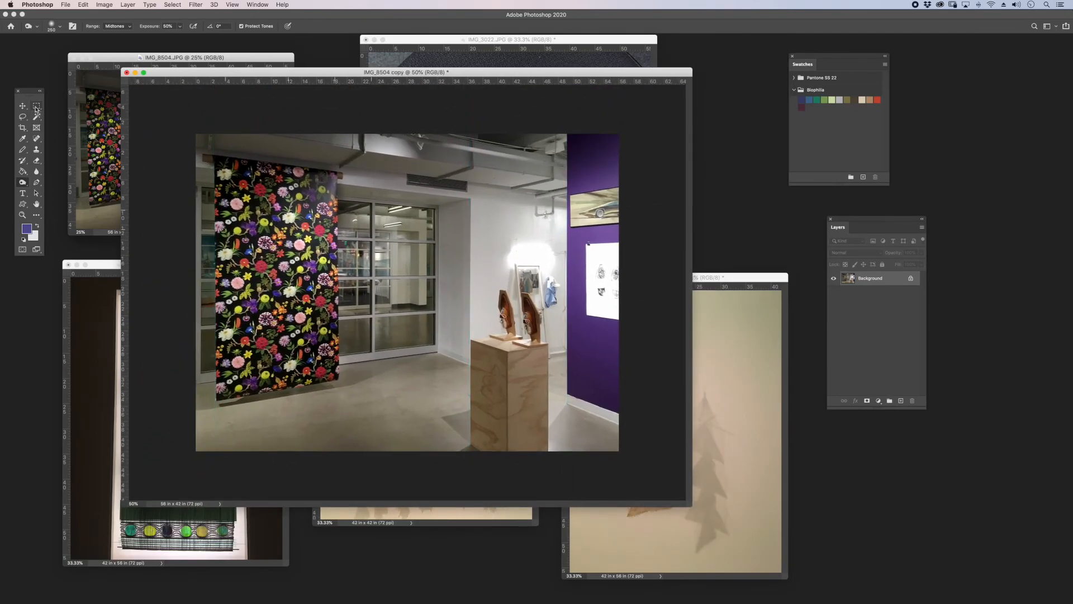
left_click(22, 128)
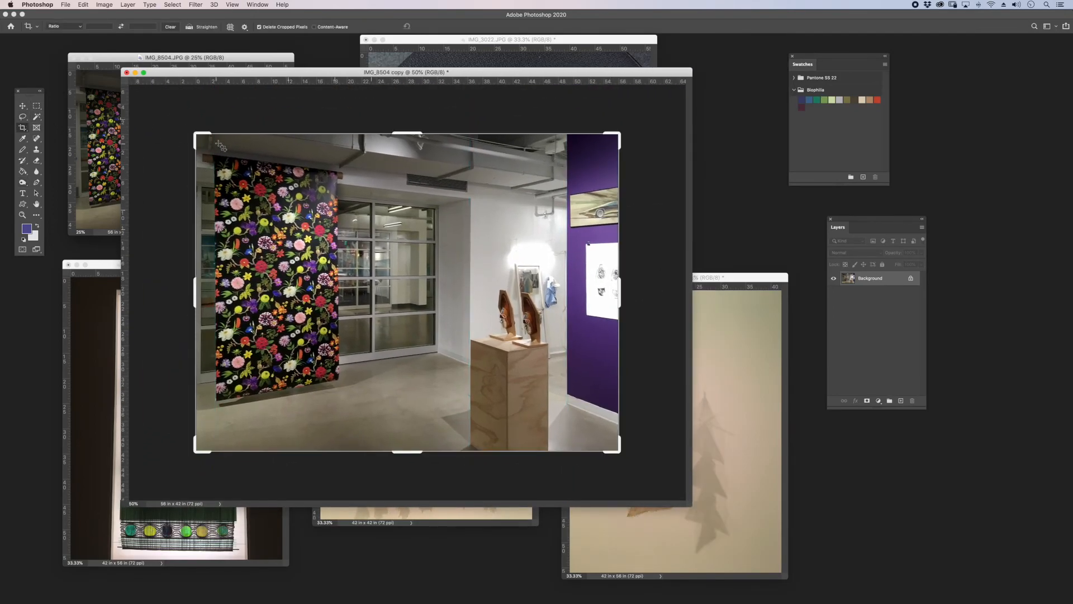
left_click_drag(415, 132, 414, 139)
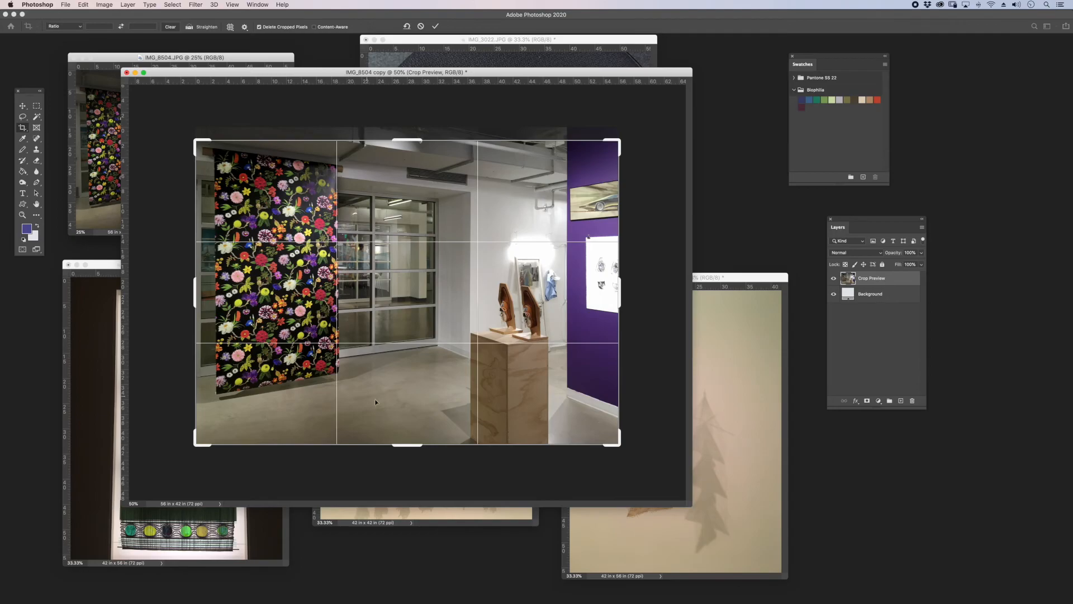
left_click_drag(409, 446, 411, 431)
left_click_drag(621, 292, 600, 298)
key("Return")
key("m")
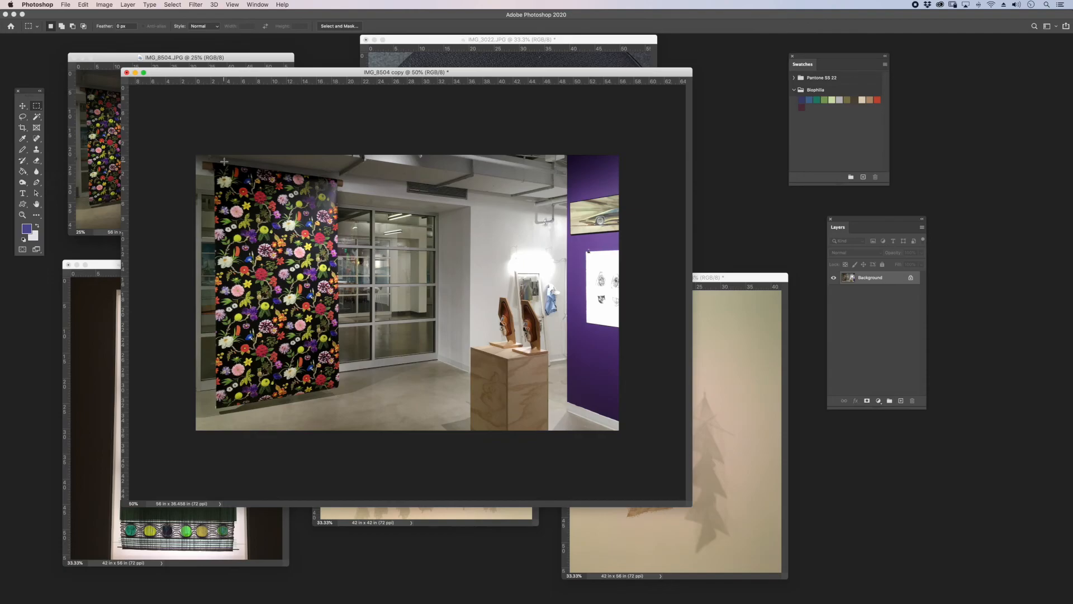
Step: Squeeze the whole photo horizontally from its left edge, crop away the blank strip to a width of 53.611 in, and hide the guides
key("ctrl+a")
key("ctrl+t")
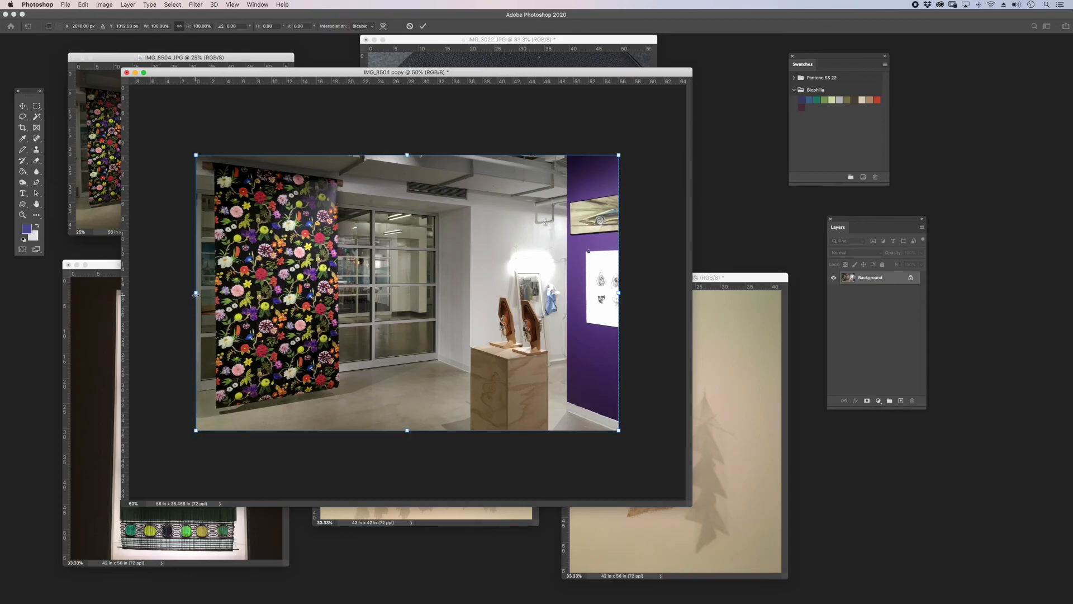
left_click_drag(197, 293, 215, 294)
key("Return")
left_click(106, 4)
mouse_move(128, 4)
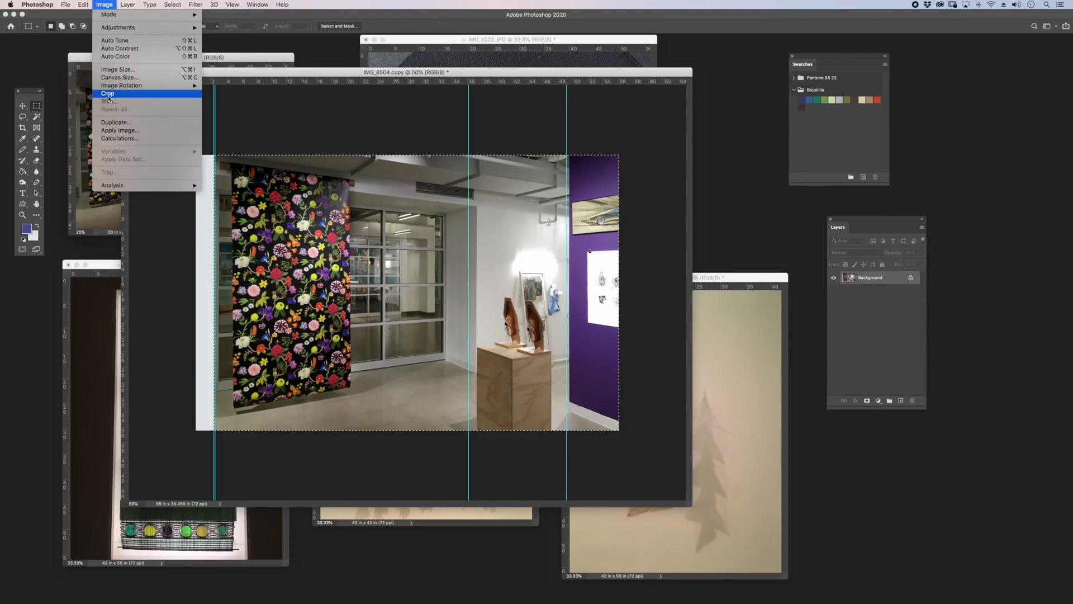
left_click(109, 92)
key("super+d")
key("super+semicolon")
Step: Bring the original gallery photo forward at 50% zoom, moving the corrected copy's window out of its way
left_click_drag(256, 58, 273, 74)
key("super+minus")
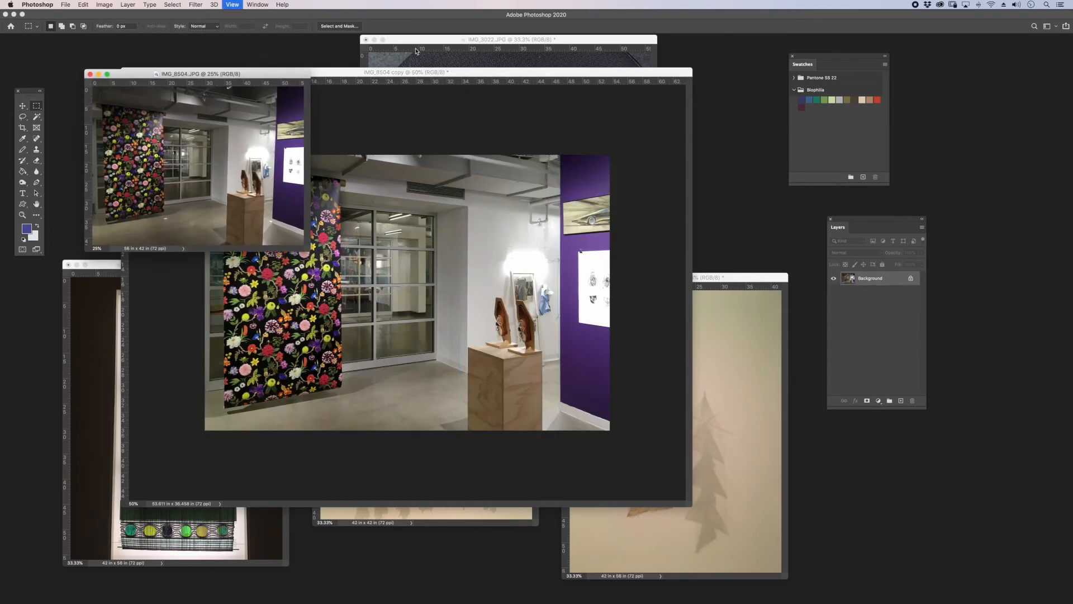
key("super+minus")
left_click_drag(359, 73, 664, 87)
left_click(184, 74)
key("super+plus")
key("super+plus")
key("super+plus")
left_click_drag(441, 78, 418, 52)
Step: Place the corrected copy below the original at 50% zoom to compare them, and zoom the gallery windows out
left_click_drag(559, 86, 480, 243)
key("super+plus")
key("super+plus")
key("super+minus")
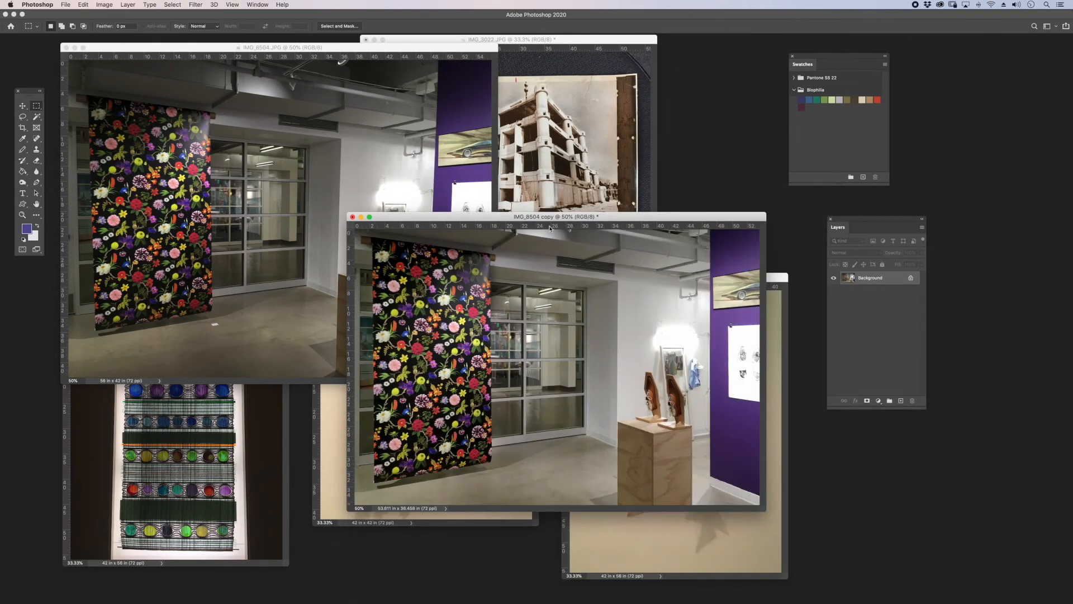
left_click_drag(566, 218, 302, 289)
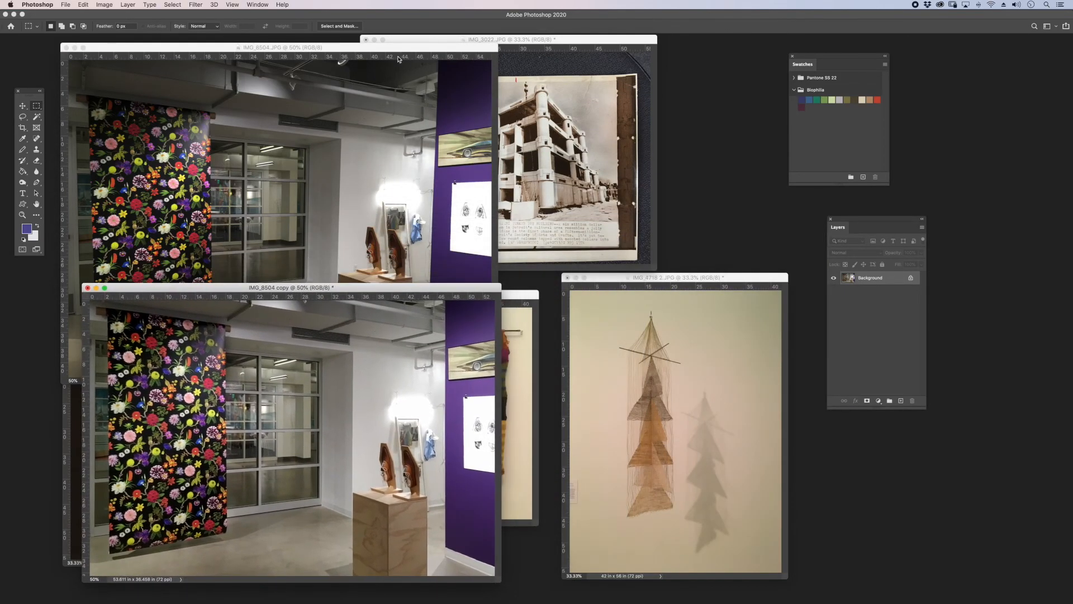
left_click(413, 47)
key("super+minus")
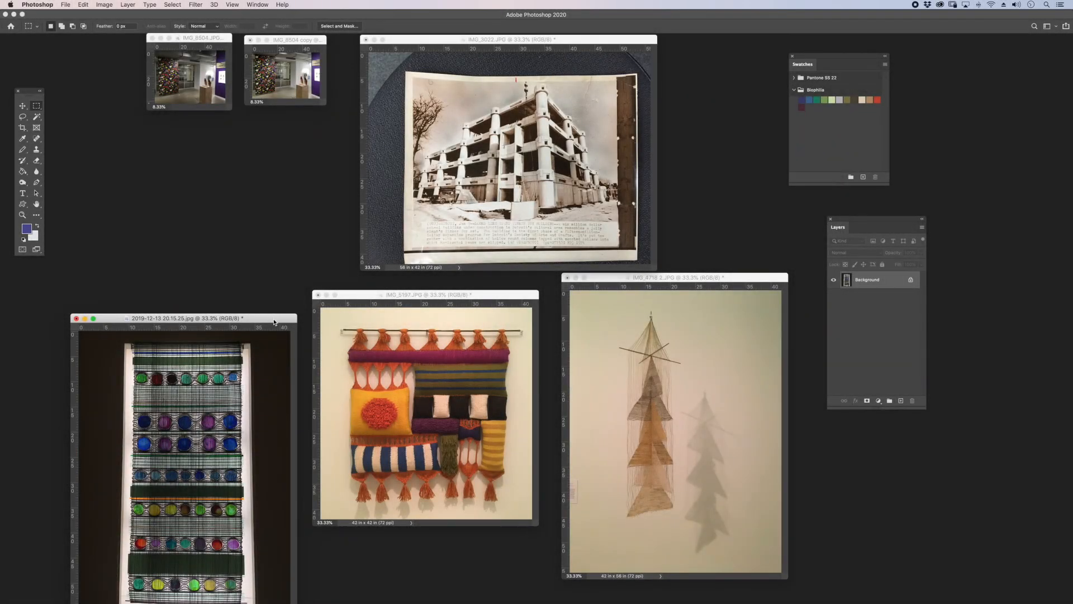
Step: Inspect the backlit weaving photo's details at up to 200% zoom, and return it to 50%
left_click_drag(276, 322, 366, 123)
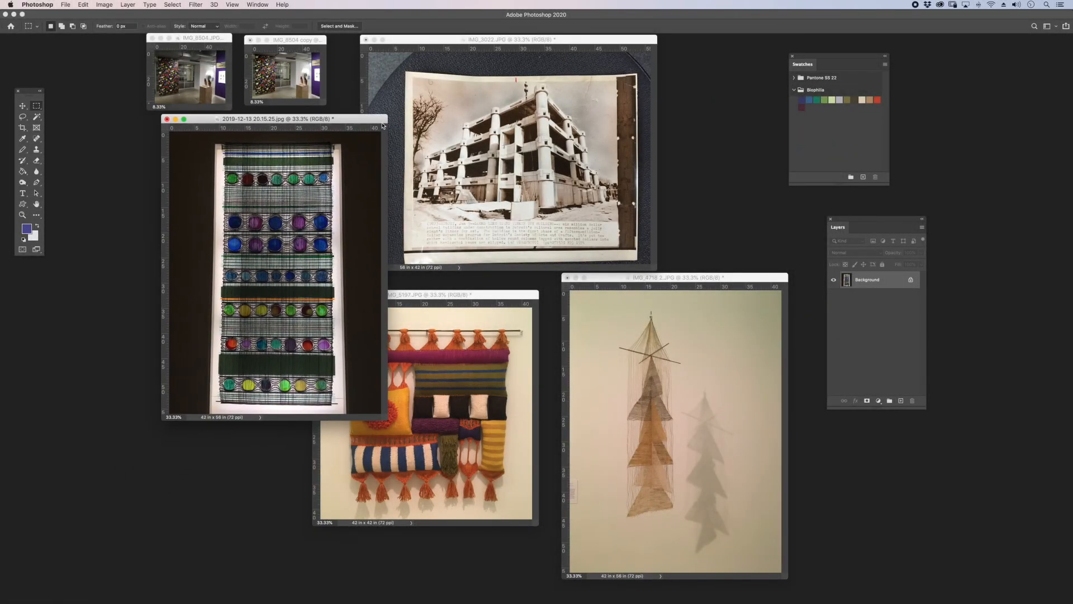
key("super+plus")
key("super+plus")
key("super+plus")
key("super+plus")
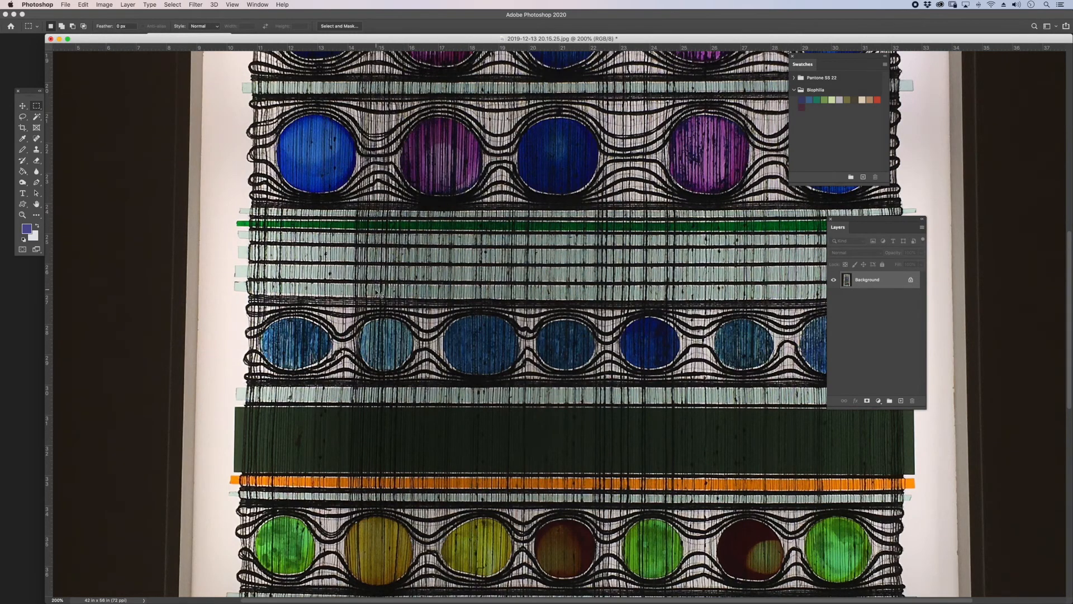
key("super+minus")
key("super+minus")
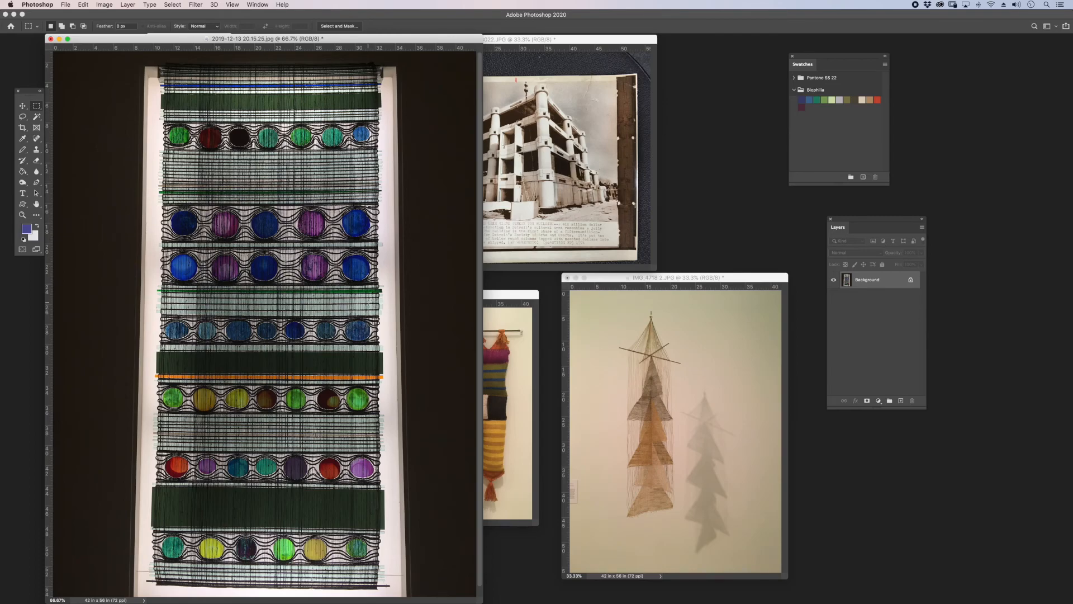
key("super+minus")
key("super+minus")
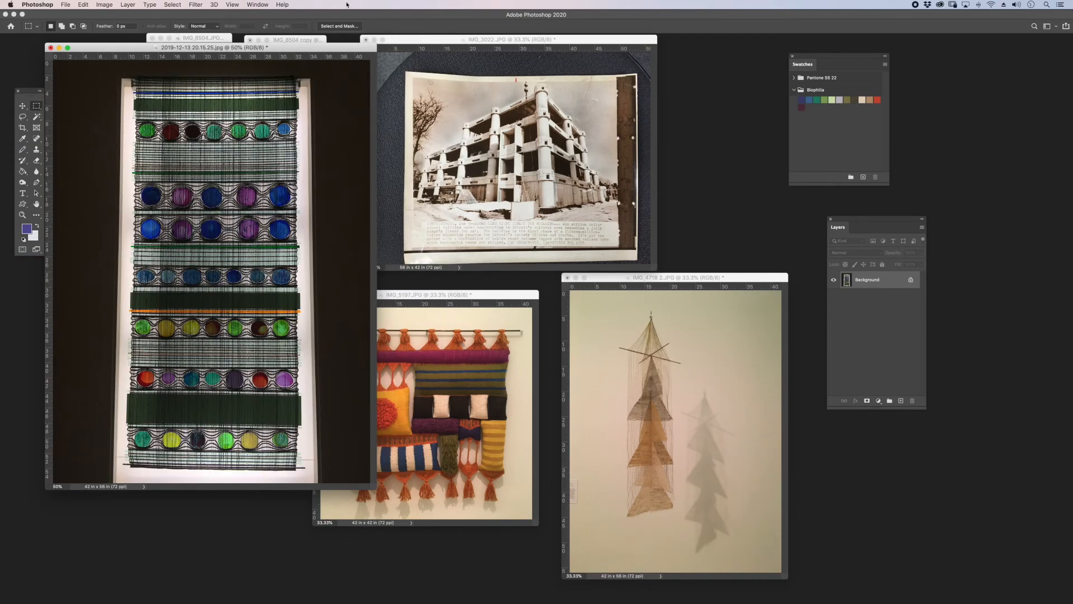
key("super+plus")
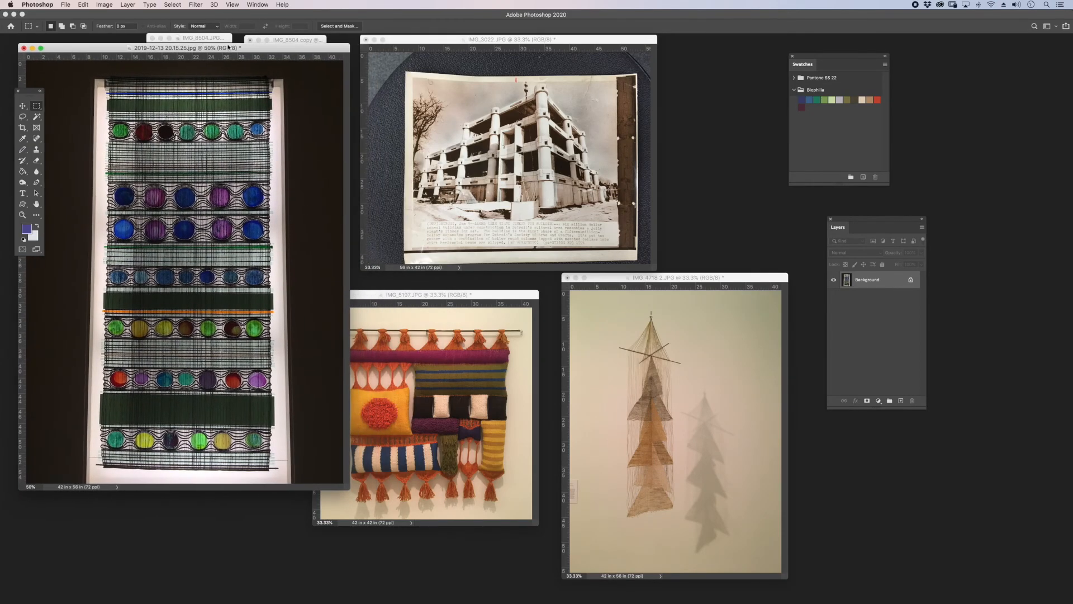
Step: Duplicate the weaving photo and place vertical guides along the left and right sides of its lightbox
left_click(100, 4)
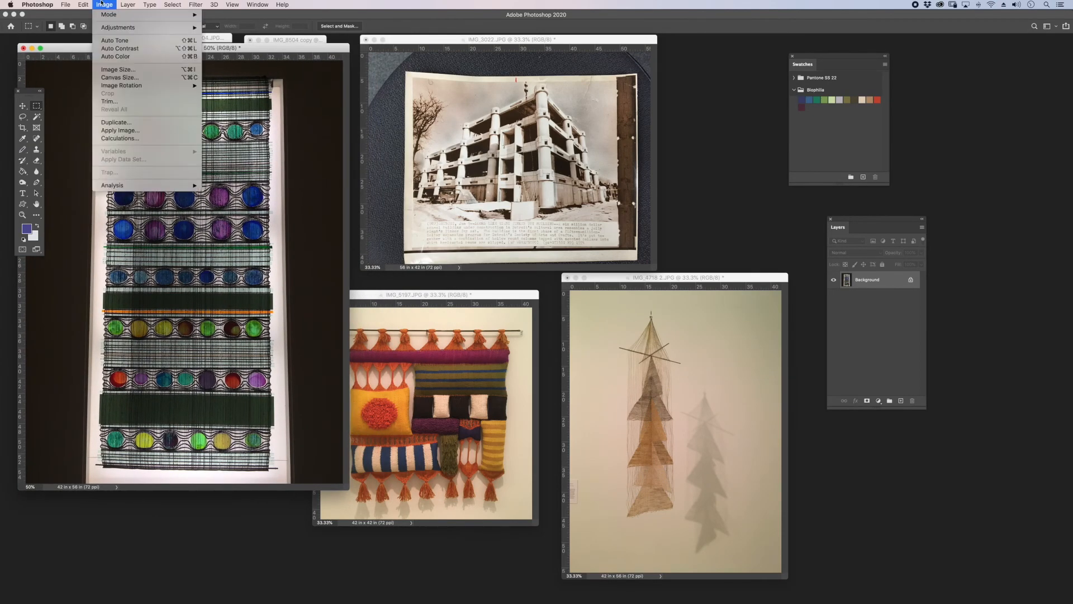
left_click(117, 122)
left_click(611, 300)
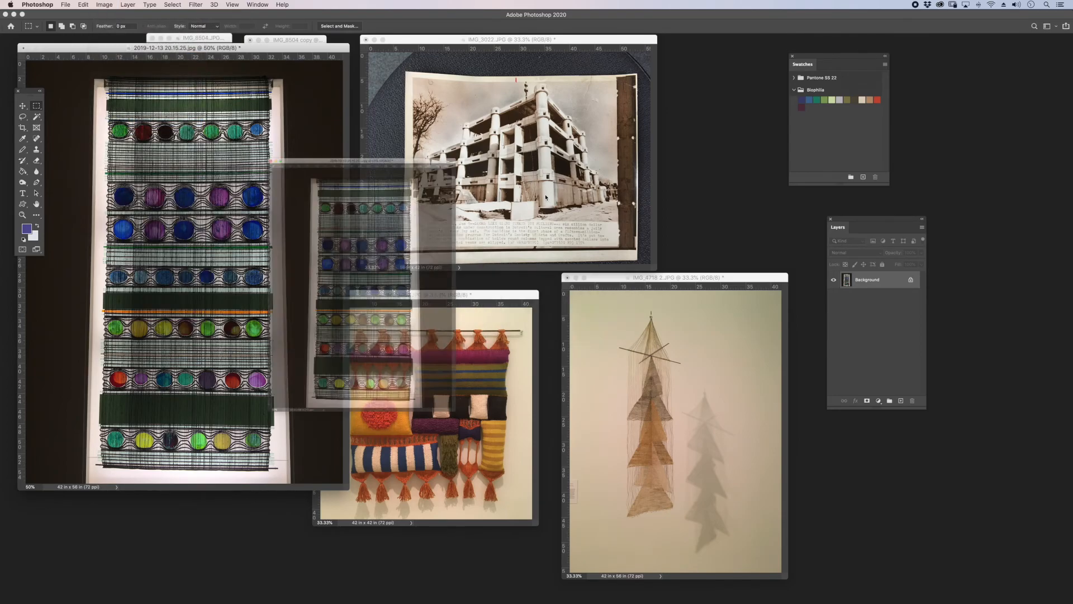
left_click_drag(105, 206, 179, 195)
left_click_drag(104, 210, 362, 169)
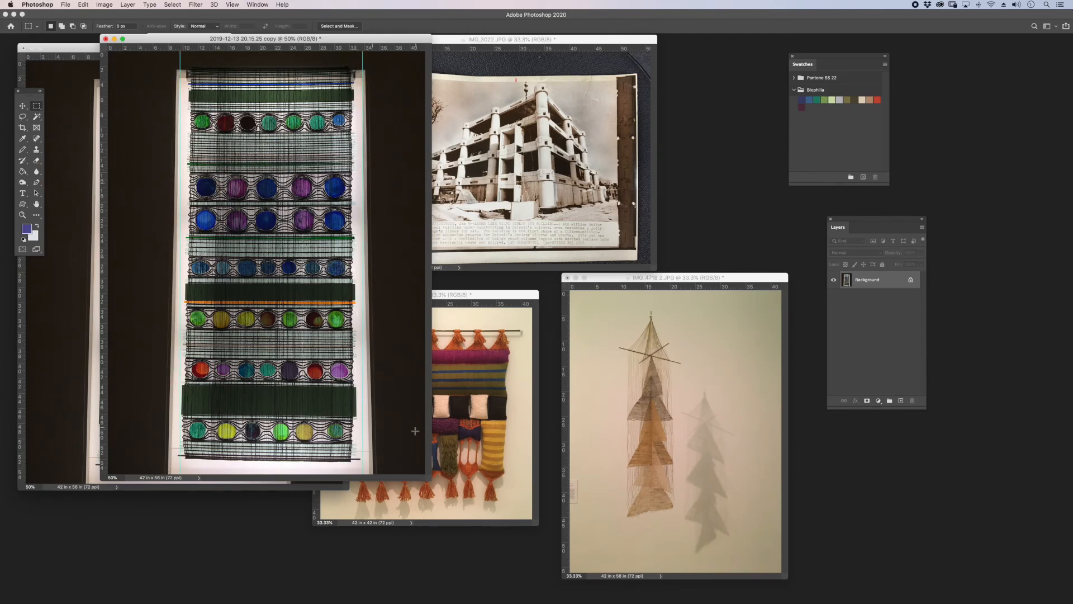
Step: Distort the whole weaving image, pulling its two lower corners inward so the lightbox sides run parallel to the vertical guides
left_click_drag(431, 480, 512, 496)
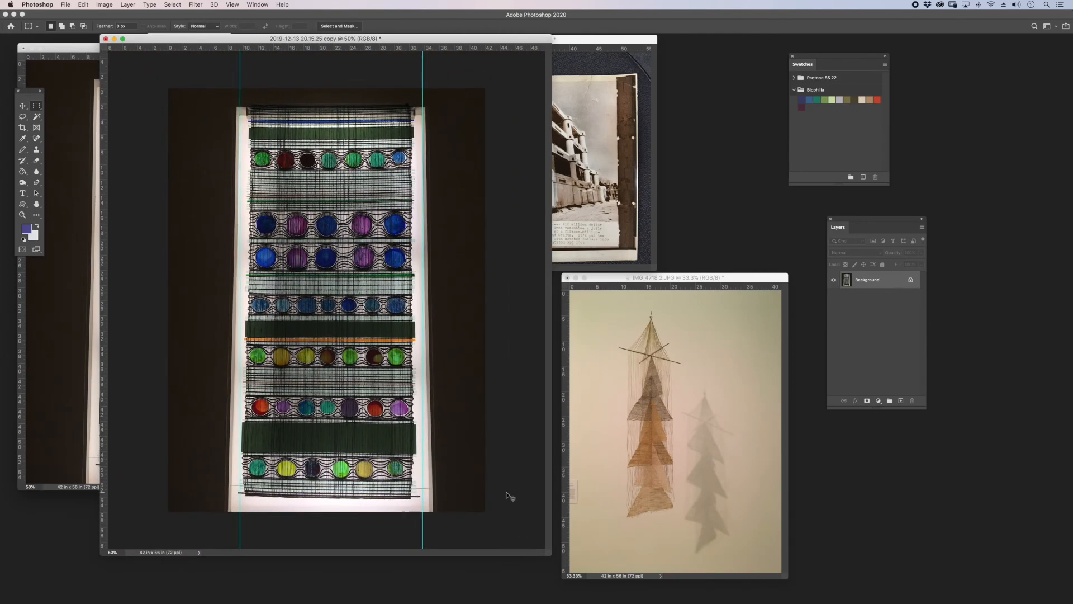
key("super+a")
key("super+t")
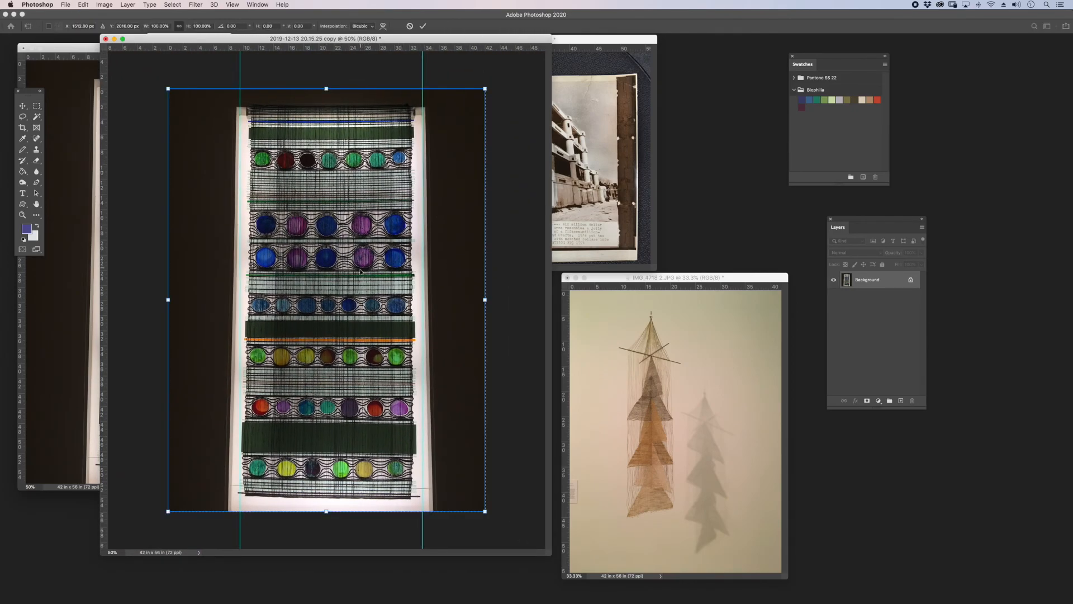
right_click(358, 264)
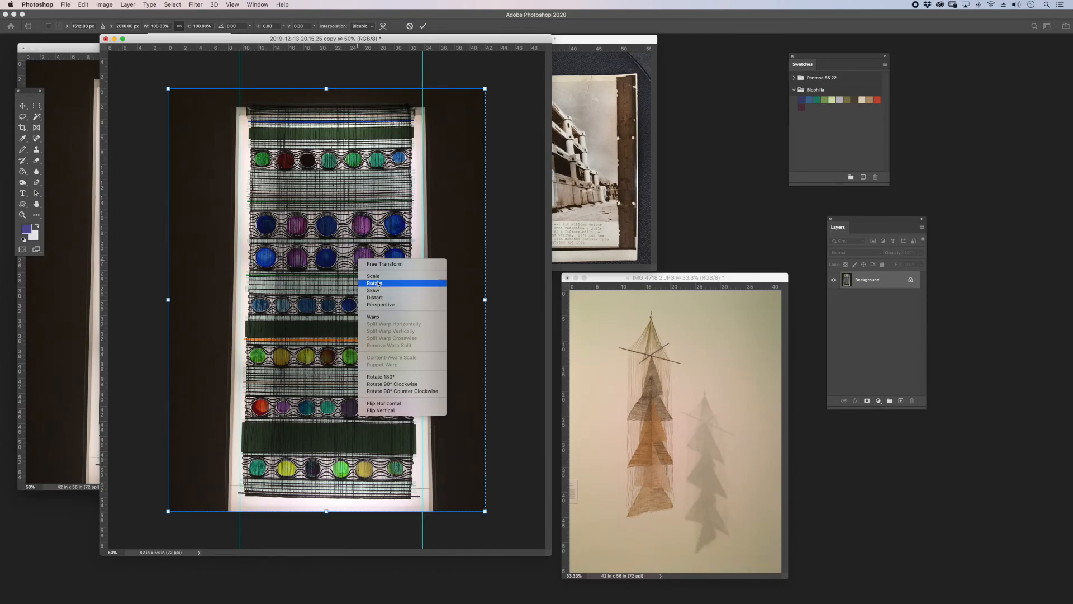
left_click(377, 298)
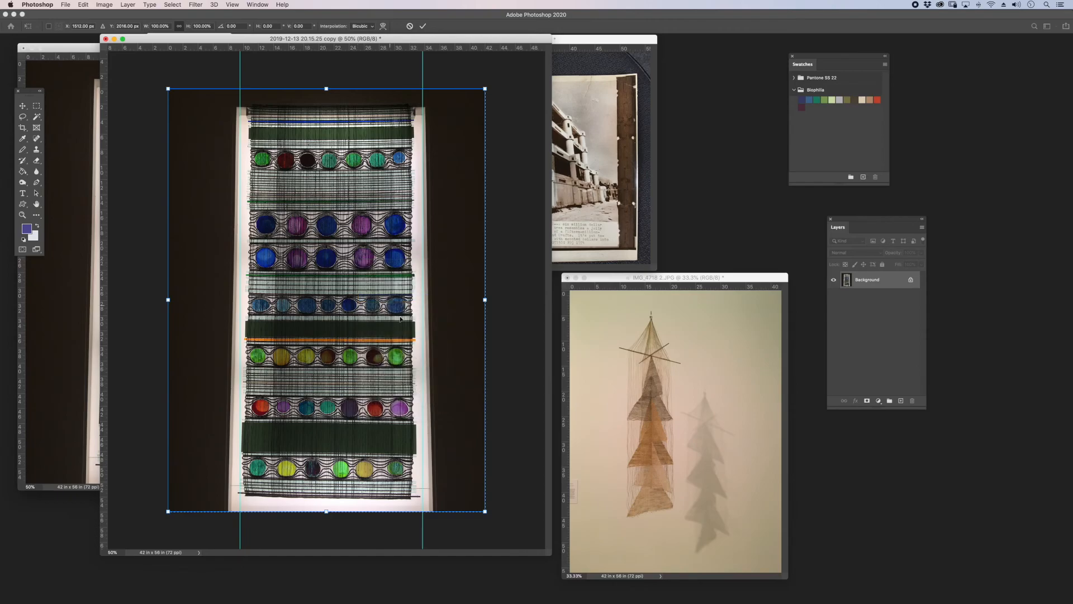
mouse_move(485, 511)
left_mouse_down()
mouse_move(489, 502)
mouse_move(476, 511)
left_mouse_up()
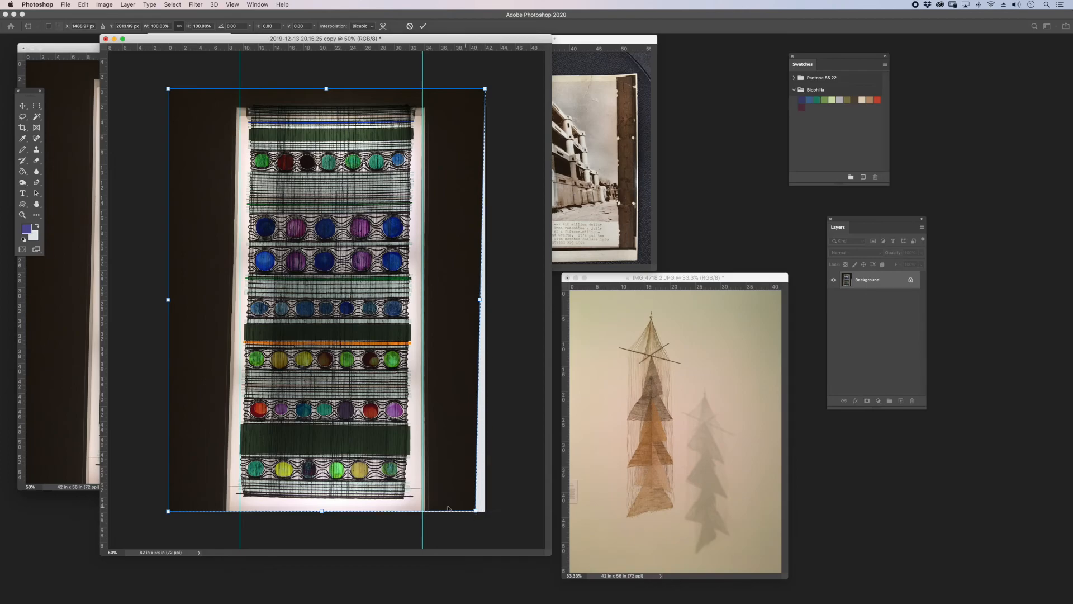
left_click_drag(168, 511, 181, 512)
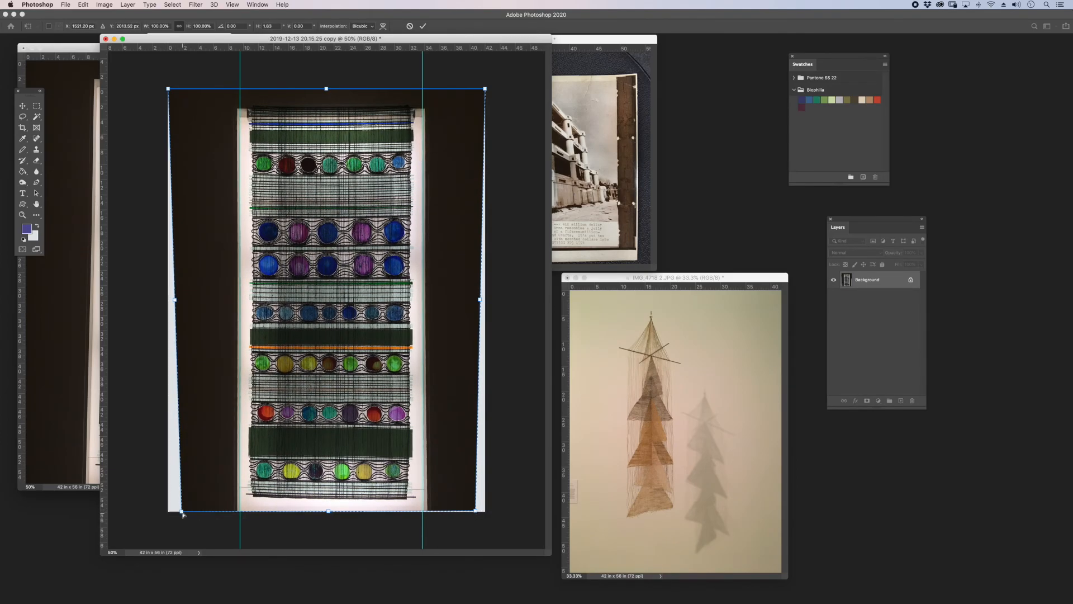
Step: Add horizontal guides along the weaving's top and bottom edges, pull the image's lower-left corner slightly down, apply the distortion and hide the guides
left_click_drag(416, 48, 382, 496)
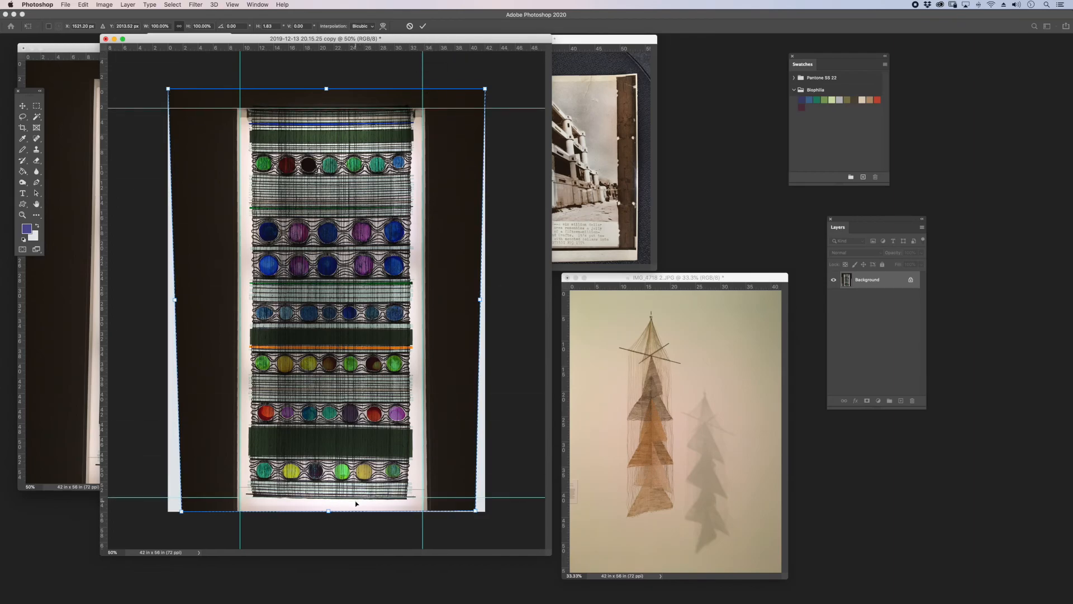
left_click_drag(180, 512, 179, 520)
key("Return")
key("super+semicolon")
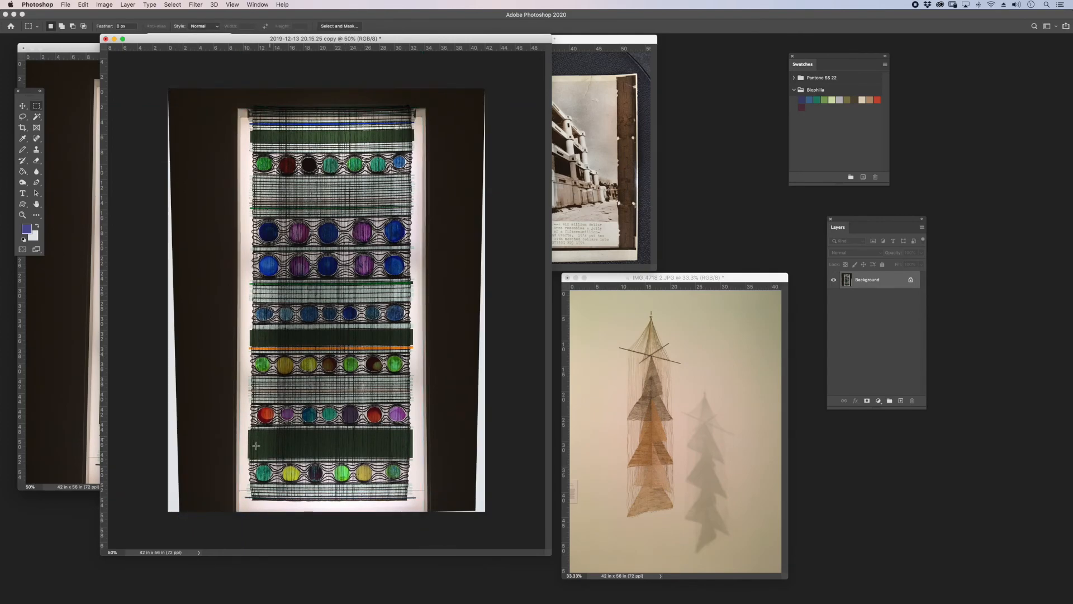
Step: Select the weaving with a rectangle inside the lightbox and trim the selection along its dark top edge with the Lasso
left_click_drag(241, 504, 414, 230)
left_click_drag(415, 166, 420, 102)
key("l")
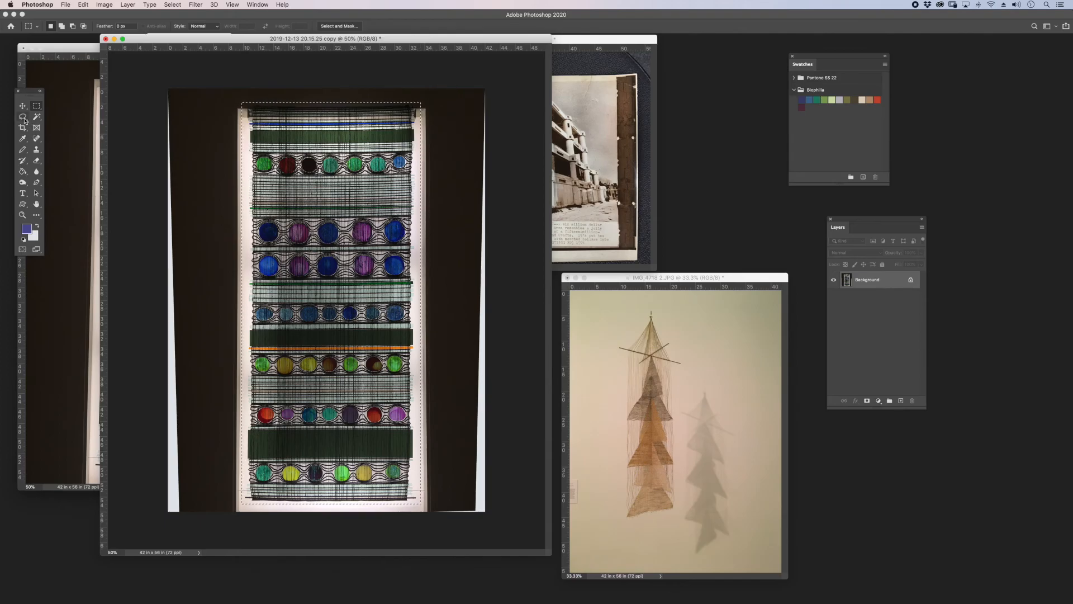
key("super+plus")
key("super+plus")
key("super+plus")
key("super+plus")
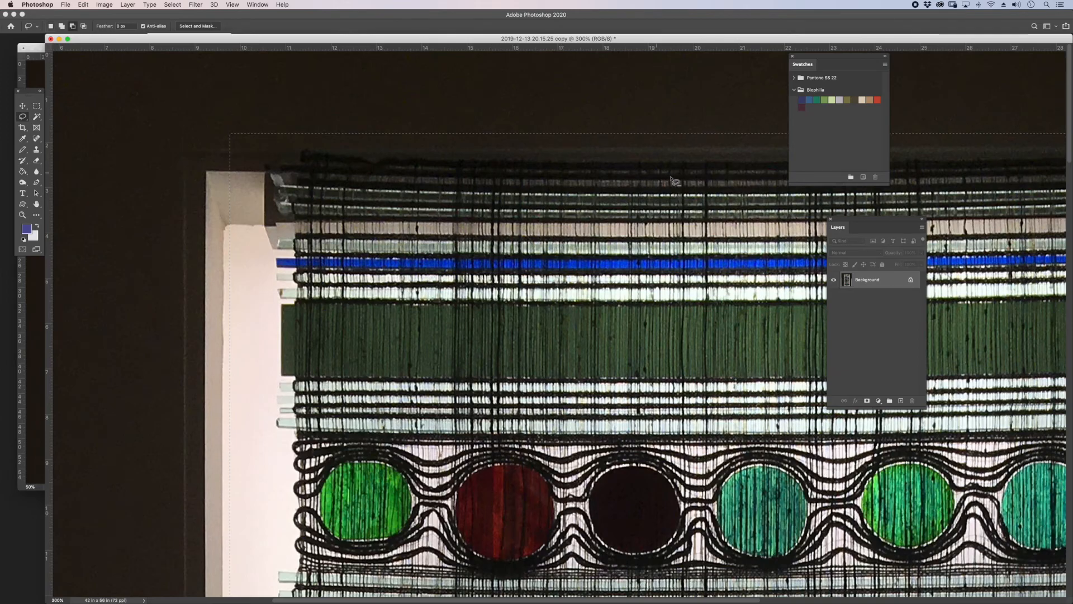
mouse_move(677, 162)
left_mouse_down()
mouse_move(305, 156)
mouse_move(216, 115)
mouse_move(678, 115)
left_mouse_up()
scroll(338, 168, "right", 10)
mouse_move(788, 255)
left_mouse_down()
mouse_move(756, 238)
mouse_move(752, 201)
mouse_move(718, 149)
mouse_move(159, 162)
left_mouse_up()
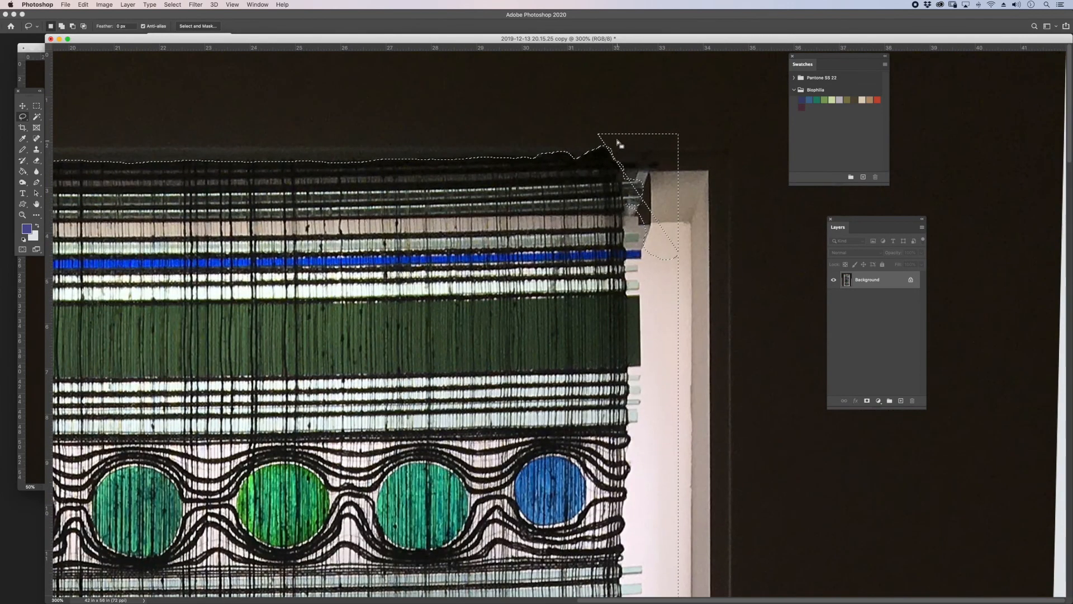
Step: Refine the selection with the Lasso around the protruding threads at the weaving's upper right and upper left corners
scroll(609, 149, "right", 5)
left_click_drag(636, 205, 678, 298)
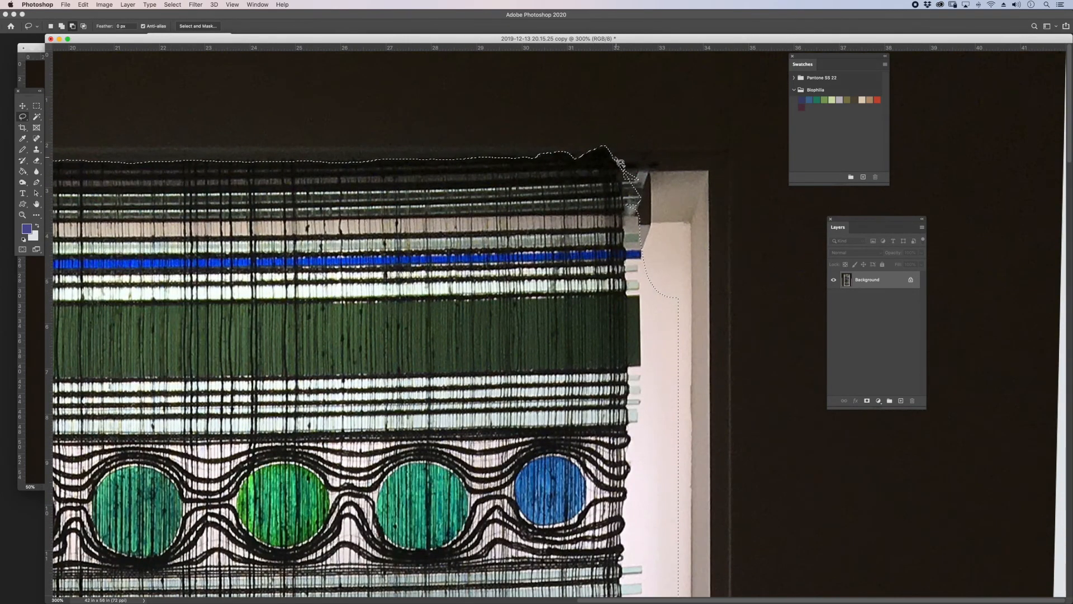
mouse_move(622, 181)
left_mouse_down()
mouse_move(643, 188)
mouse_move(621, 193)
mouse_move(640, 191)
mouse_move(627, 200)
mouse_move(640, 208)
mouse_move(630, 229)
left_mouse_up()
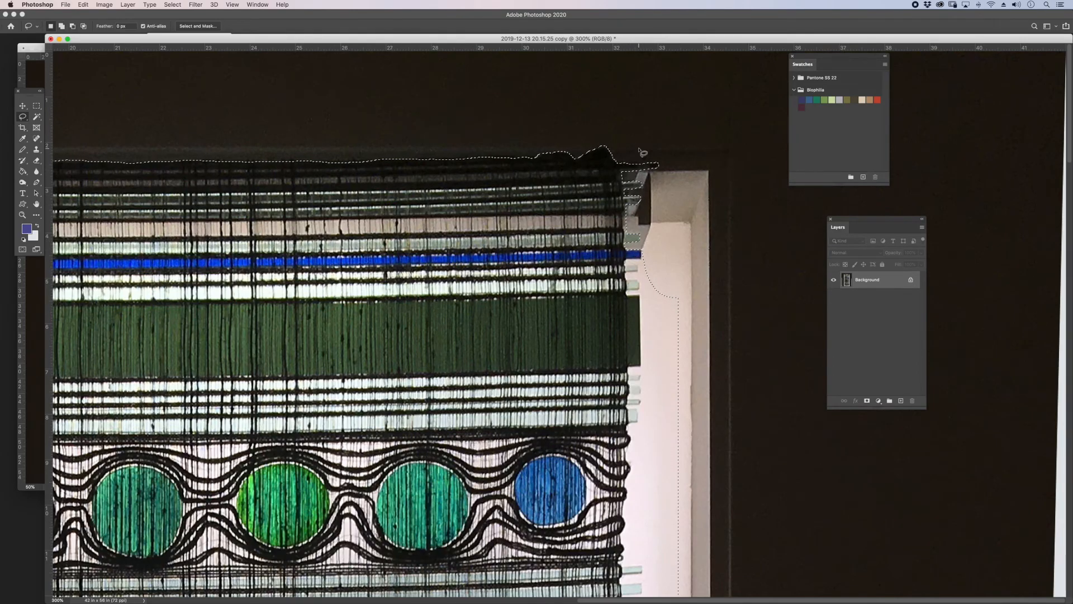
scroll(317, 165, "left", 20)
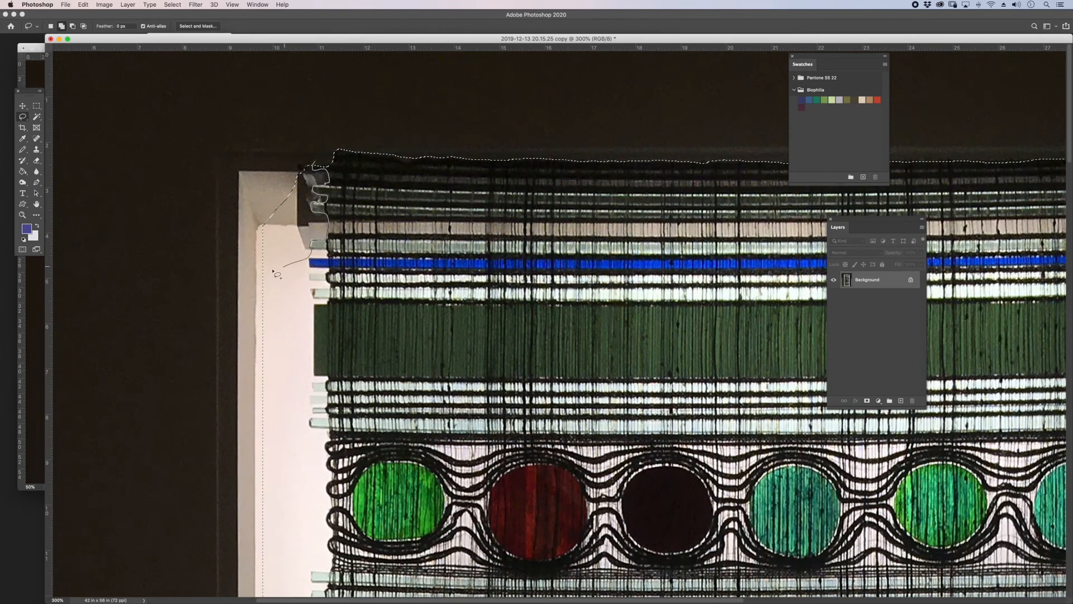
mouse_move(334, 158)
left_mouse_down()
mouse_move(313, 182)
mouse_move(325, 246)
mouse_move(314, 263)
left_mouse_up()
key("super+minus")
key("super+minus")
key("super+minus")
key("super+minus")
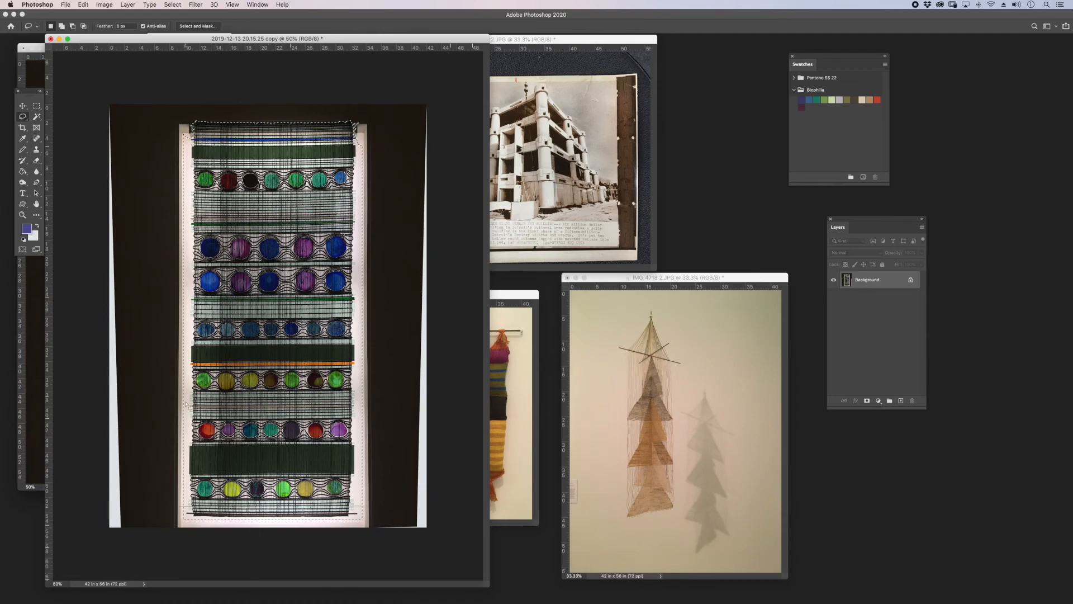
Step: Invert the selection and set the background colour to the pale lightbox tone e3d4cd sampled beside the weaving
left_click(173, 5)
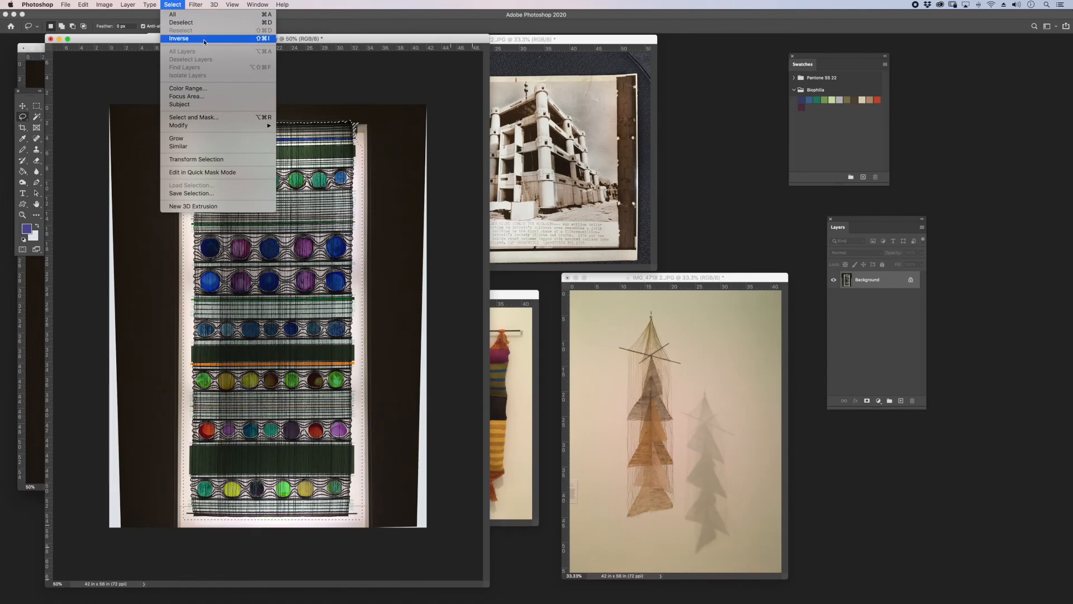
left_click(269, 39)
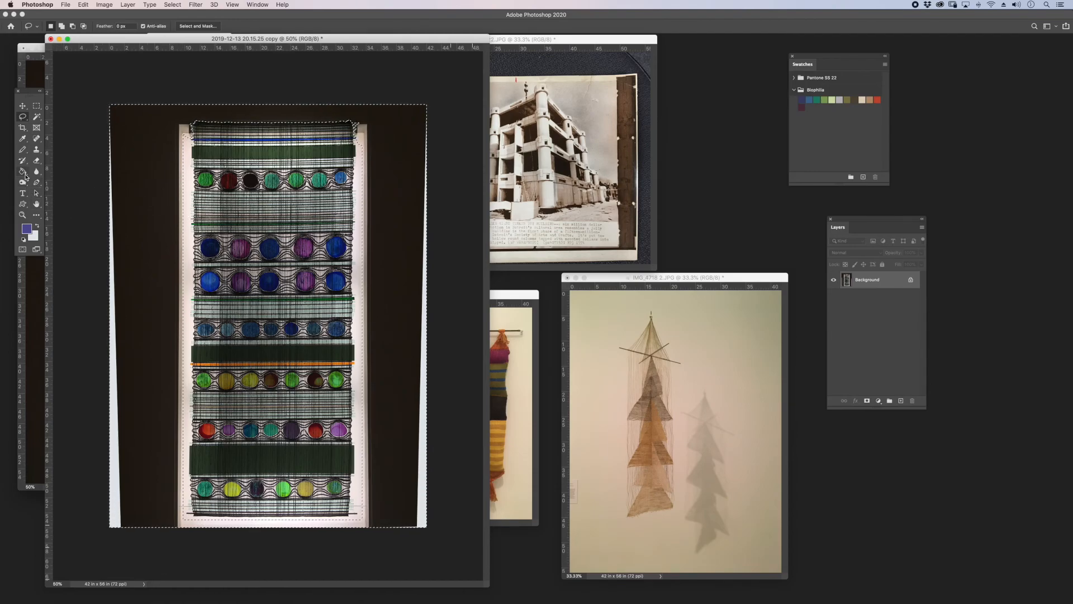
left_click(35, 238)
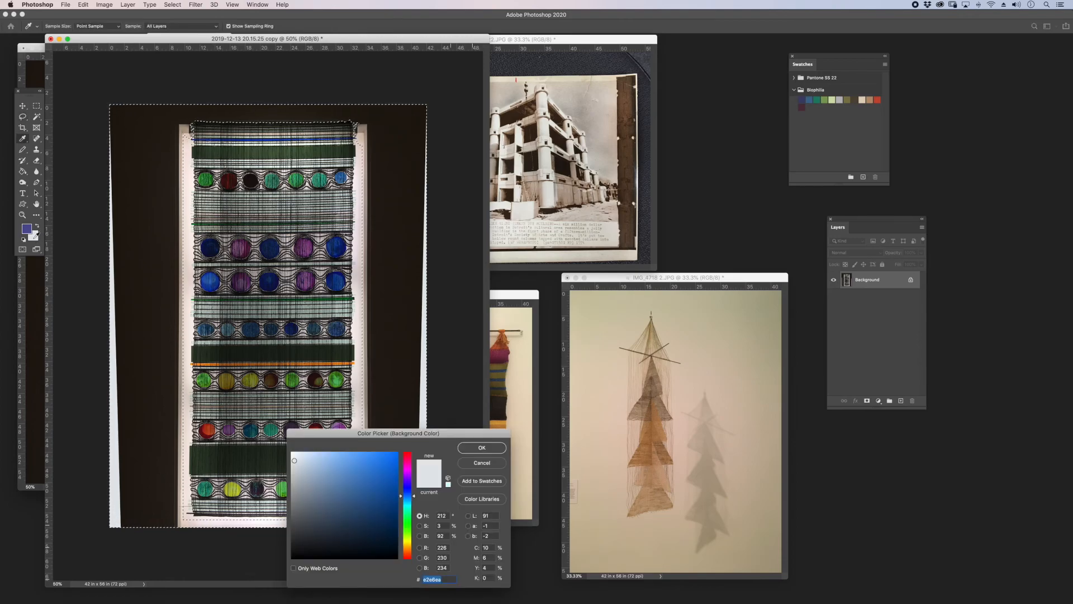
left_click(191, 268)
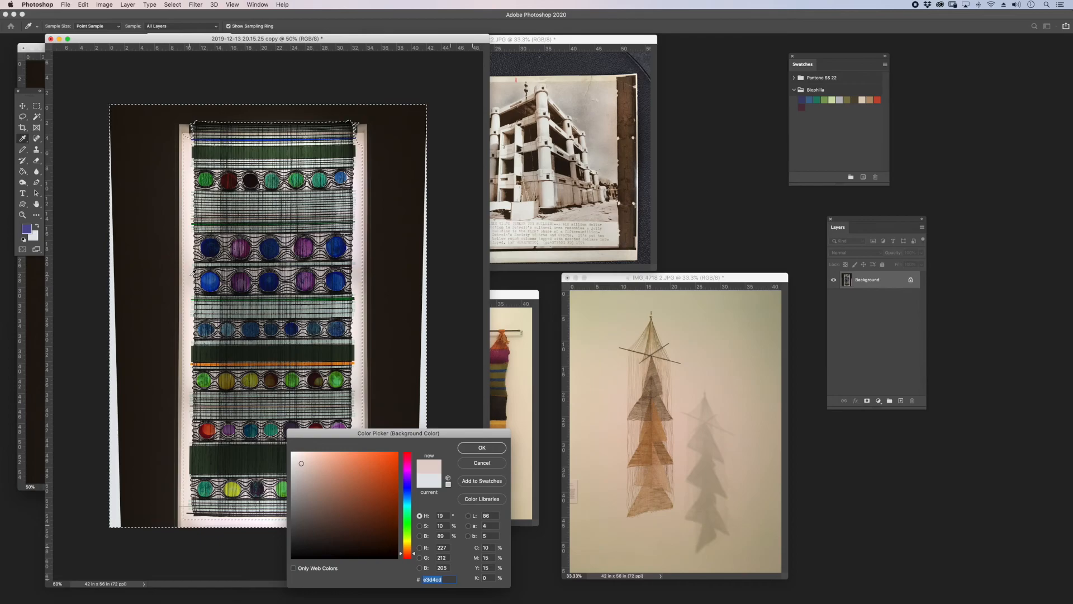
left_click(479, 447)
key("l")
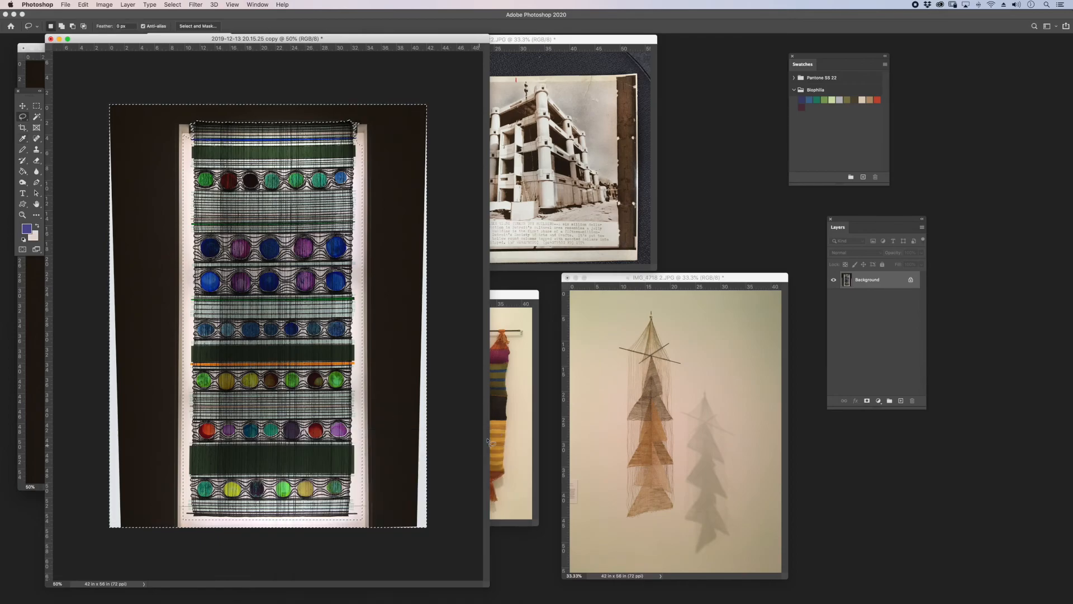
Step: Fill the area around the weaving with the background colour in Normal mode at 100% opacity
key("shift+BackSpace")
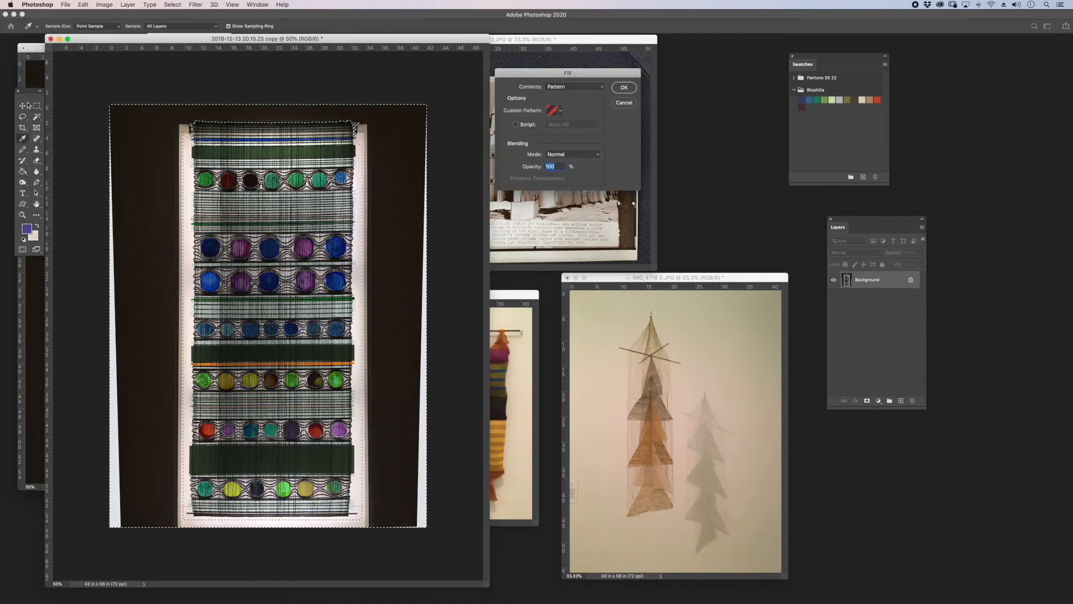
left_click(559, 111)
left_click(599, 87)
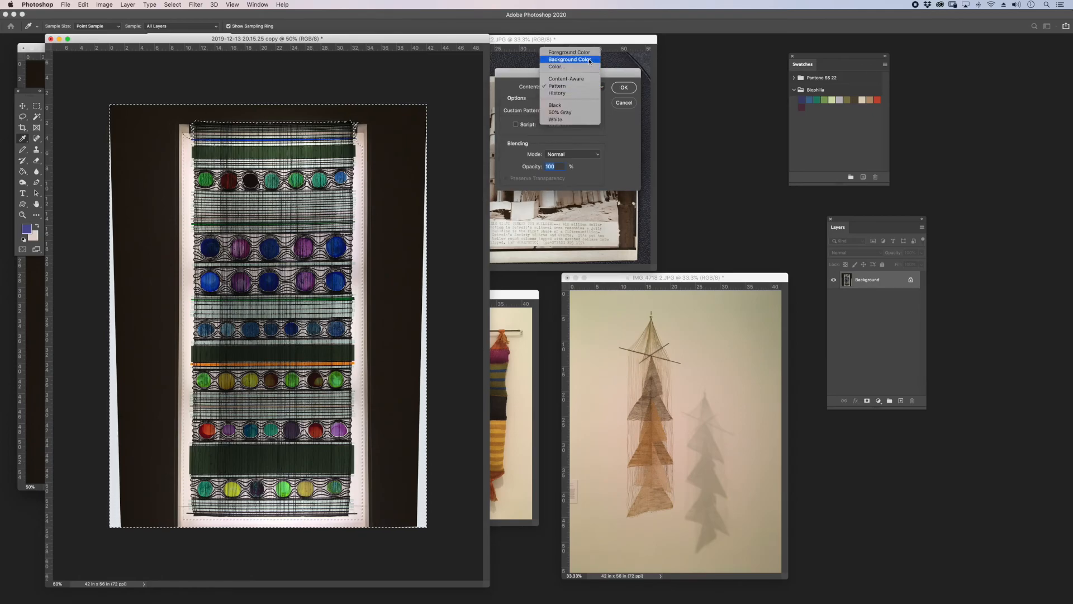
left_click(589, 60)
left_click(623, 87)
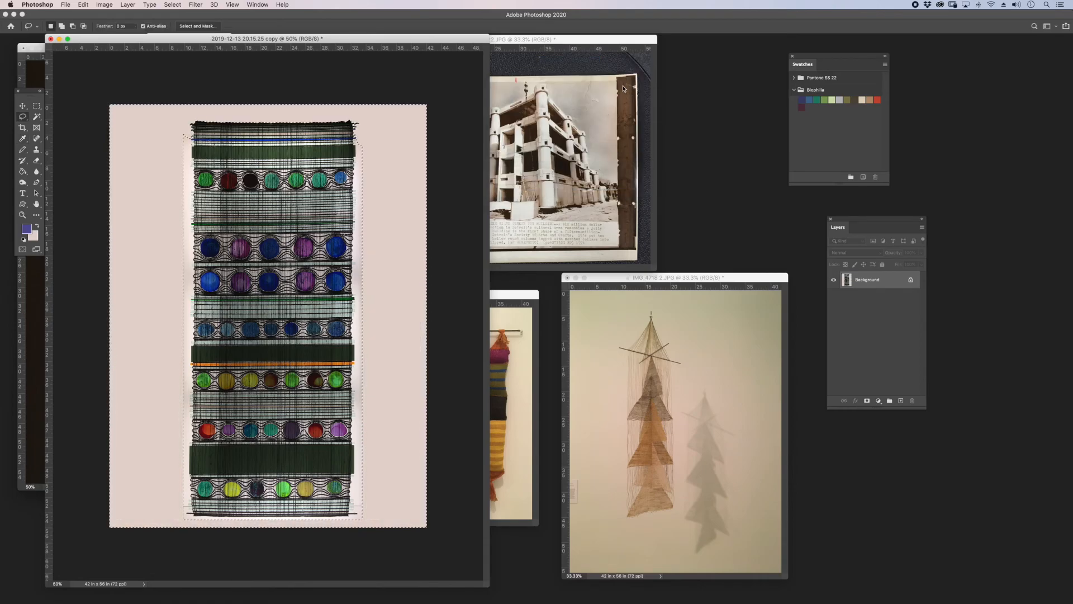
Step: Lighten the filled surroundings with Levels by setting the midtone input to 1.27
key("super+l")
left_click_drag(706, 237, 541, 173)
left_click_drag(504, 256, 495, 259)
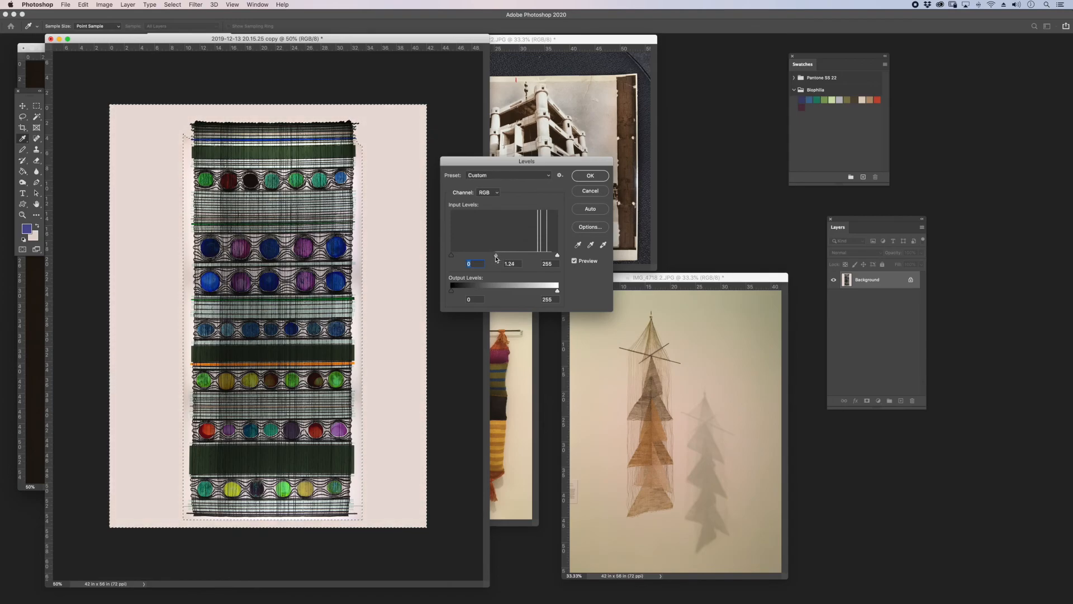
left_click_drag(494, 259, 496, 256)
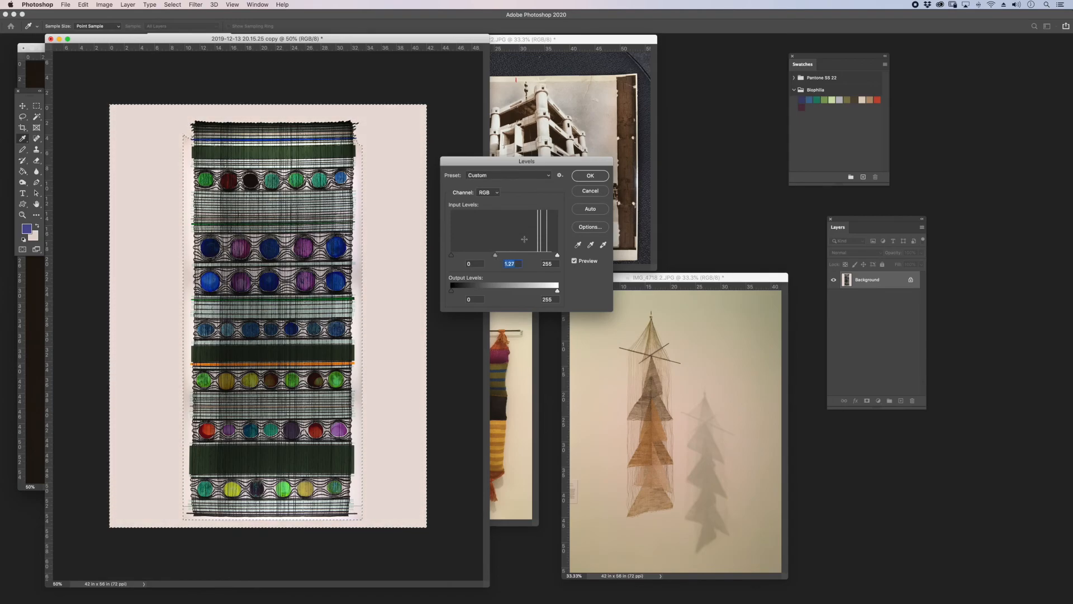
left_click(590, 176)
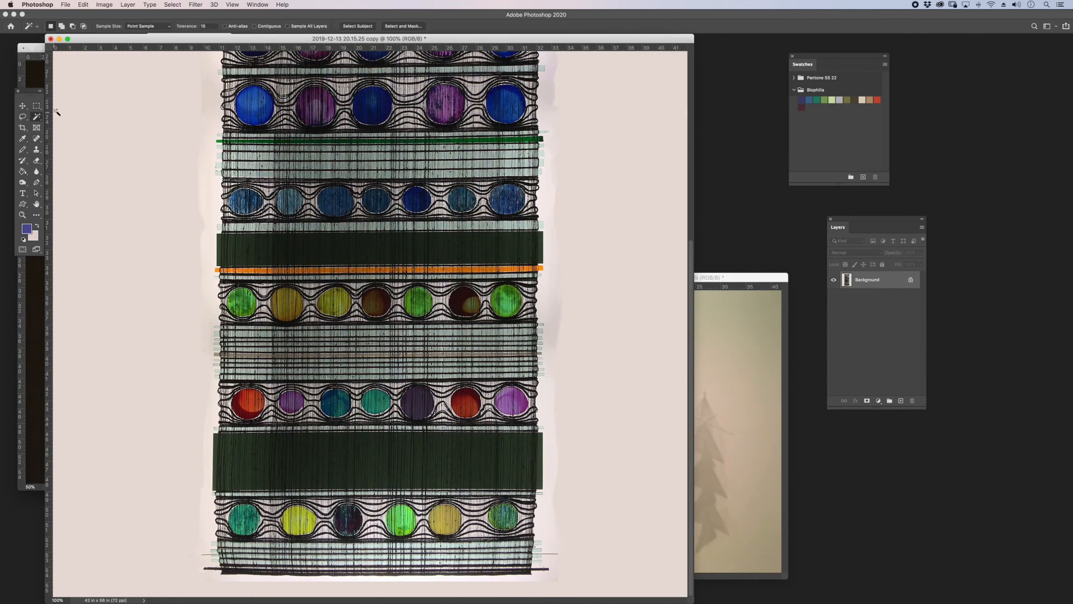
Step: Select the pale tones around and within the weaving with the Magic Wand, adding the missed patch near its upper left edge
left_click(57, 112)
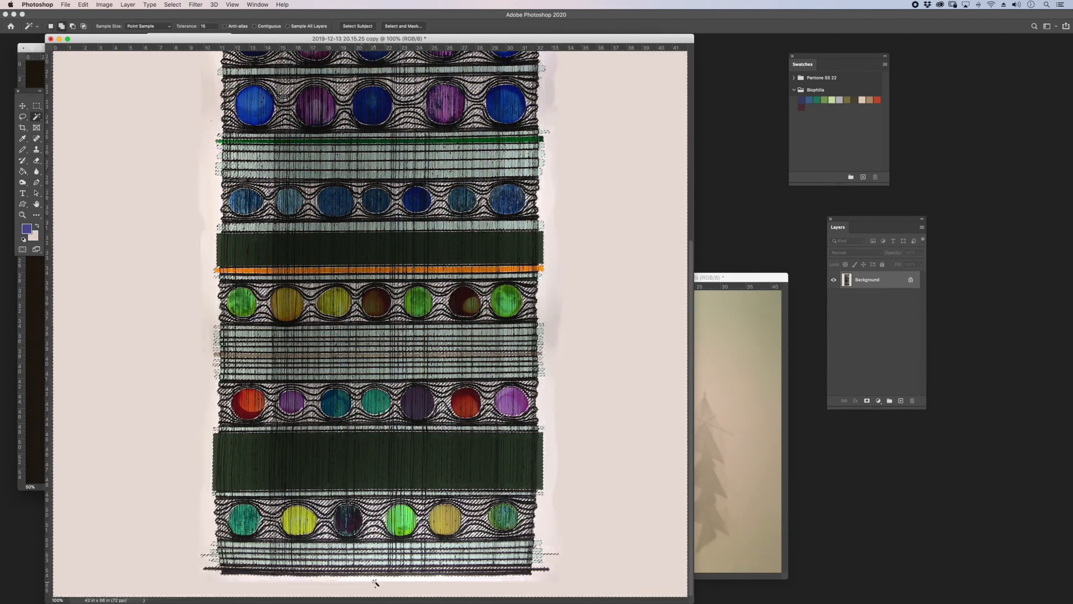
scroll(568, 128, "up", 10)
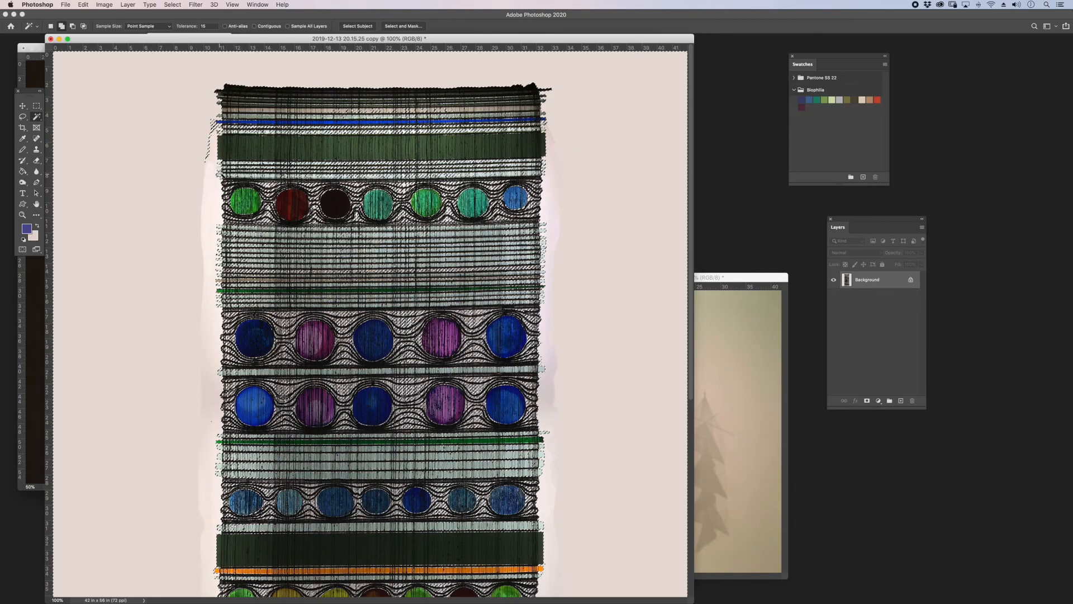
left_click(207, 153, "shift")
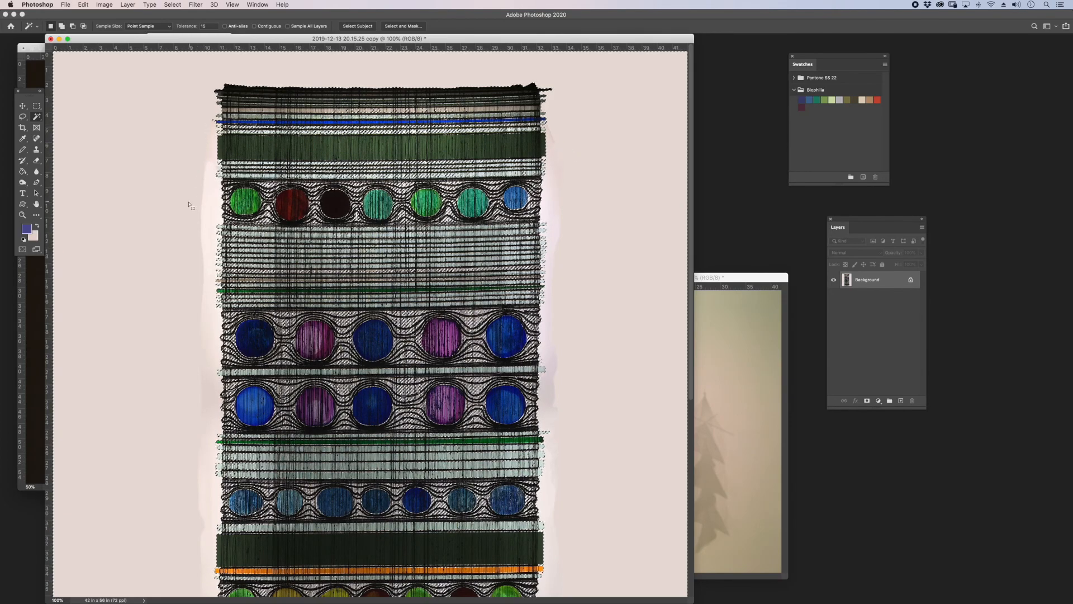
key("super+minus")
key("super+minus")
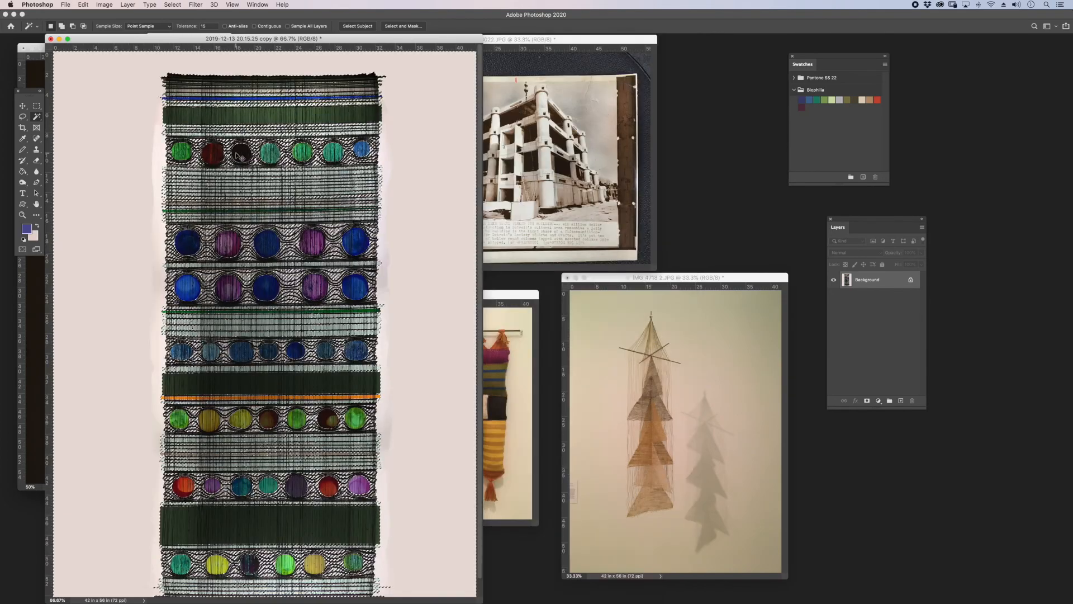
left_click_drag(375, 479, 419, 530)
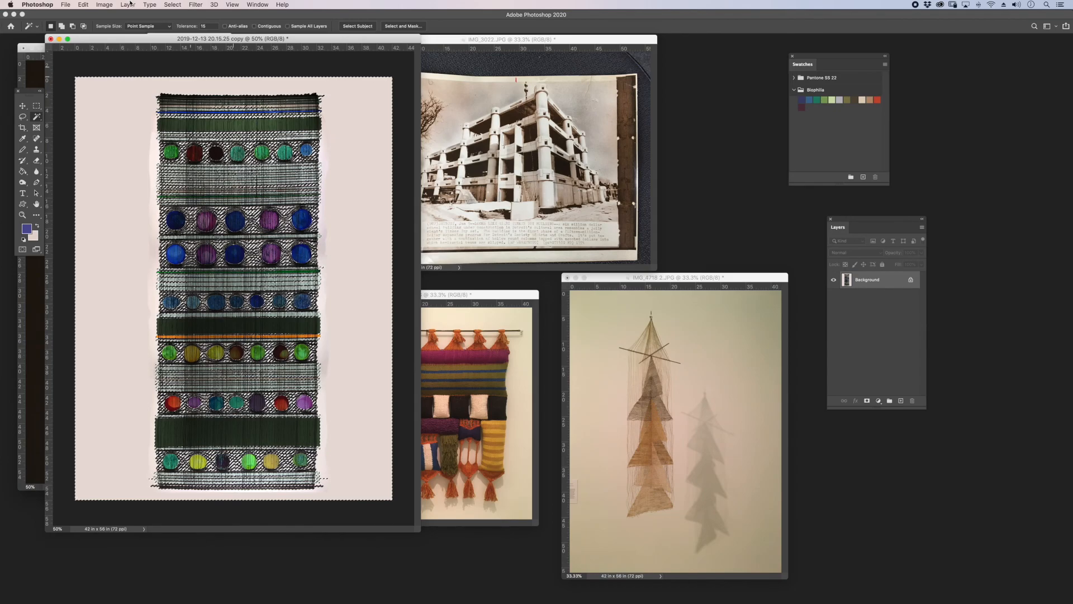
Step: Turn the selected pale background white with Levels by raising the midtones and lowering the white input level
key("super+l")
left_click_drag(505, 255, 491, 255)
left_click_drag(557, 255, 545, 255)
left_click(580, 176)
Step: Crop the white side margins with a full-height rectangular selection around the weaving, leaving the image about 26 in wide
left_click(36, 105)
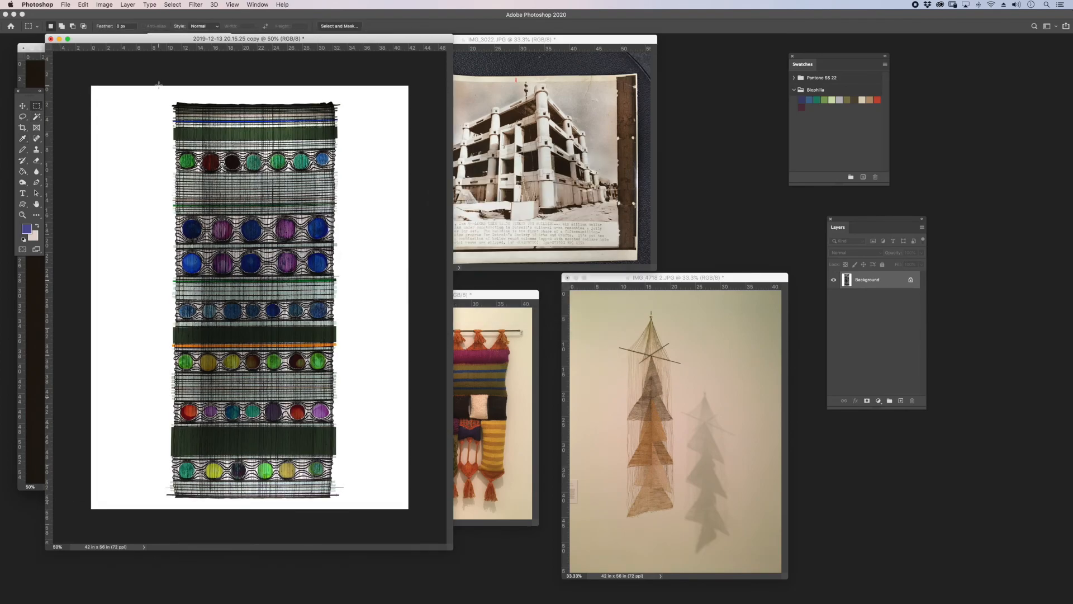
left_click_drag(352, 542, 354, 542)
left_click_drag(327, 503, 326, 503)
left_click(104, 4)
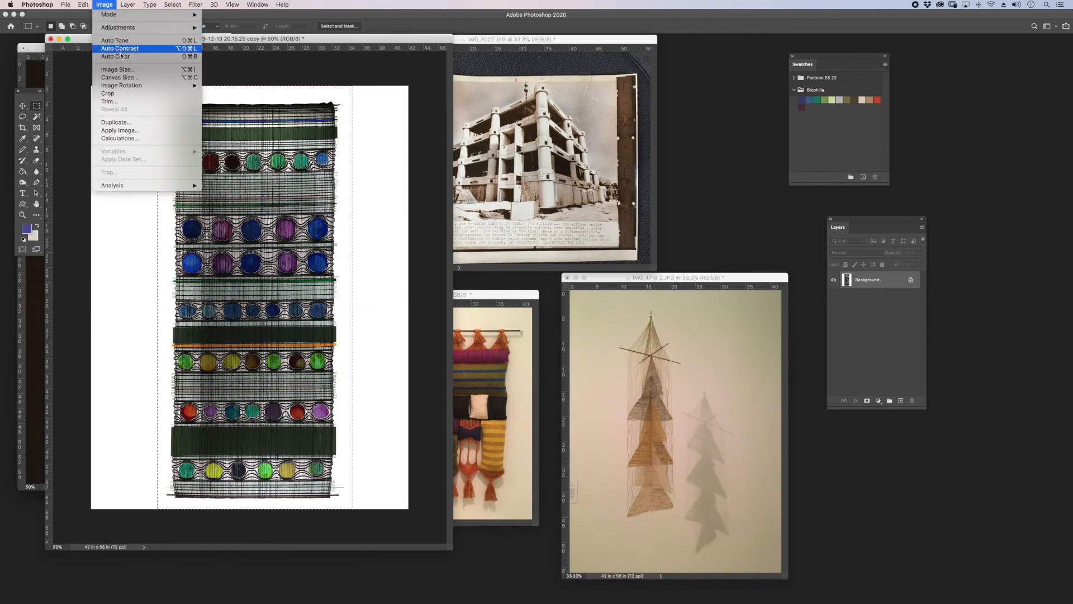
left_click(113, 96)
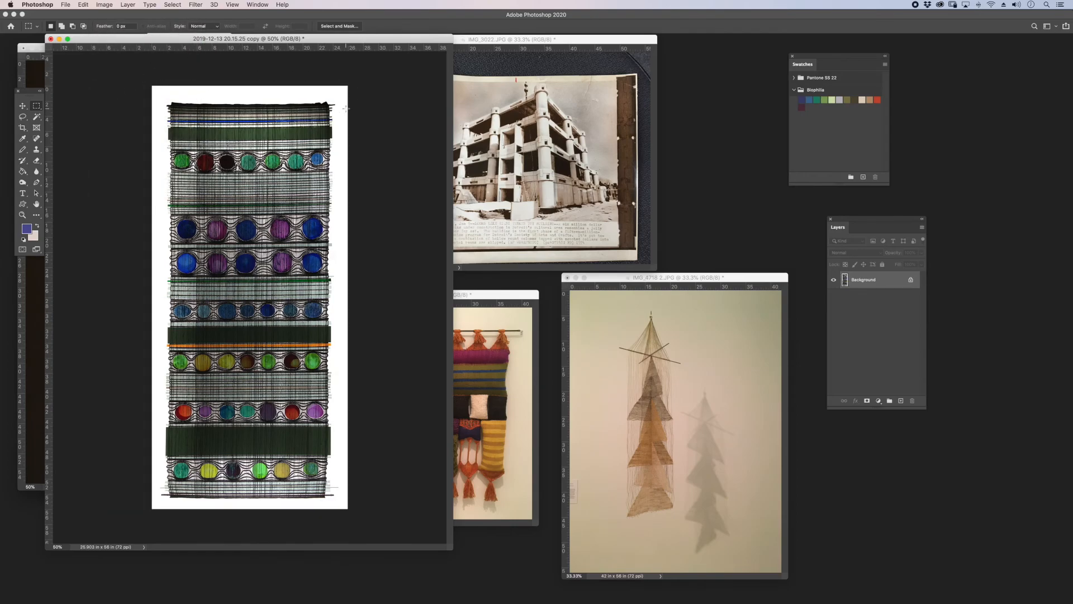
Step: Place the original weaving photo and the corrected copy side by side for comparison
left_click_drag(371, 40, 730, 53)
left_click_drag(320, 48, 390, 71)
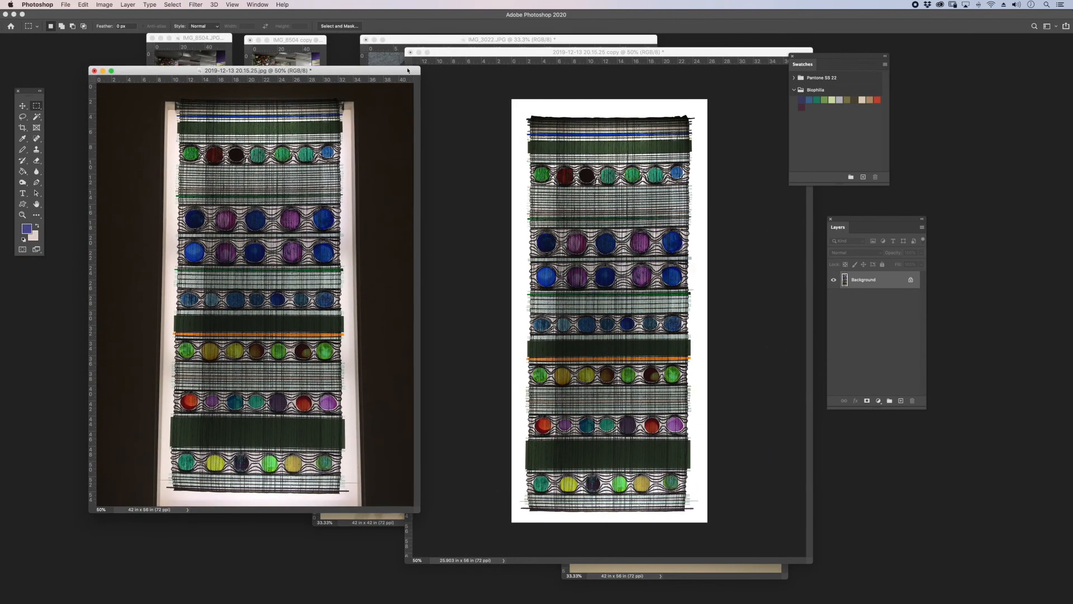
Step: Shrink both weaving photos, moving them aside, and bring the wall hanging photo IMG_5197.JPG forward at 50% zoom
key("super+minus")
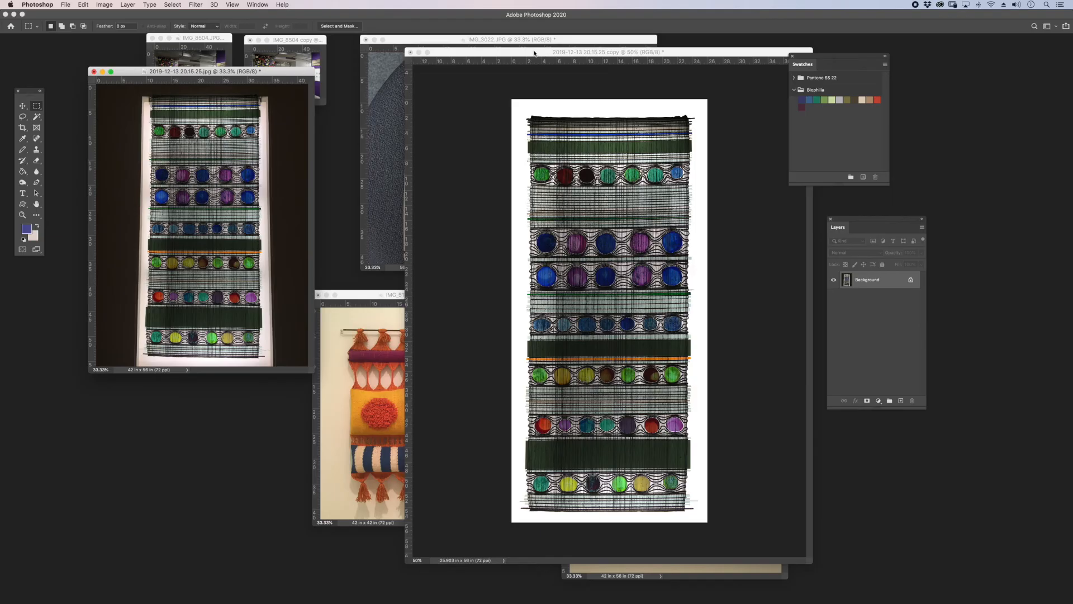
left_click_drag(534, 53, 483, 53)
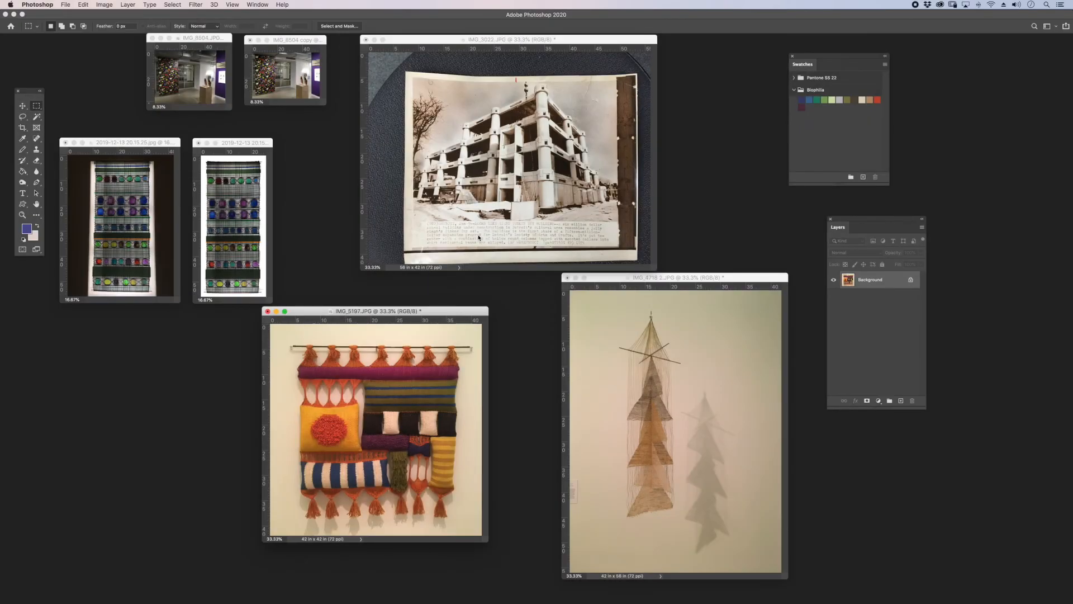
key("super+plus")
key("super+plus")
key("super+plus")
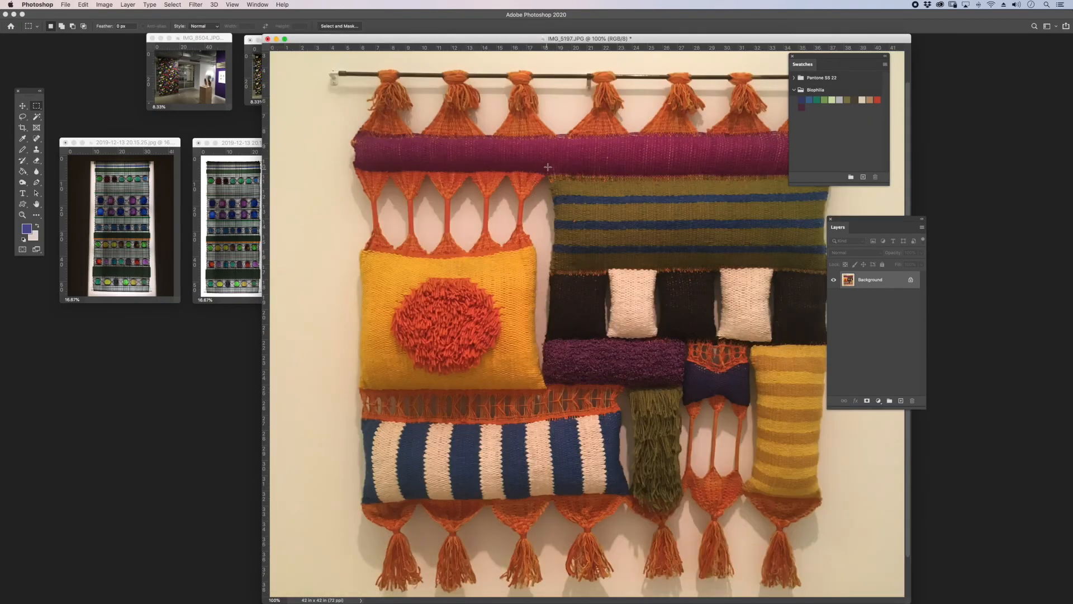
key("super+minus")
key("super+minus")
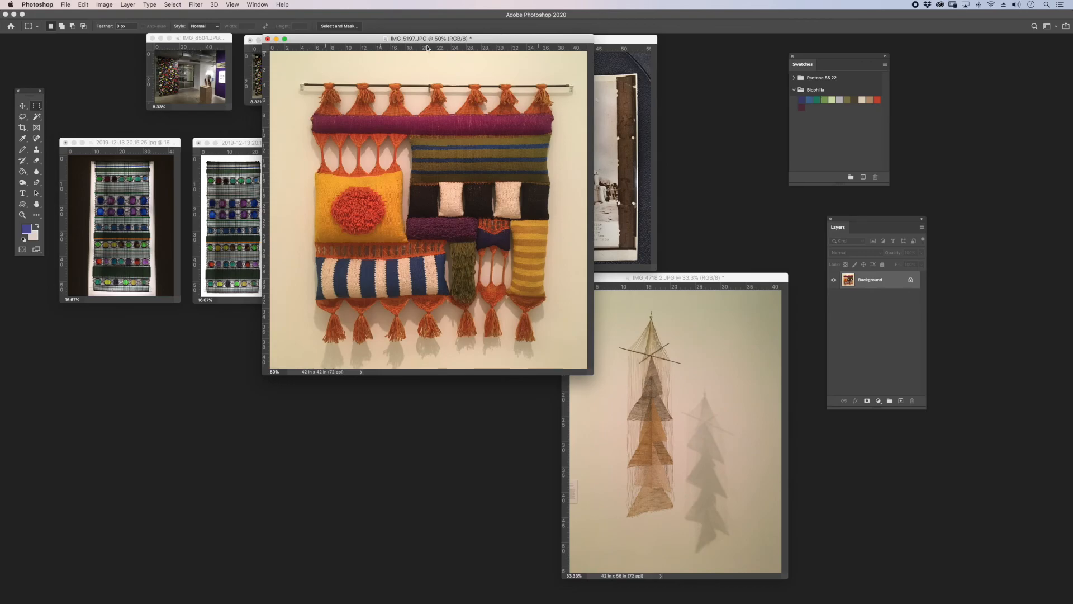
left_click_drag(487, 42, 265, 81)
Step: Duplicate the wall hanging photo as "IMG_5197 copy" and place the copy's window over the original
left_click(104, 5)
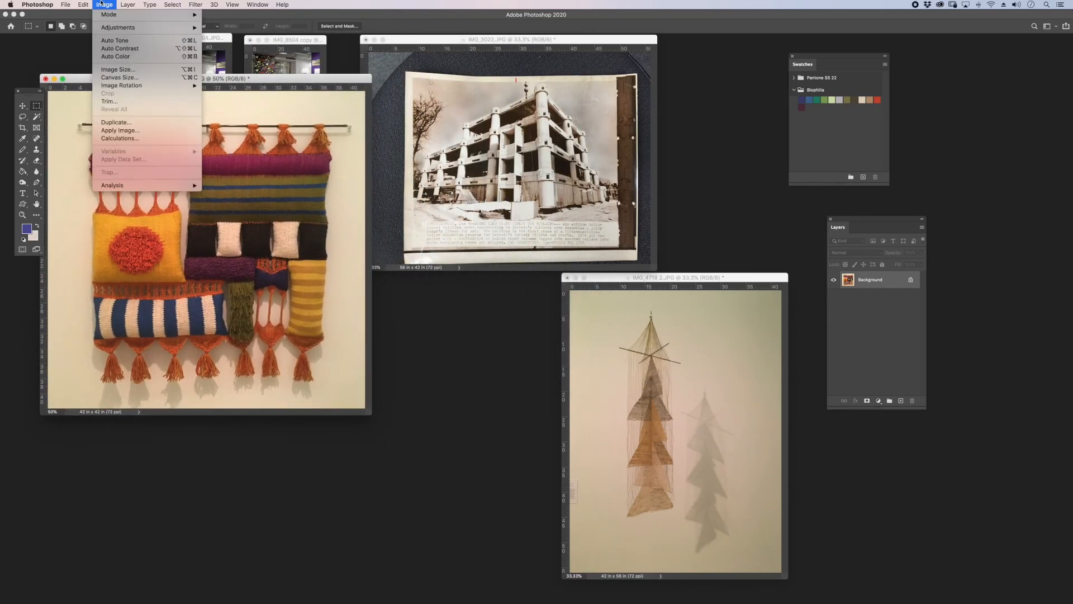
left_click(129, 123)
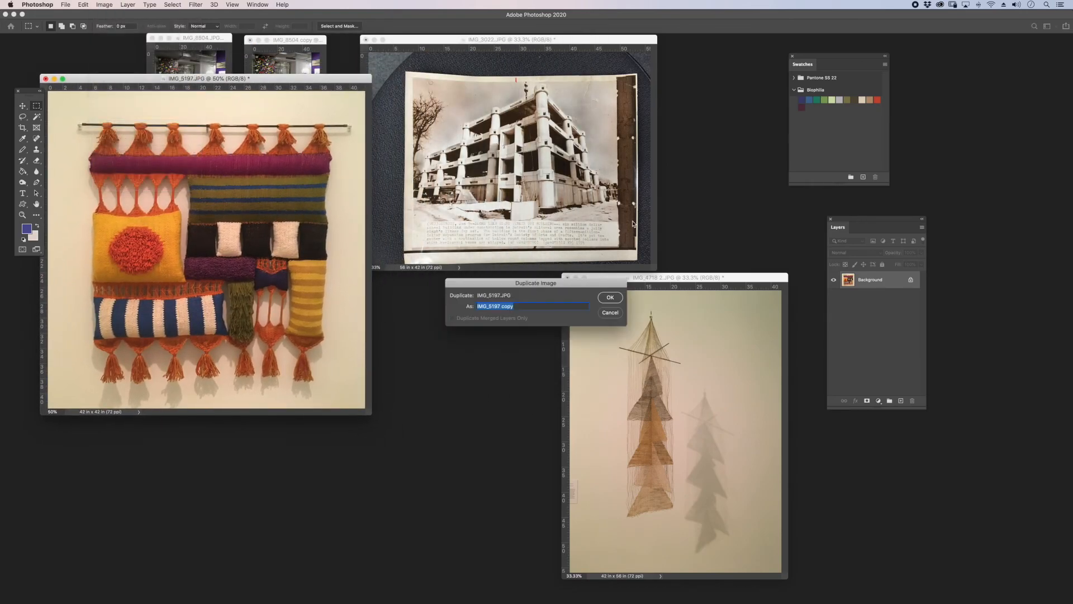
left_click(602, 295)
left_click_drag(377, 47, 431, 117)
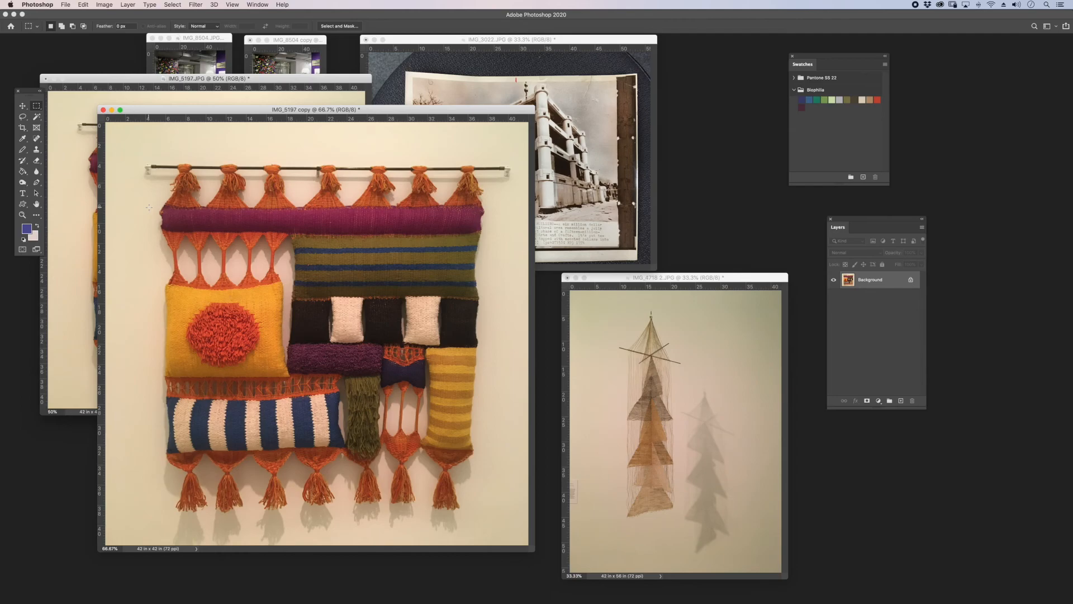
left_click_drag(211, 115, 209, 90)
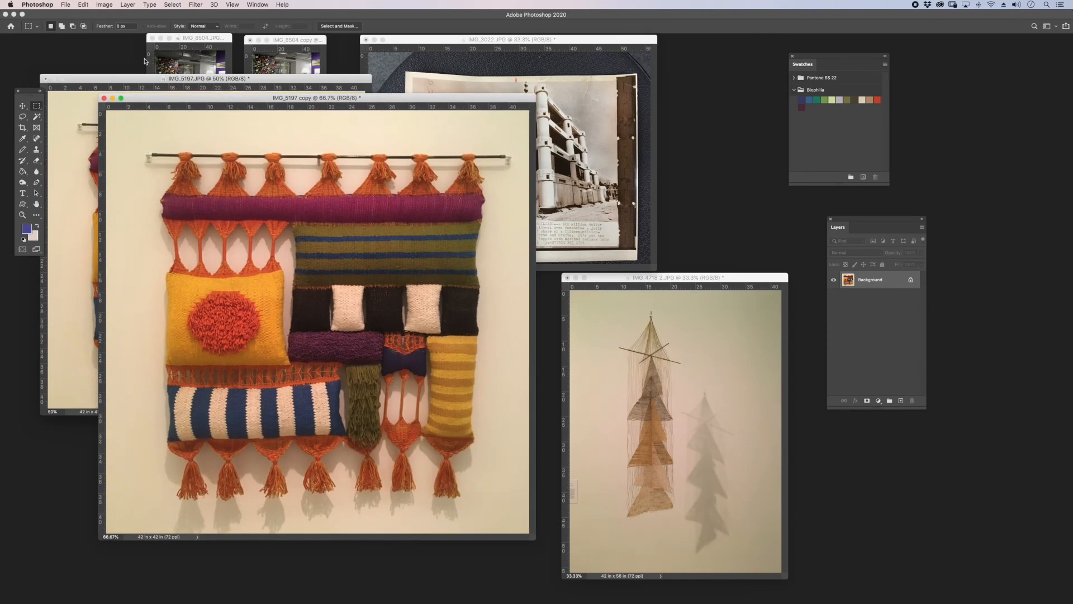
Step: Apply an automatic Curves correction to the wall hanging copy
left_click(100, 4)
mouse_move(108, 31)
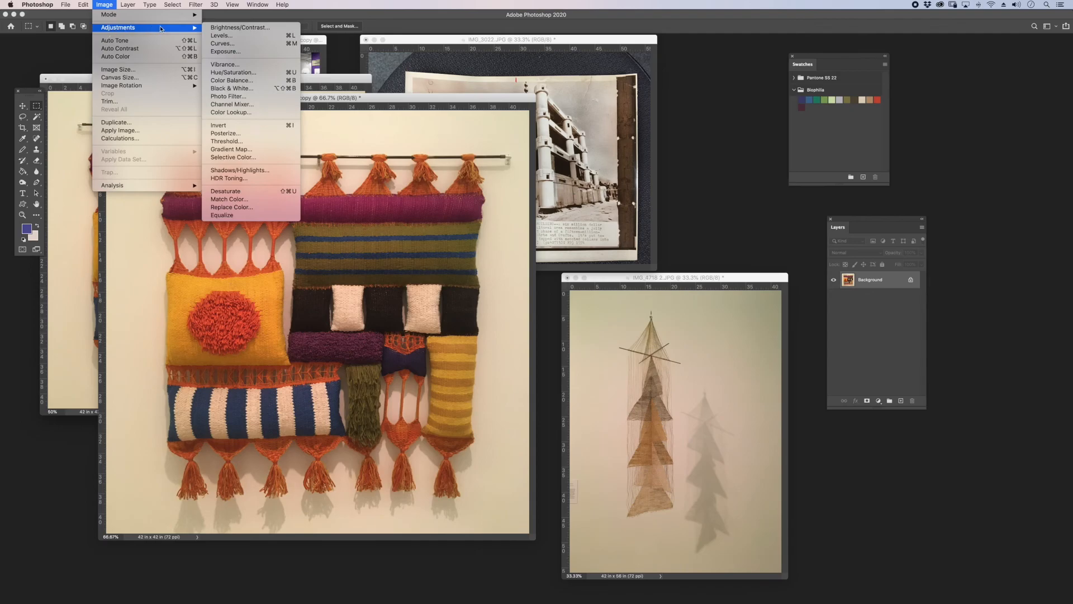
left_click(221, 43)
left_click(761, 259)
left_click(762, 210)
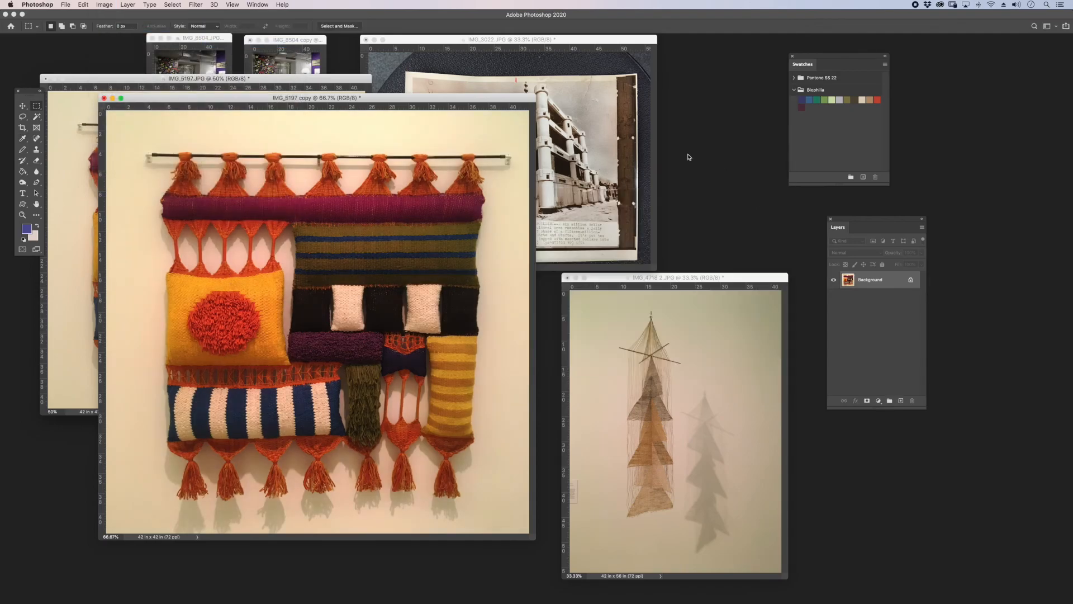
Step: Apply an automatic Levels correction to the wall hanging copy and brighten its midtones
left_click(104, 5)
mouse_move(136, 28)
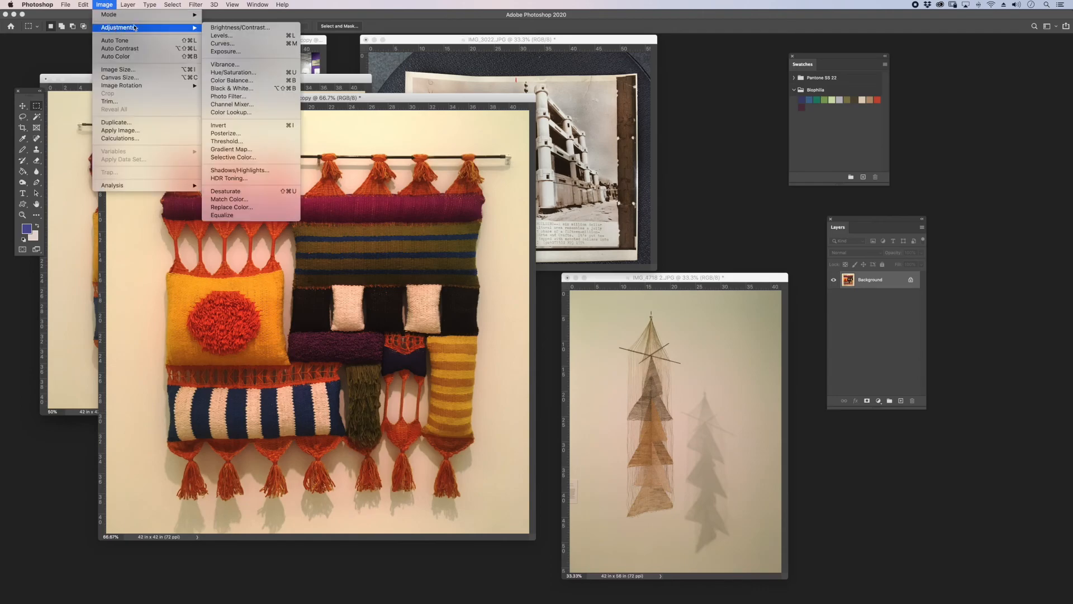
left_click(224, 35)
left_click(710, 104)
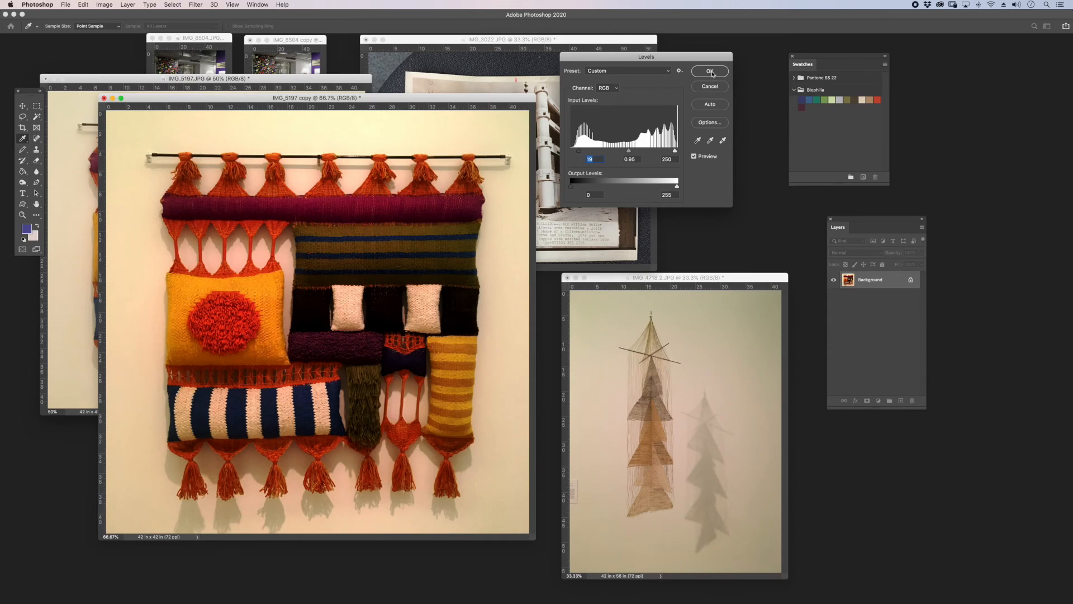
mouse_move(629, 155)
left_mouse_down()
mouse_move(603, 154)
mouse_move(613, 154)
left_mouse_up()
key("Return")
Step: Set the Color Balance highlights to -25 cyan, -3 magenta and +24 blue to neutralise the yellow wall
left_click(104, 4)
mouse_move(108, 30)
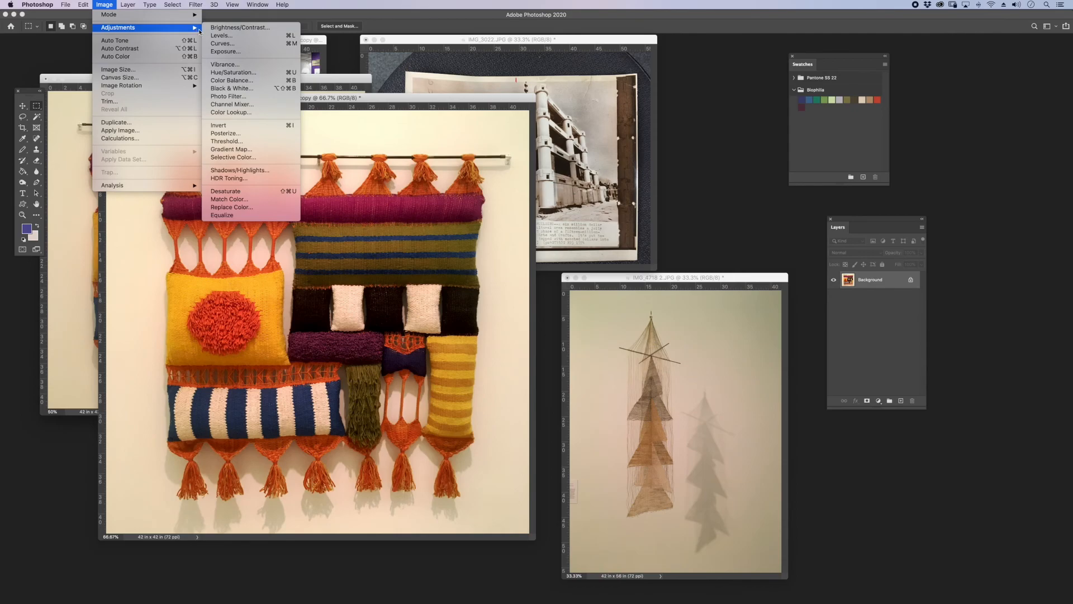
left_click(257, 81)
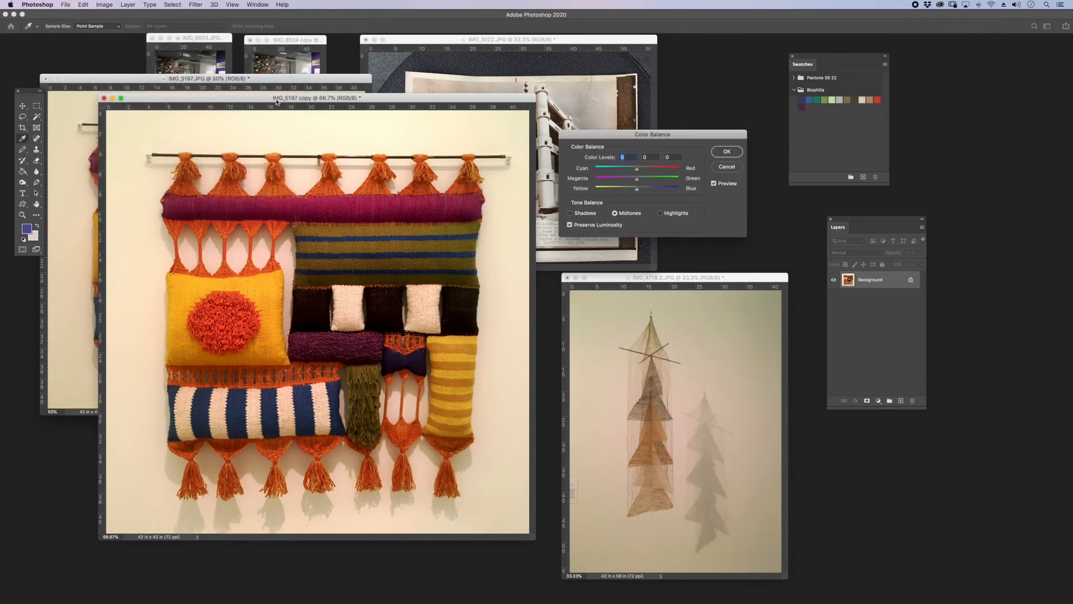
left_click_drag(647, 137, 627, 121)
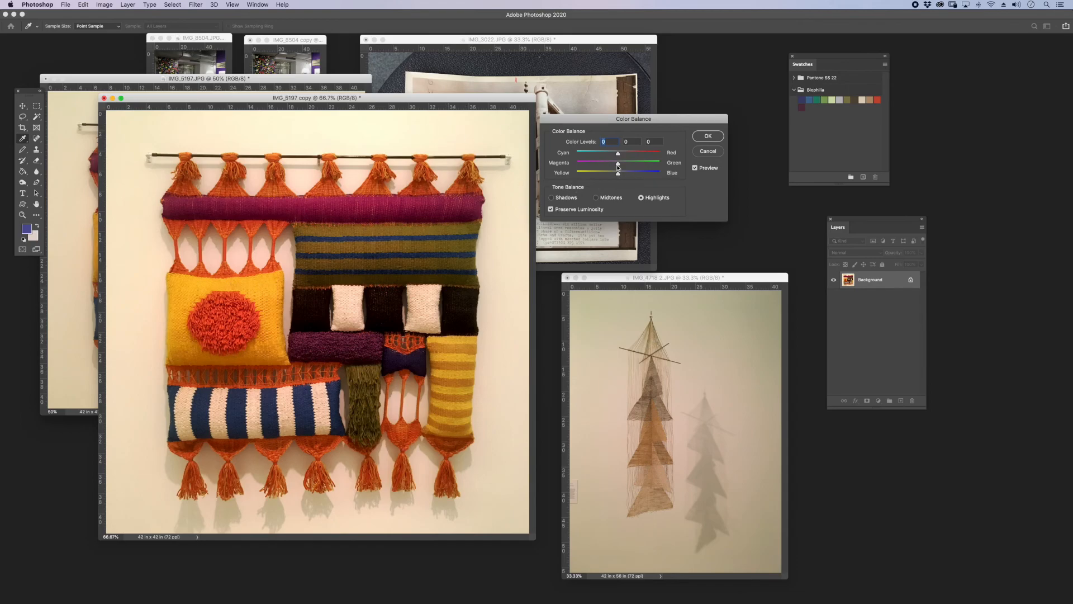
left_click_drag(619, 174, 630, 180)
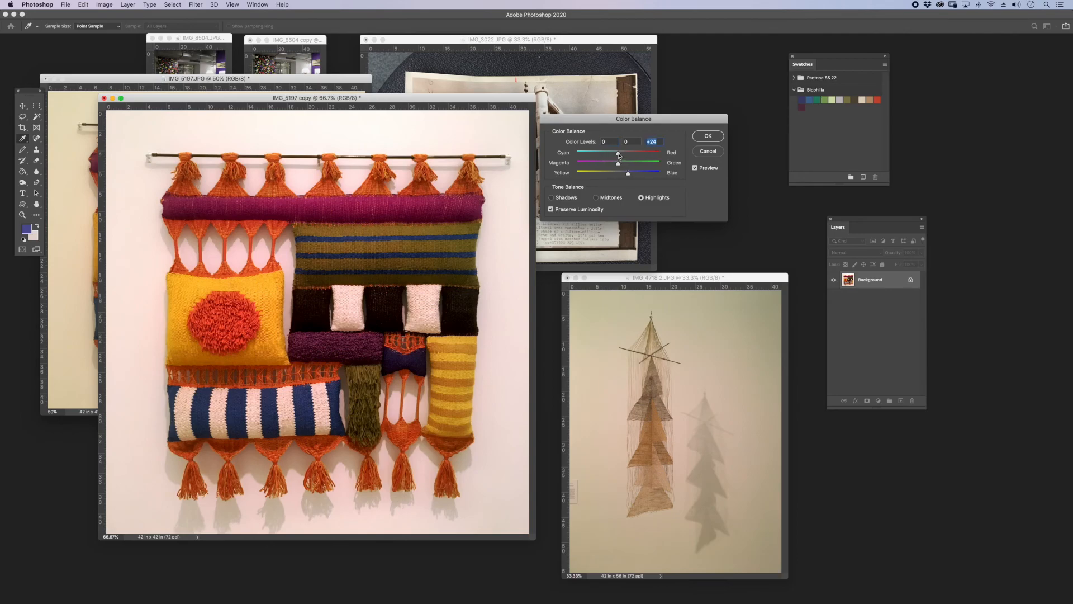
left_click_drag(618, 155, 608, 155)
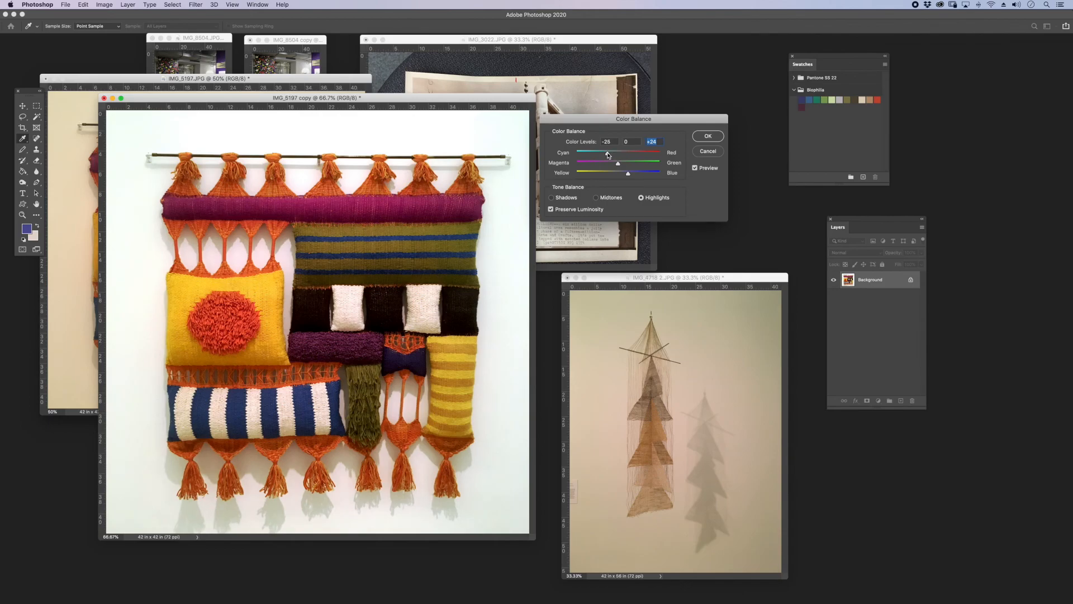
left_click_drag(617, 164, 617, 166)
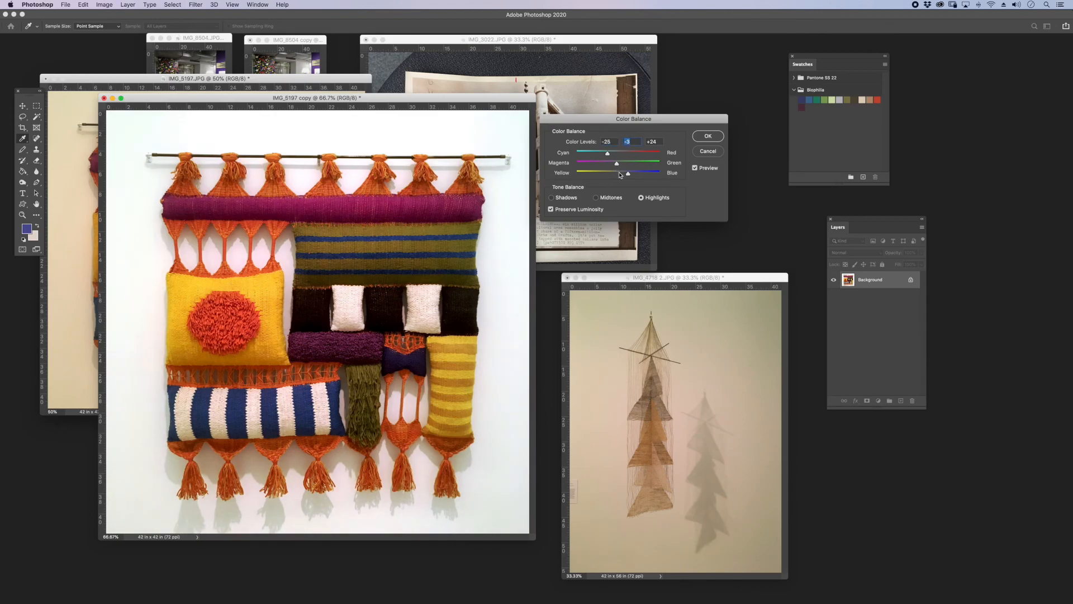
Step: Fine-tune the Color Balance midtones and shadows of the wall hanging copy and apply the adjustment
left_click(597, 198)
left_click_drag(617, 156, 616, 160)
left_click(624, 177)
left_click(617, 164)
left_click(553, 199)
left_click_drag(621, 177, 622, 181)
left_click_drag(614, 179, 616, 165)
left_click_drag(618, 155, 614, 161)
left_click(710, 137)
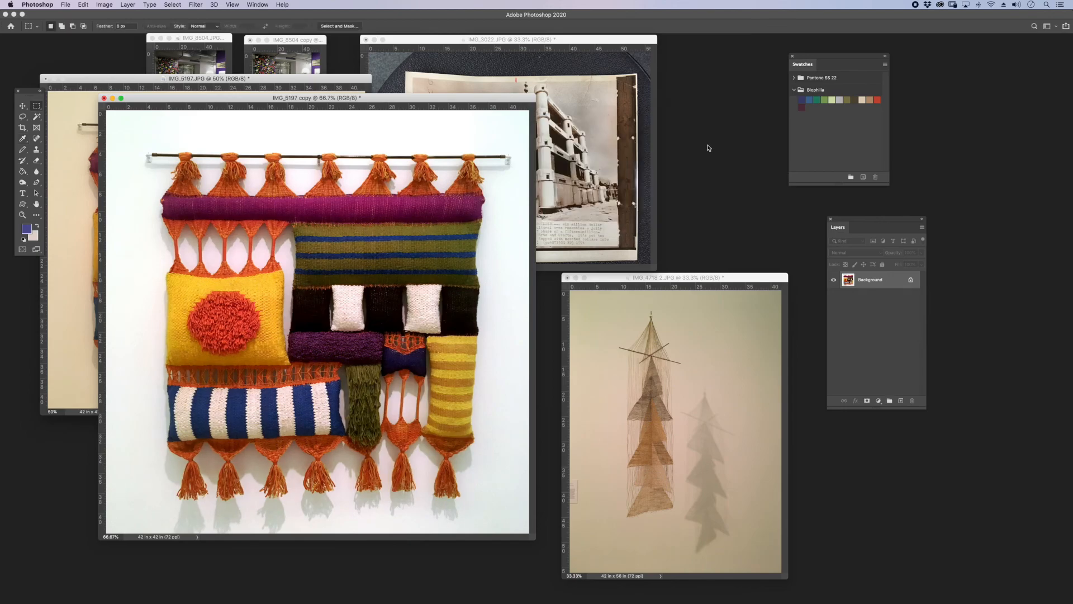
Step: Place guides along the rod, the purple band's lower edge, the panels' lower edge and both sides of the wall hanging
left_click_drag(372, 110, 369, 155)
left_click_drag(393, 108, 293, 441)
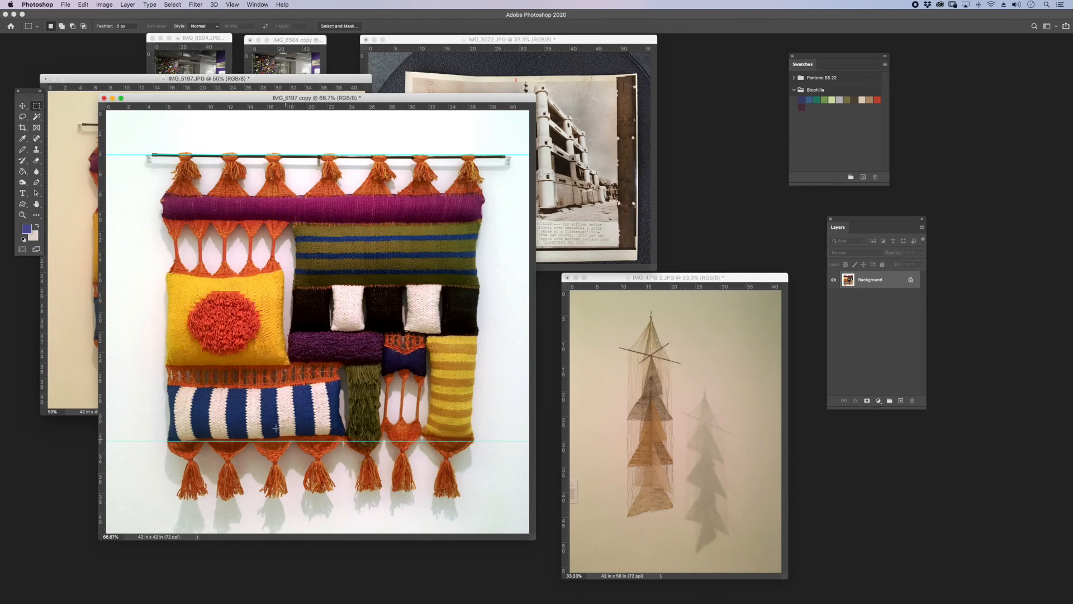
left_click_drag(103, 412, 482, 324)
left_click_drag(467, 106, 472, 221)
Step: Distort the wall hanging image by pulling its two lower corners outward to square the artwork with the guides
left_click_drag(530, 542, 599, 597)
key("ctrl+t")
right_click(335, 340)
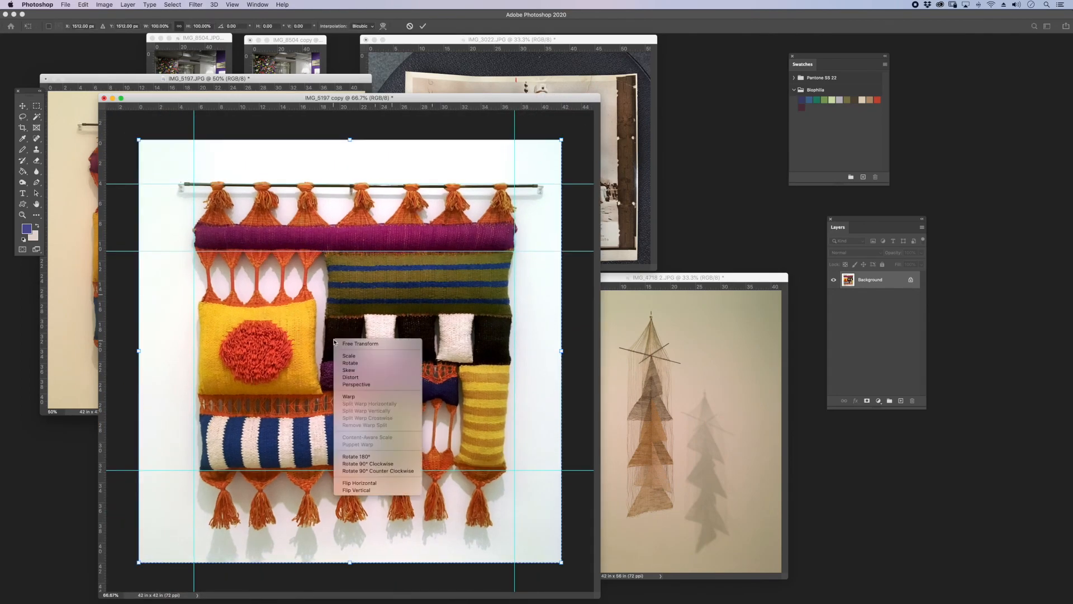
left_click(356, 377)
left_click_drag(139, 562, 129, 562)
left_click_drag(562, 564, 575, 569)
left_click_drag(129, 562, 129, 566)
Step: Hide the guides and crop the copy with a rectangular selection around the hanging, about 40.1 by 39.8 in
left_click_drag(139, 140, 562, 558)
key("Return")
key("super+semicolon")
left_click(109, 4)
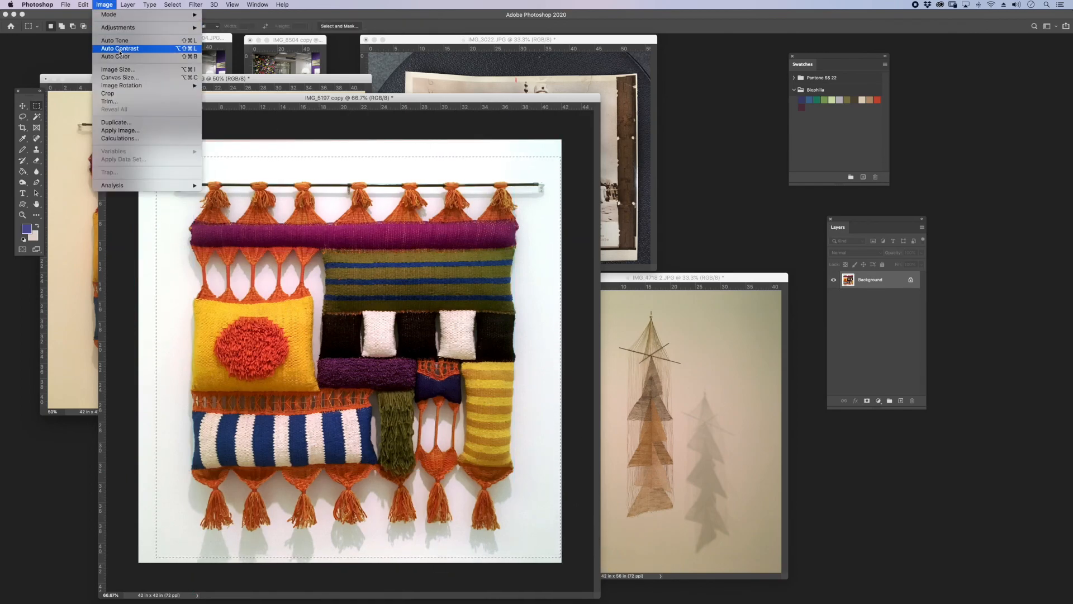
left_click(124, 95)
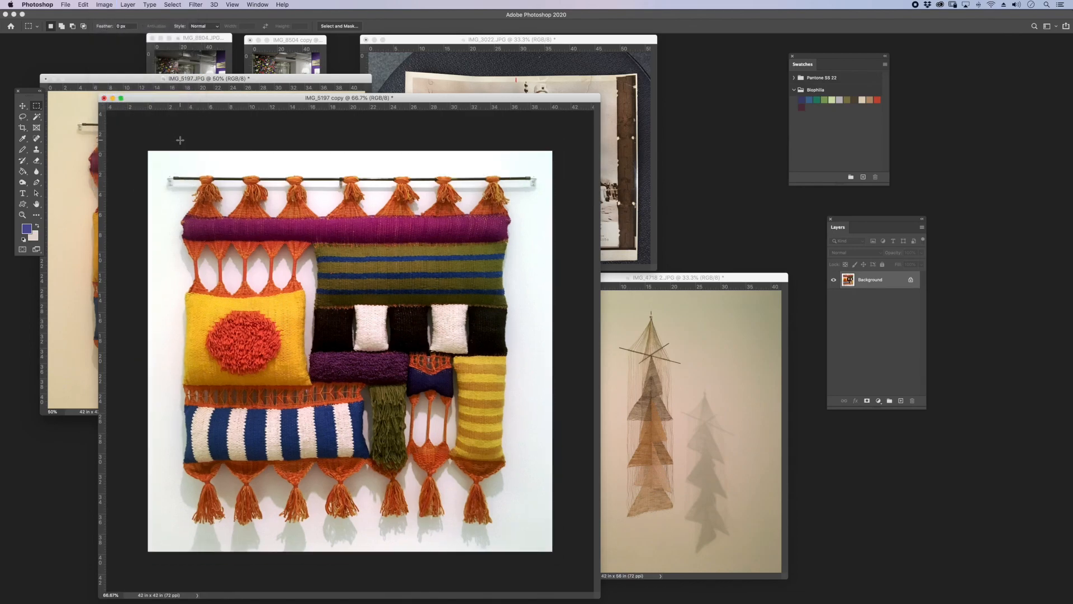
Step: Compare the original wall hanging photo and its corrected copy side by side at 66.7% zoom
left_click_drag(318, 100, 576, 56)
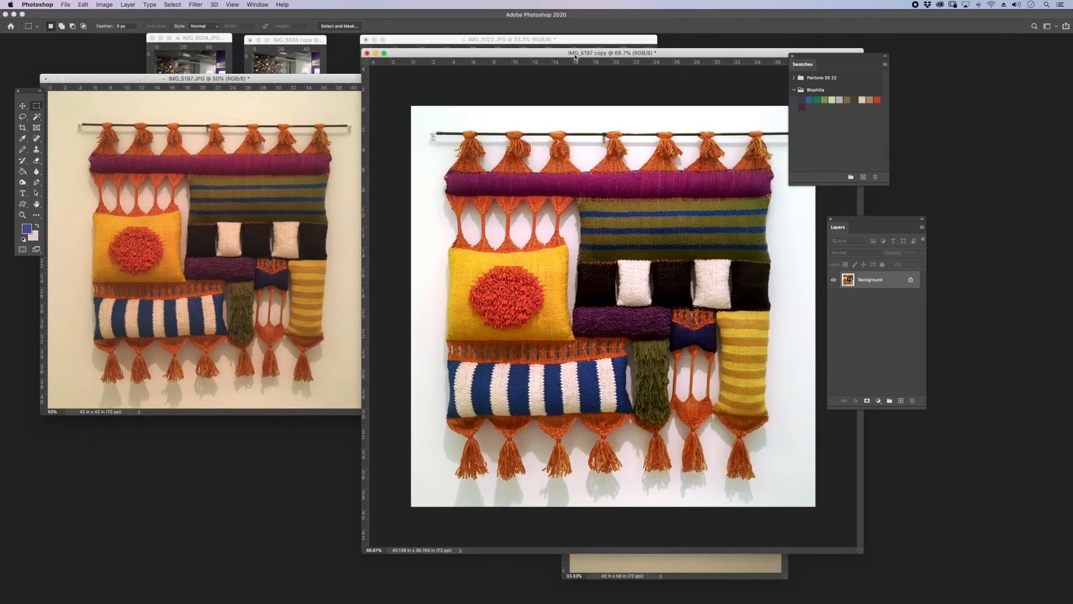
left_click(349, 77)
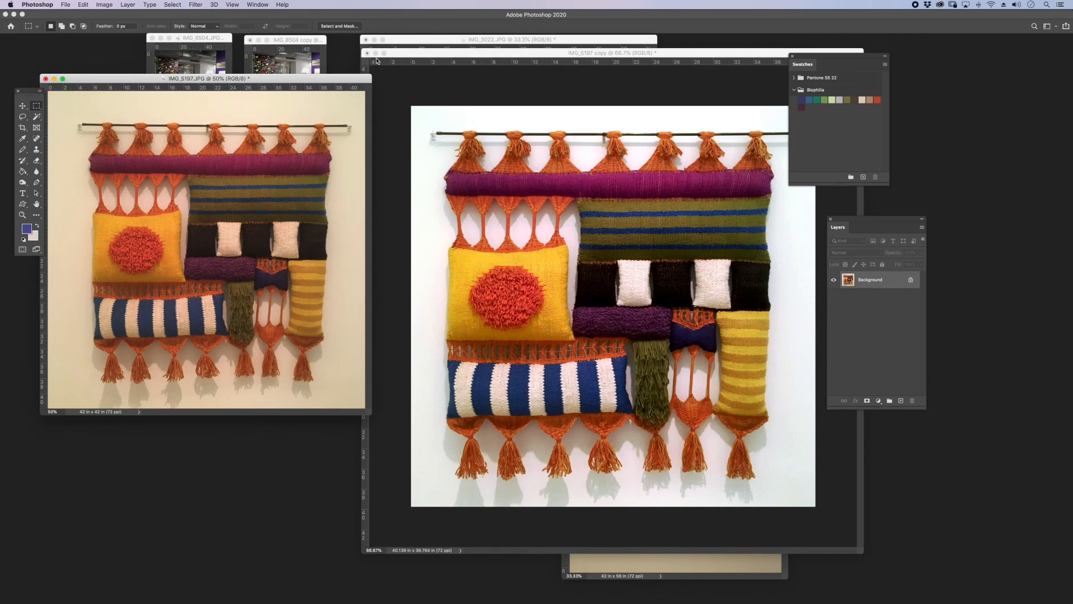
key("super+equal")
left_click_drag(446, 81, 403, 86)
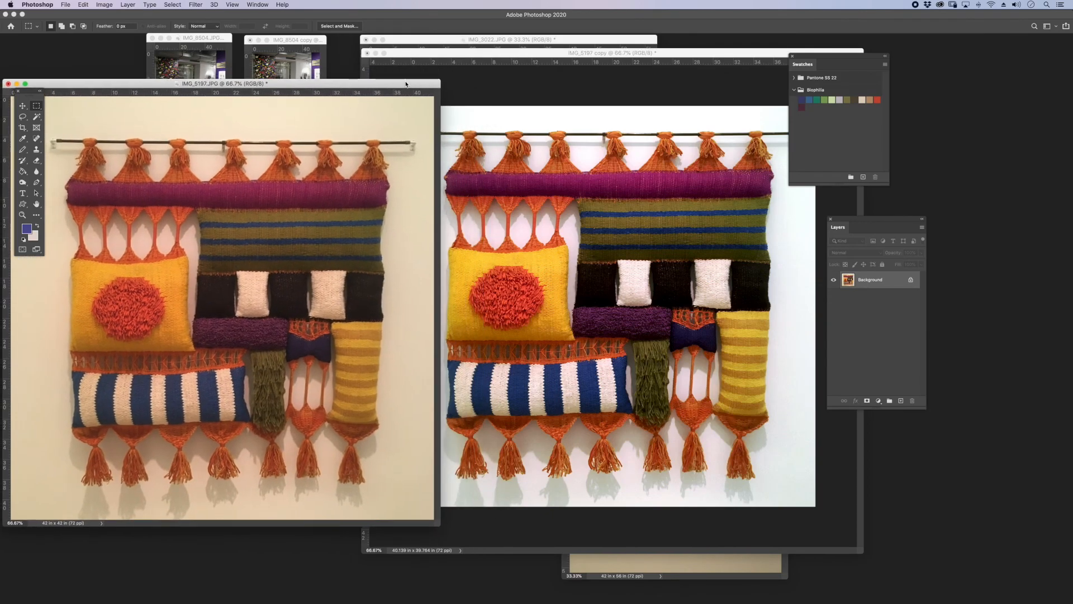
left_click_drag(542, 56, 598, 62)
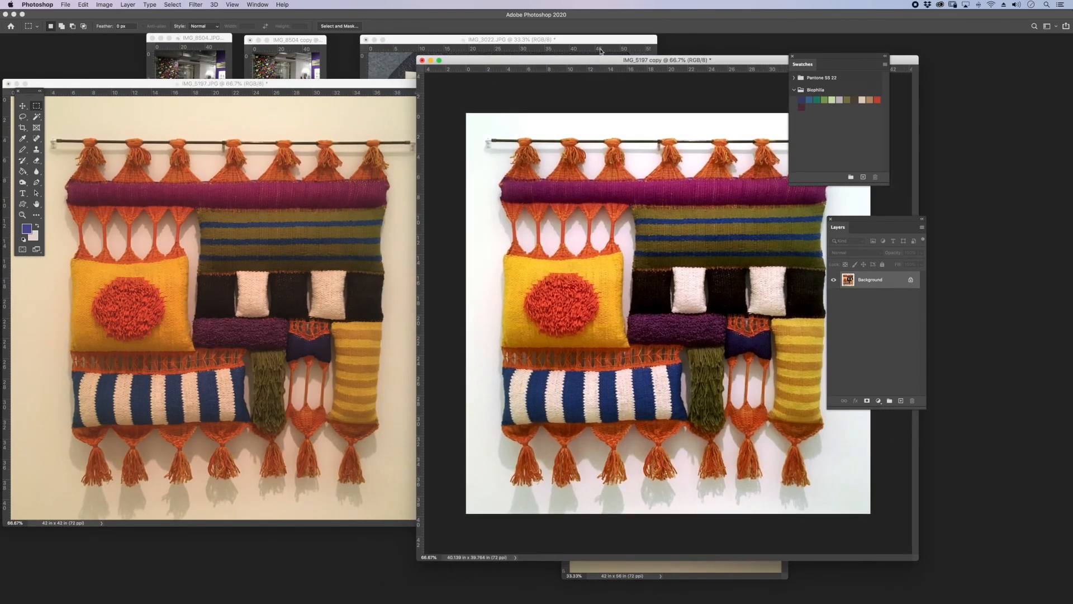
left_click(380, 85)
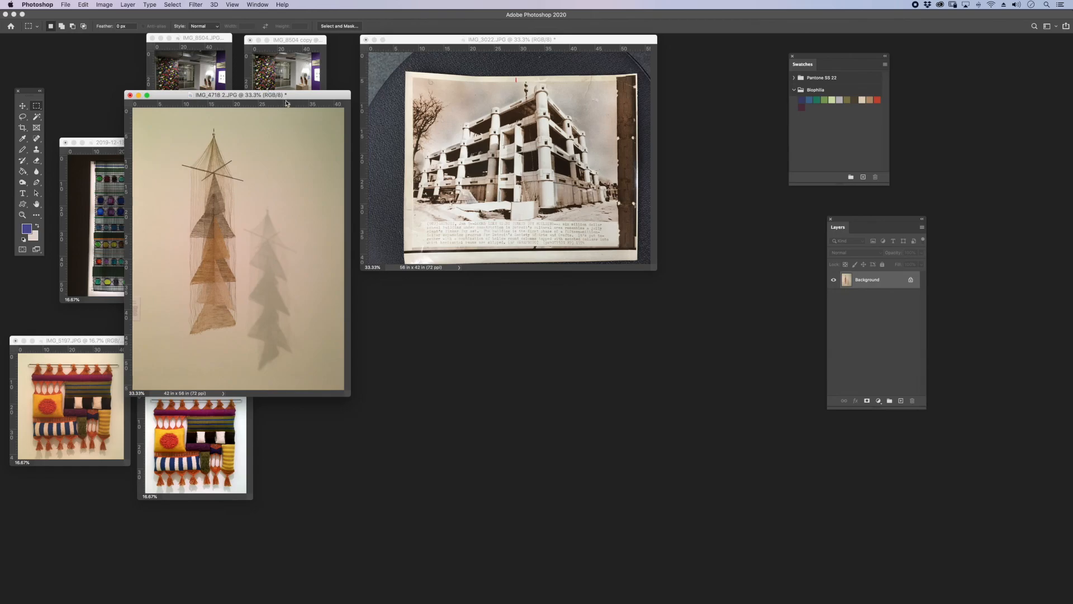
Step: Duplicate the hanging tree sculpture photo as "IMG_4718 2 copy" and enlarge the copy's window beyond the image edges
left_click_drag(299, 97, 255, 73)
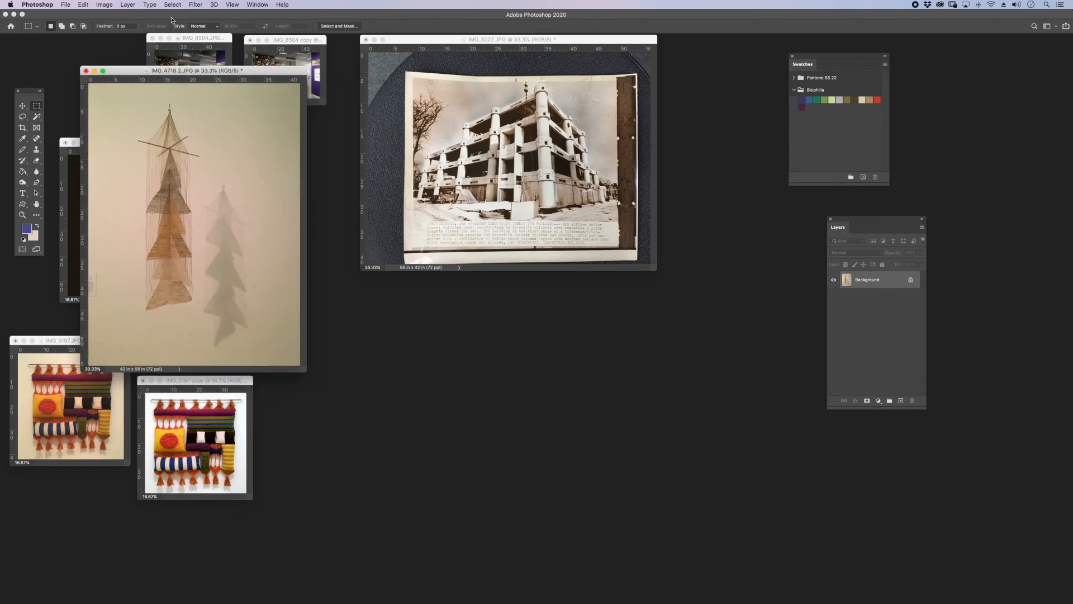
left_click(104, 4)
left_click(146, 124)
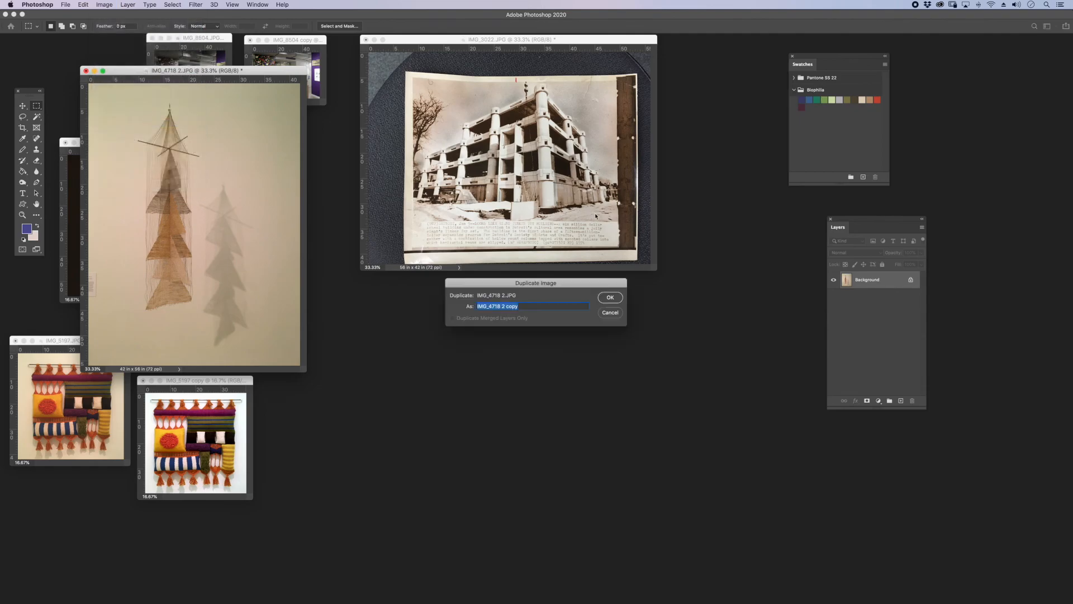
left_click(611, 297)
left_click_drag(336, 41, 553, 121)
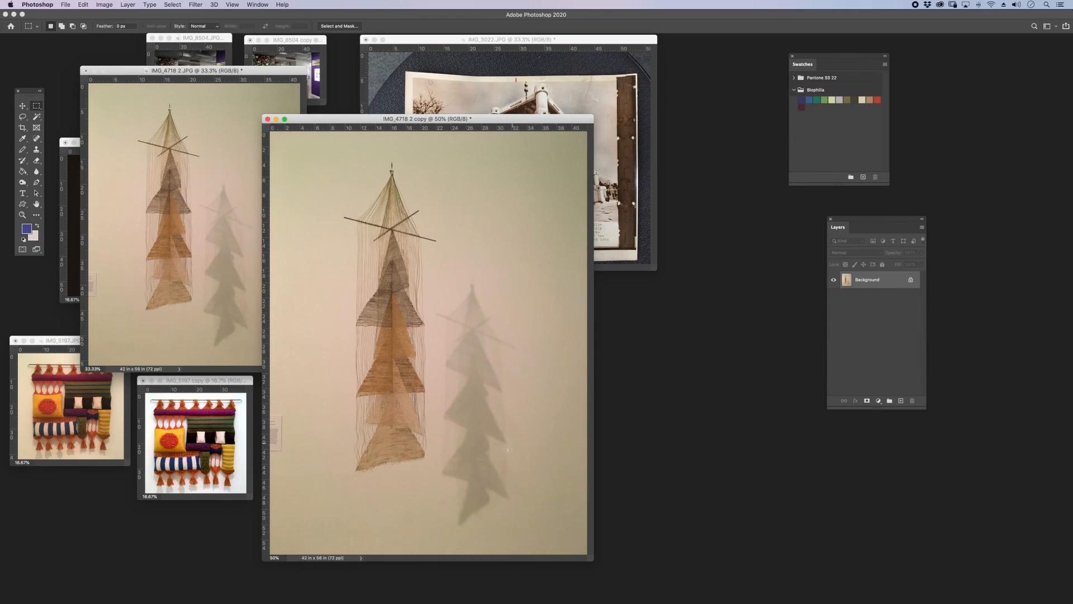
left_click_drag(593, 561, 669, 591)
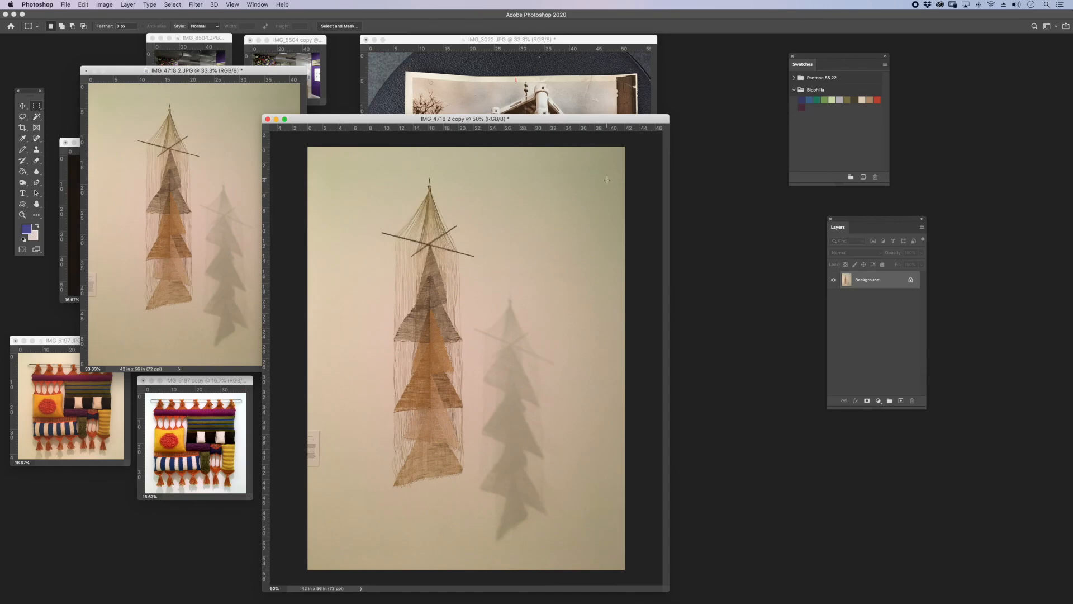
Step: Apply an automatic Curves correction to the duplicate of the hanging tree sculpture photo
left_click(104, 4)
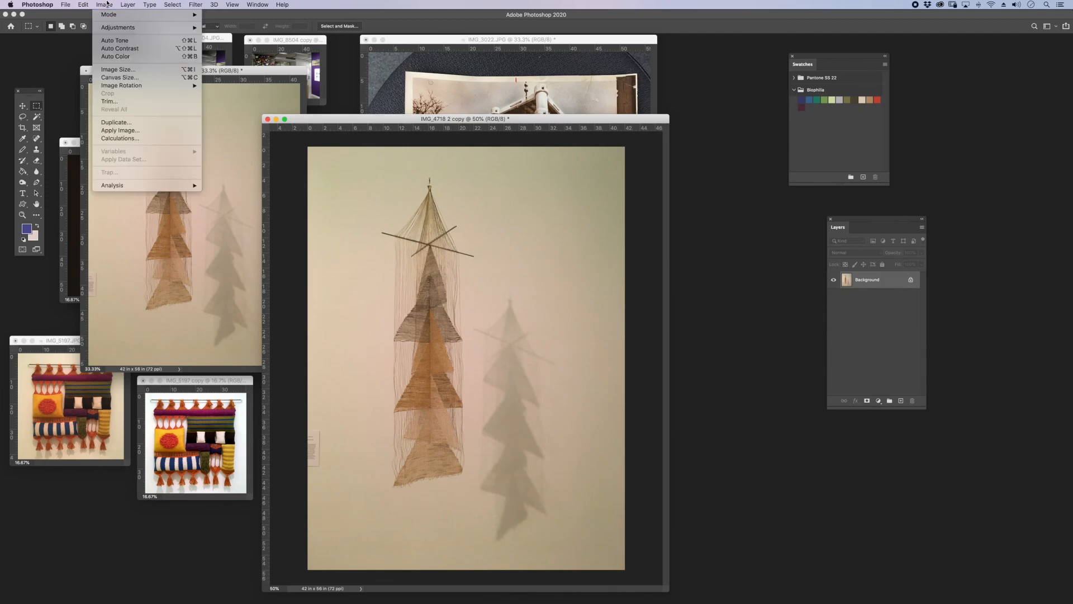
mouse_move(115, 28)
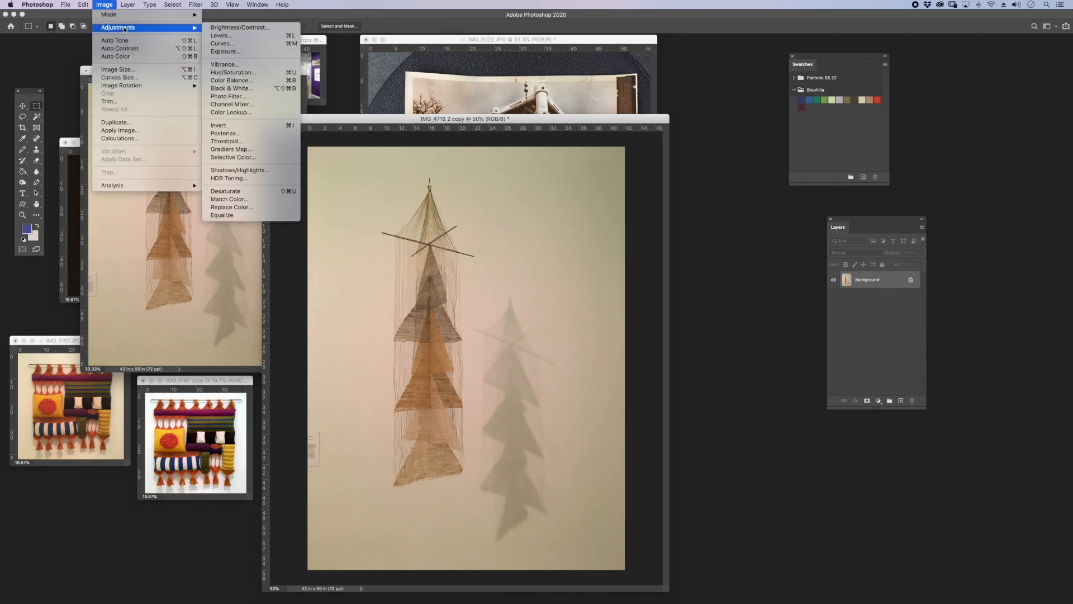
left_click(223, 44)
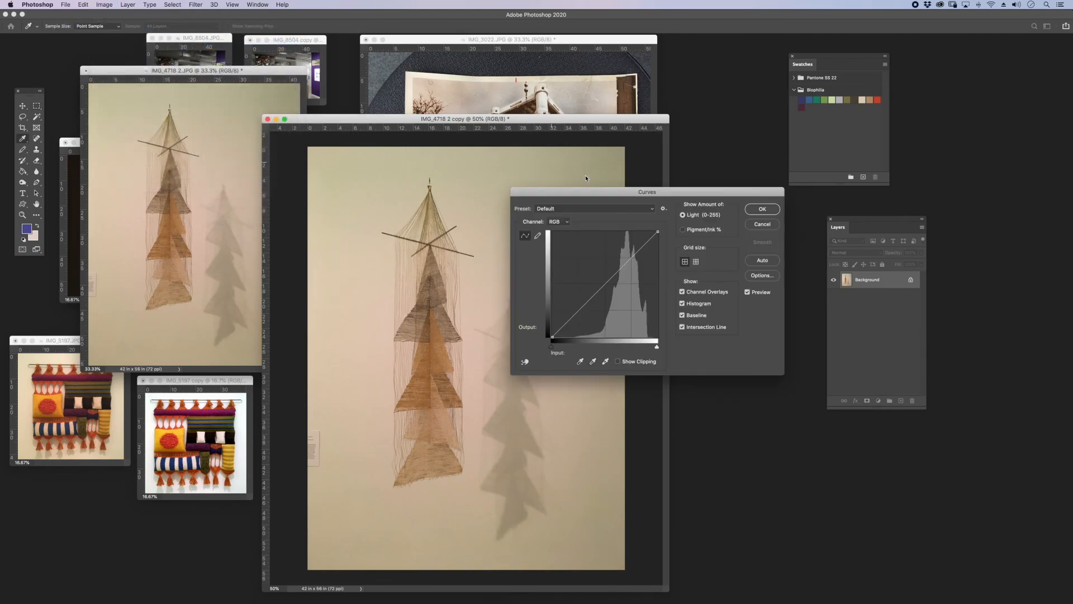
left_click(762, 260)
left_click(761, 210)
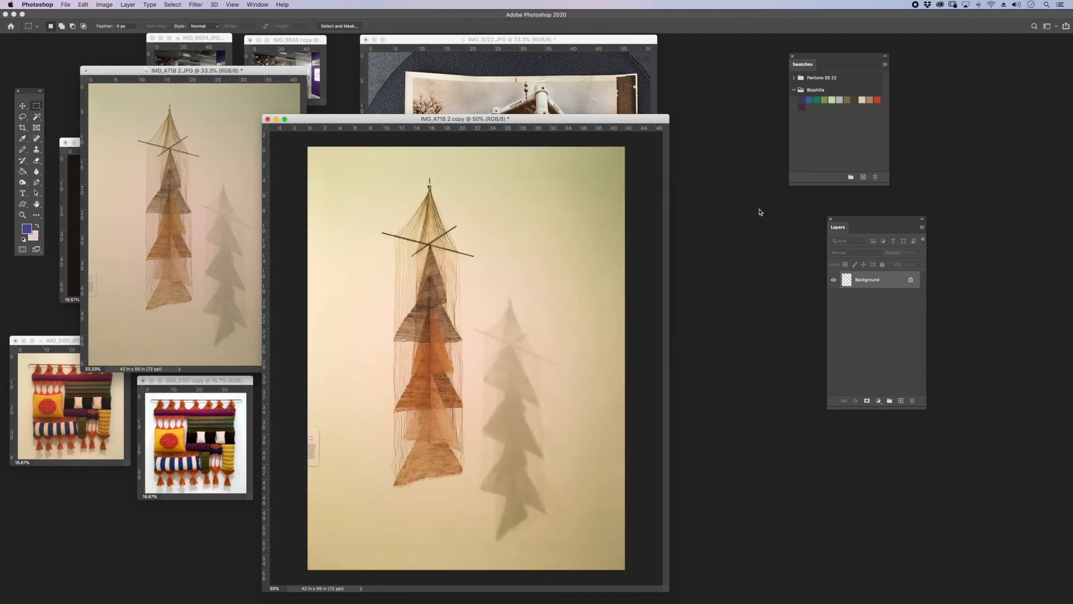
Step: Apply an automatic Levels correction to the tree sculpture copy
left_click(107, 4)
mouse_move(145, 28)
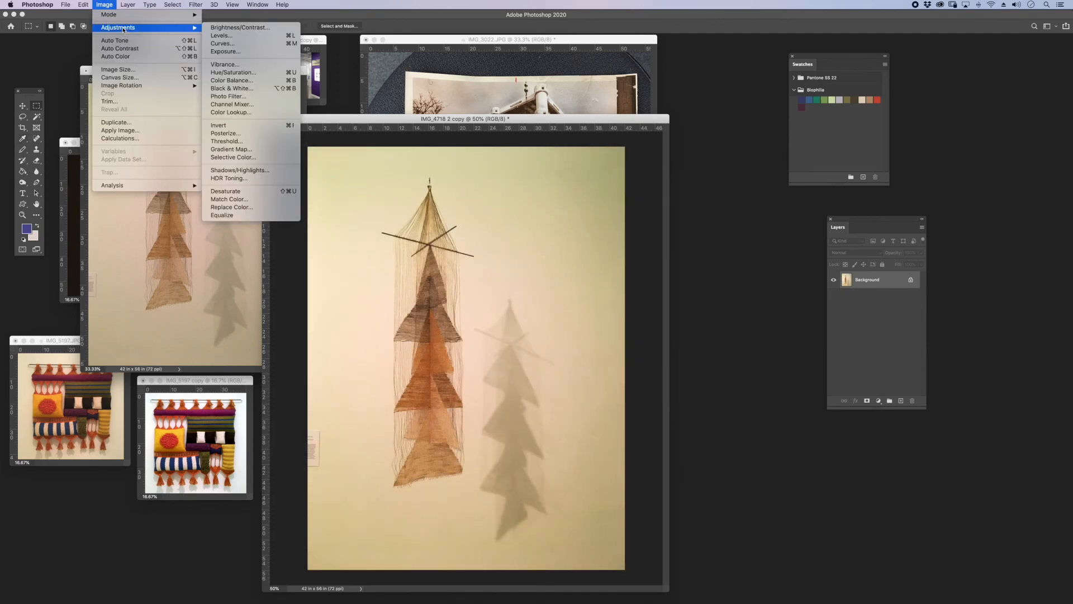
left_click(217, 35)
left_click_drag(645, 51, 725, 213)
left_click(788, 261)
left_click(788, 227)
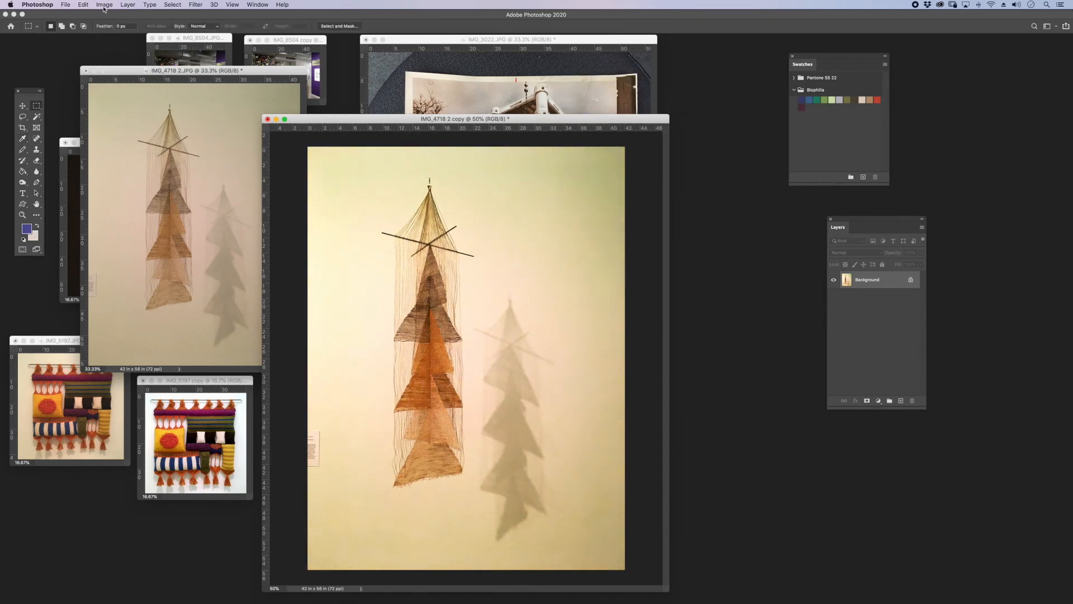
Step: Use Color Balance on the sculpture copy to shift the highlights from yellow towards blue and neutralise the wall's cast
left_click(104, 4)
mouse_move(112, 31)
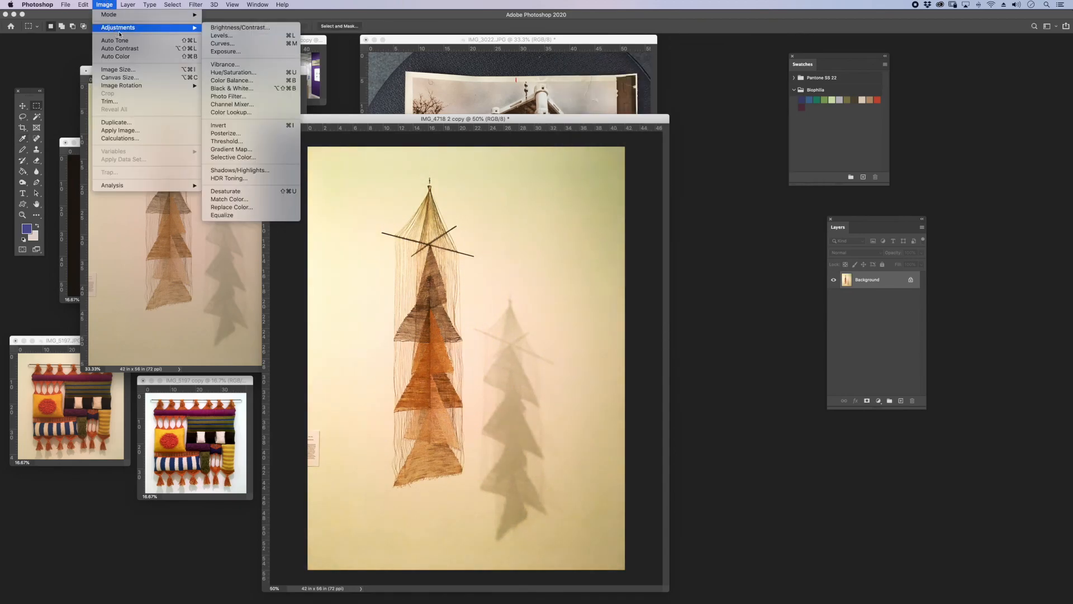
left_click(251, 85)
left_click_drag(656, 119, 712, 257)
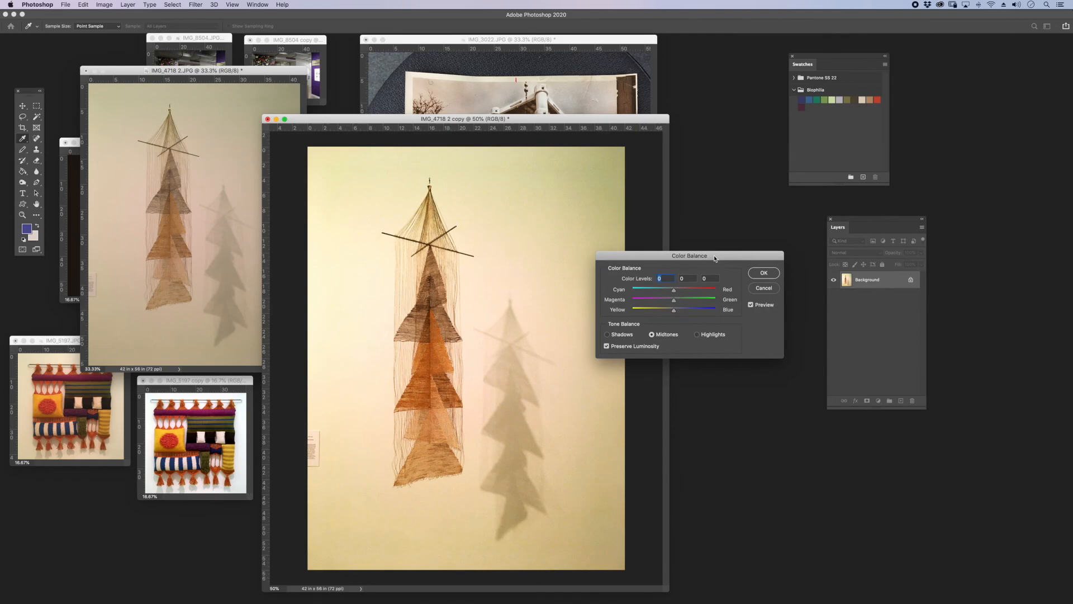
left_click(696, 335)
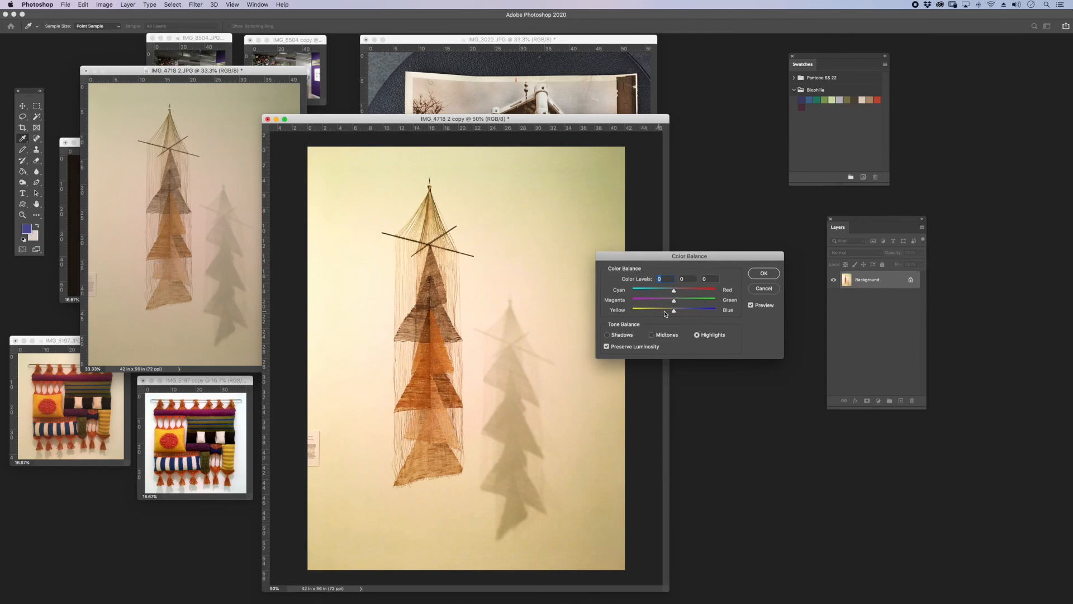
left_click_drag(675, 313, 694, 313)
left_click_drag(673, 290, 670, 292)
left_click_drag(673, 302, 676, 303)
Step: Fine-tune the midtones, shift the shadows to -12 towards cyan, -10 towards magenta and towards blue, and apply Color Balance
left_click_drag(674, 311, 679, 312)
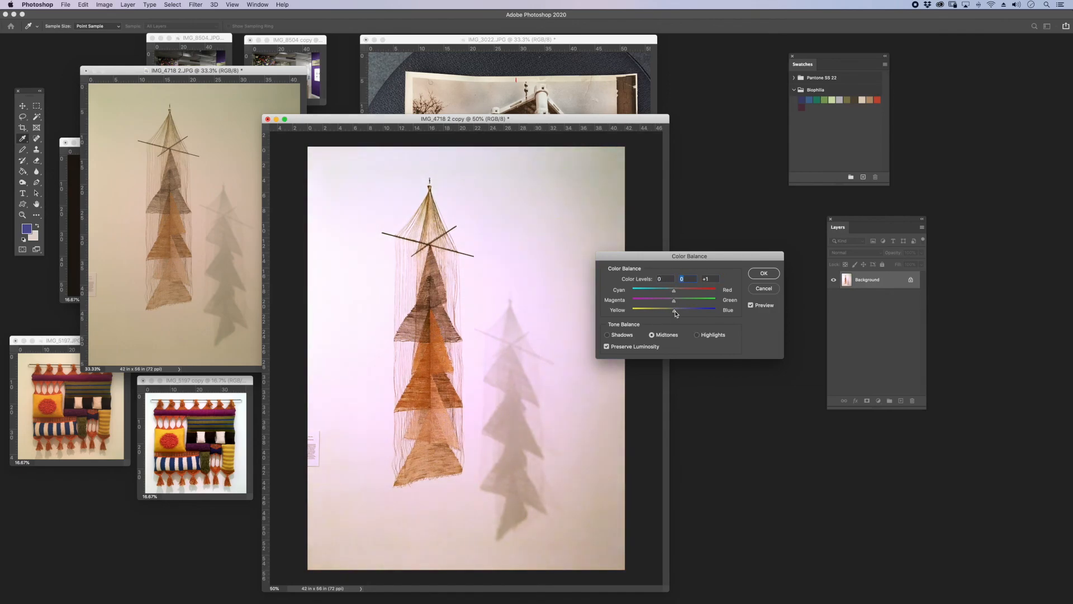
left_click_drag(674, 291, 669, 293)
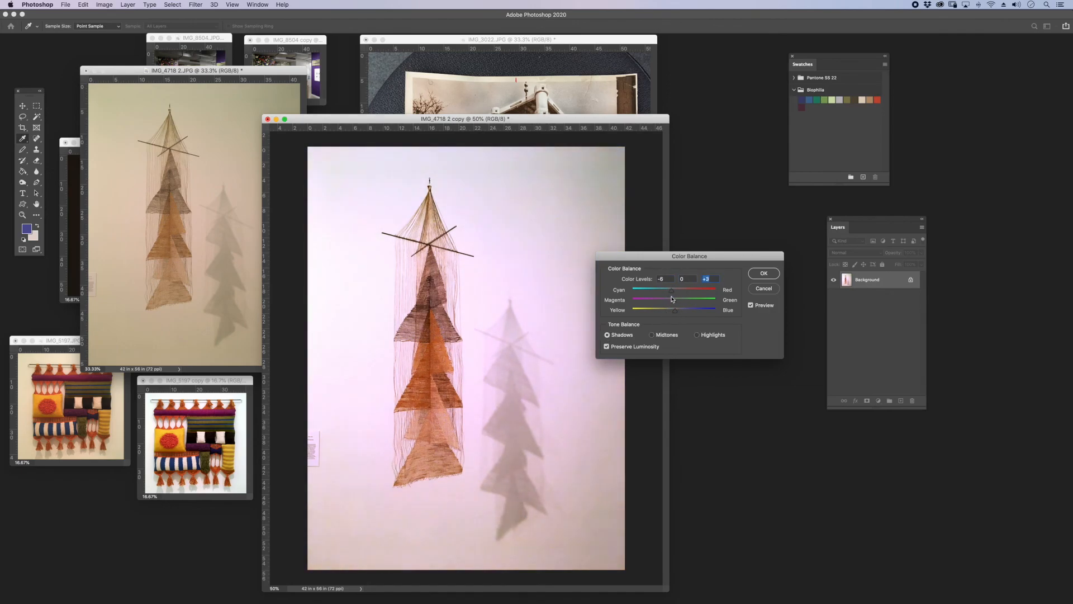
left_click_drag(672, 296, 679, 314)
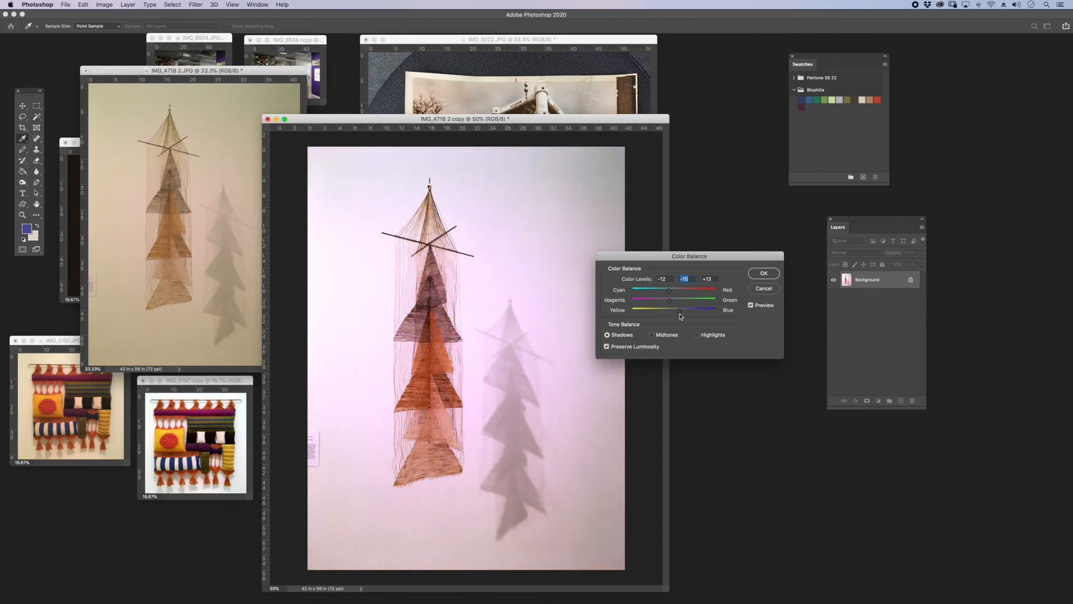
left_click(764, 273)
Step: Paint out the wall label at the left edge of the sculpture copy with the Spot Healing Brush
left_click(36, 140)
left_click_drag(37, 140, 66, 137)
mouse_move(290, 418)
left_mouse_down()
mouse_move(293, 393)
mouse_move(293, 429)
mouse_move(302, 380)
mouse_move(298, 433)
mouse_move(300, 422)
mouse_move(314, 528)
left_mouse_up()
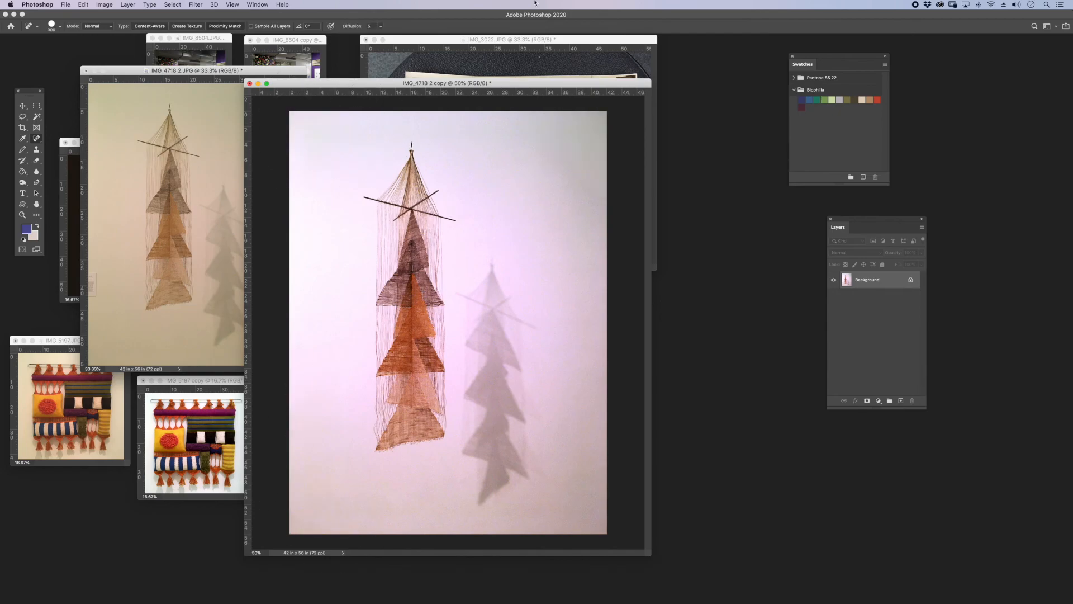
Step: Compare the original tree sculpture photo and its corrected copy side by side at matching zoom
key("super+minus")
left_click_drag(394, 94, 612, 105)
left_click_drag(306, 67, 439, 103)
key("super+plus")
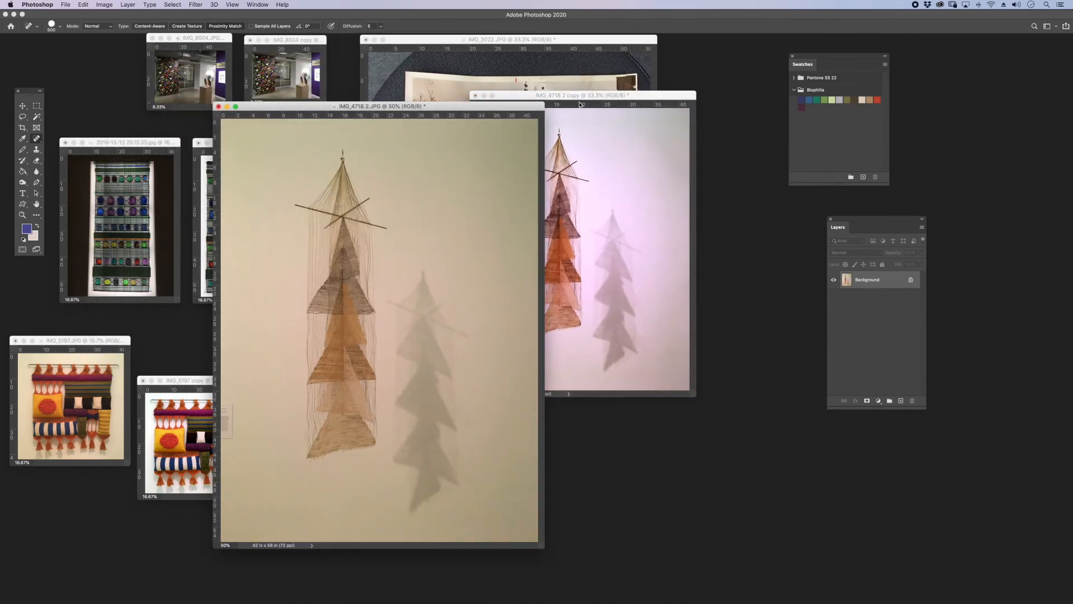
left_click(635, 101)
key("super+plus")
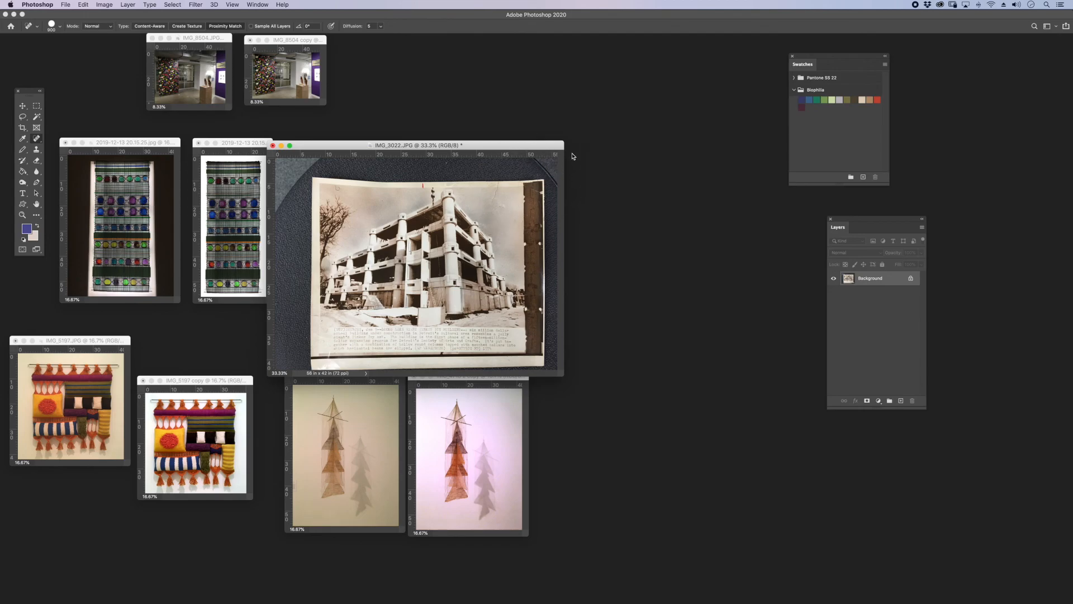
Step: Place guides along the edges of the printed building picture in IMG_3022 and enlarge the window beyond the image edges
key("super+plus")
key("super+plus")
key("super+plus")
left_click_drag(629, 190, 502, 126)
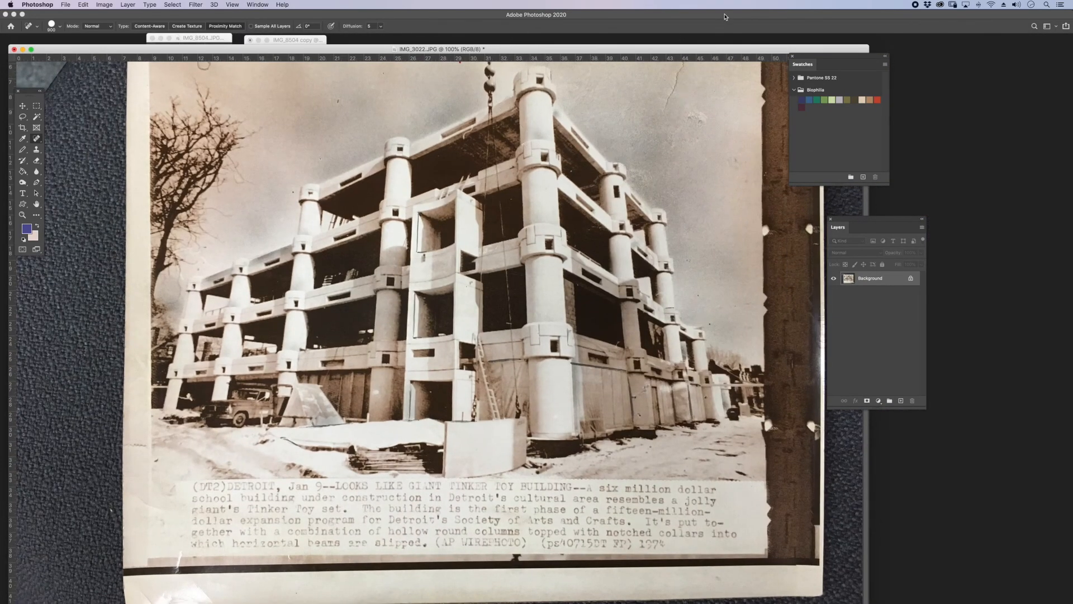
key("super+minus")
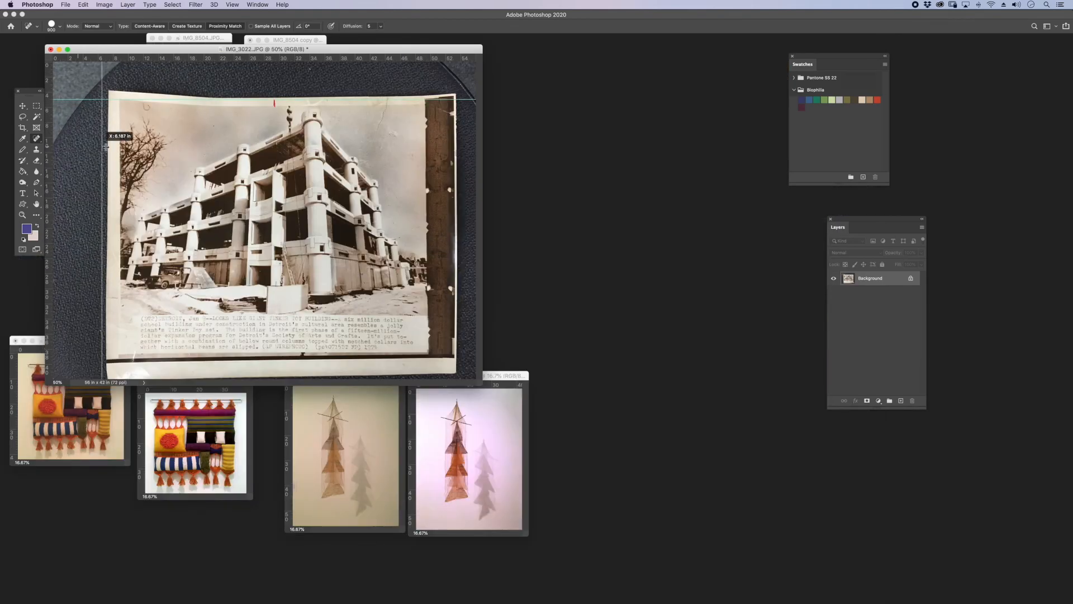
left_click_drag(50, 92, 426, 89)
left_click_drag(380, 58, 354, 318)
left_click_drag(480, 384, 737, 587)
Step: Transform the building photo with Distort, pulling its two lower corners slightly down and outward
key("super+t")
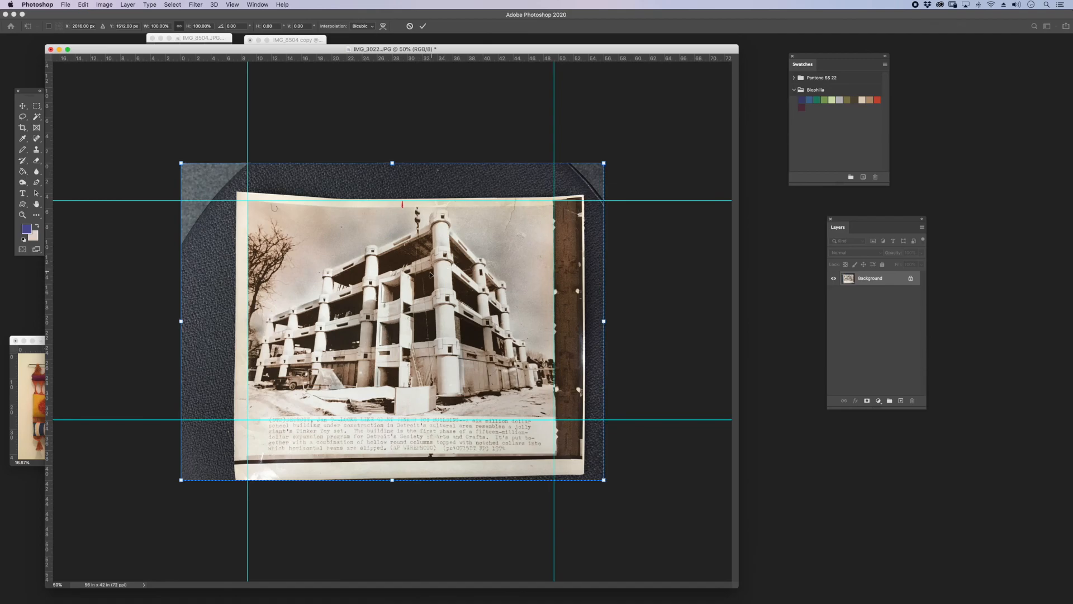
right_click(428, 278)
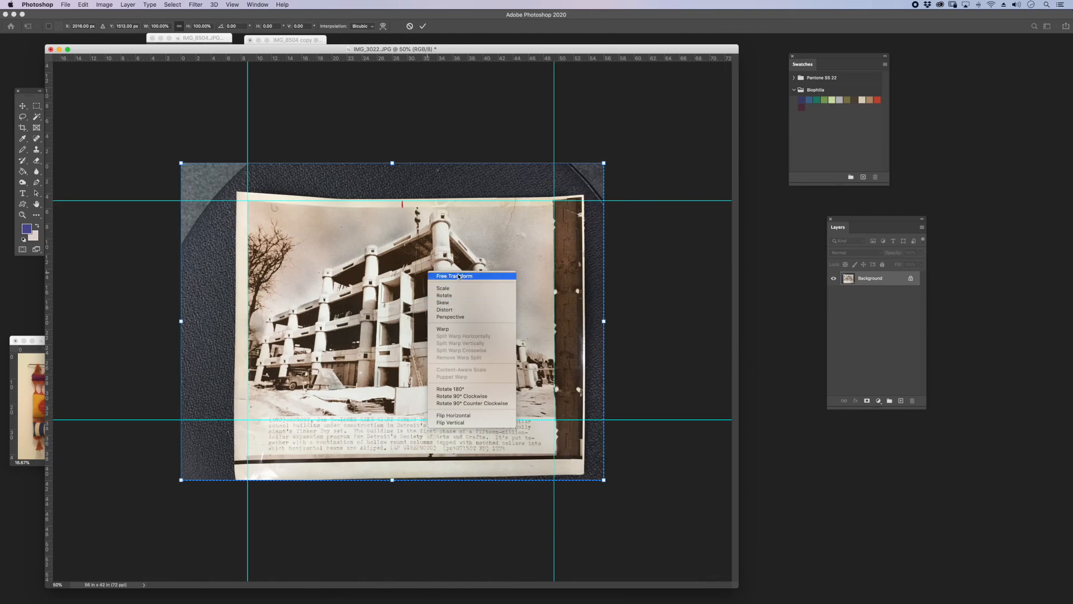
left_click(446, 306)
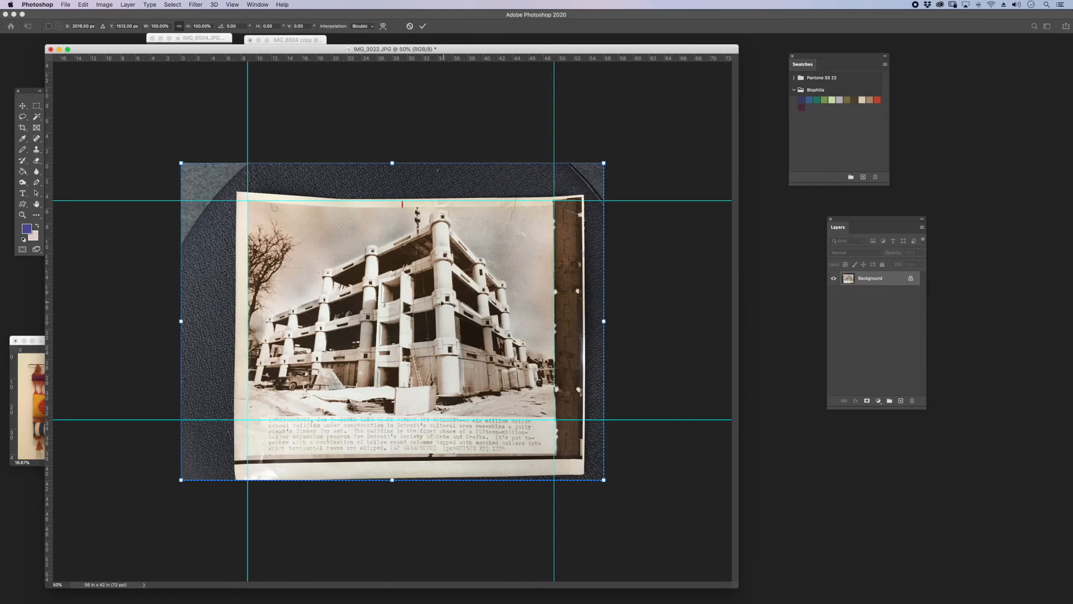
left_click_drag(181, 480, 179, 485)
left_click_drag(603, 480, 606, 485)
Step: Warp the print's upper edge upward and lower edge downward, pull the lower-right corner inward, and add a guide along the lower border
right_click(388, 241)
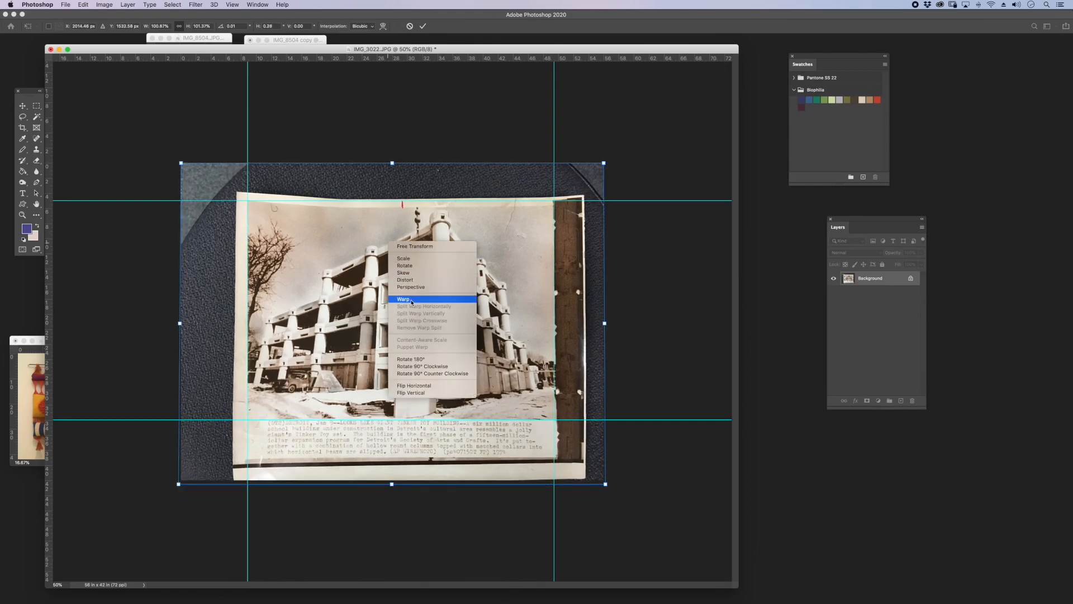
left_click(412, 303)
left_click_drag(401, 173, 402, 161)
left_click_drag(388, 457, 387, 463)
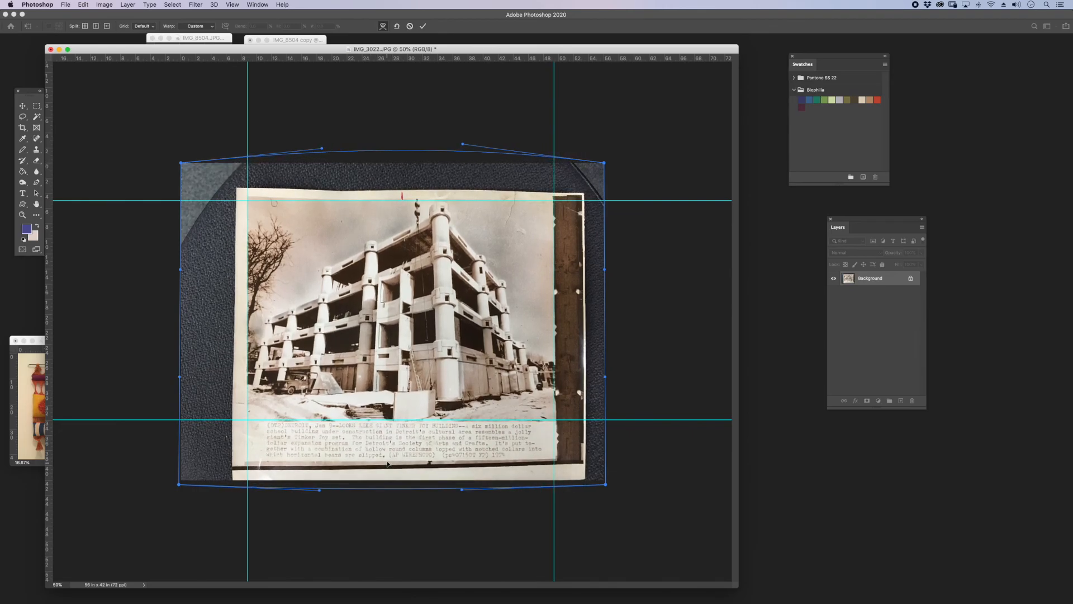
left_click_drag(606, 485, 599, 485)
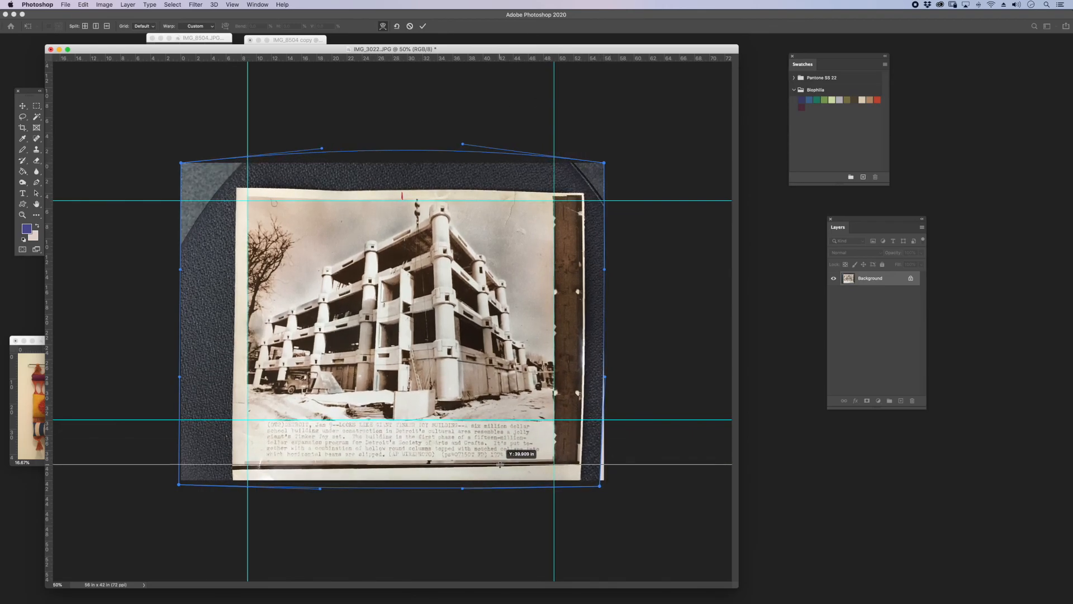
left_click_drag(499, 465, 500, 464)
Step: Adjust the lower-left and upper-left corners to square the print with the guides and apply the transformation
right_click(231, 447)
left_click(251, 471)
left_click_drag(179, 488, 181, 481)
right_click(265, 222)
left_click(283, 281)
left_click_drag(183, 165, 180, 171)
key("Return")
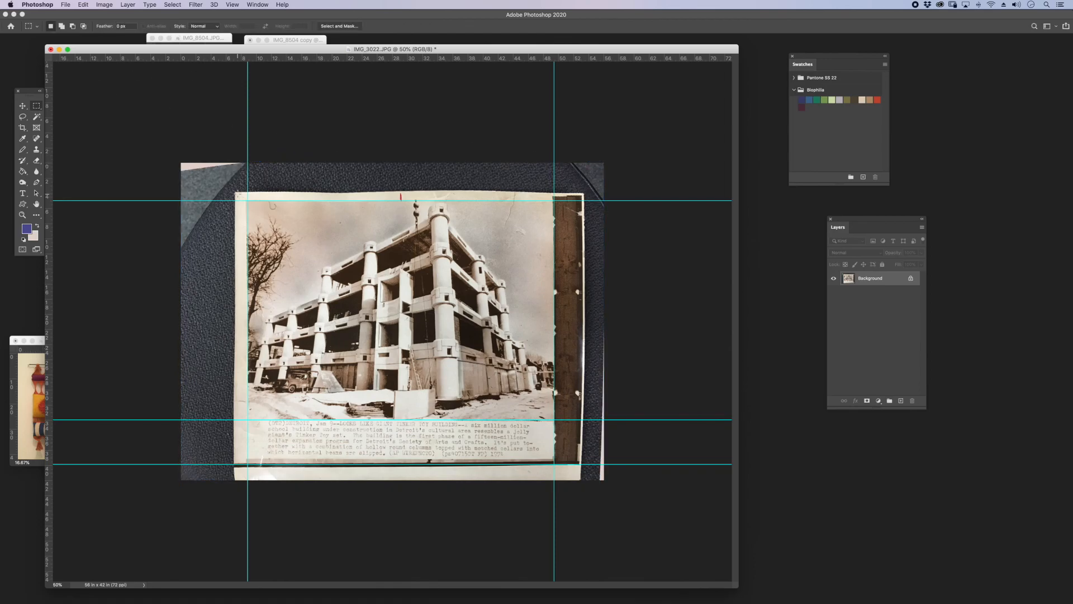
Step: Crop the building photo to the print with a rectangular selection of about 45.7 by 35.9 in
left_click_drag(241, 195, 583, 463)
left_click(104, 5)
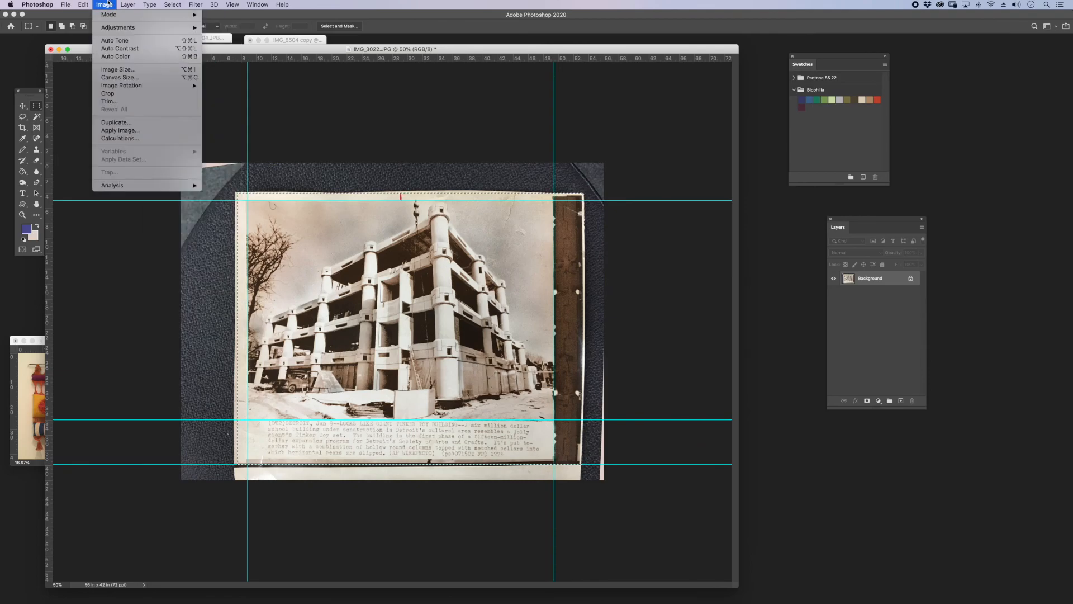
left_click(123, 94)
left_click(155, 47)
left_click_drag(154, 46, 160, 39)
left_click_drag(140, 49, 170, 81)
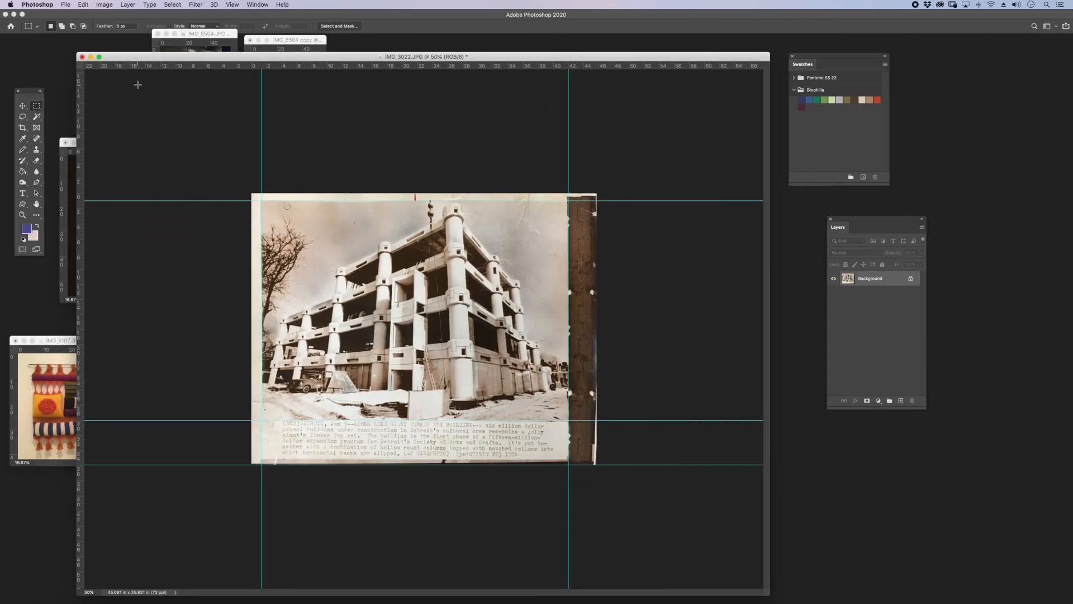
Step: Apply automatic Levels to the cropped building photo and fine-tune the input levels
left_click(104, 4)
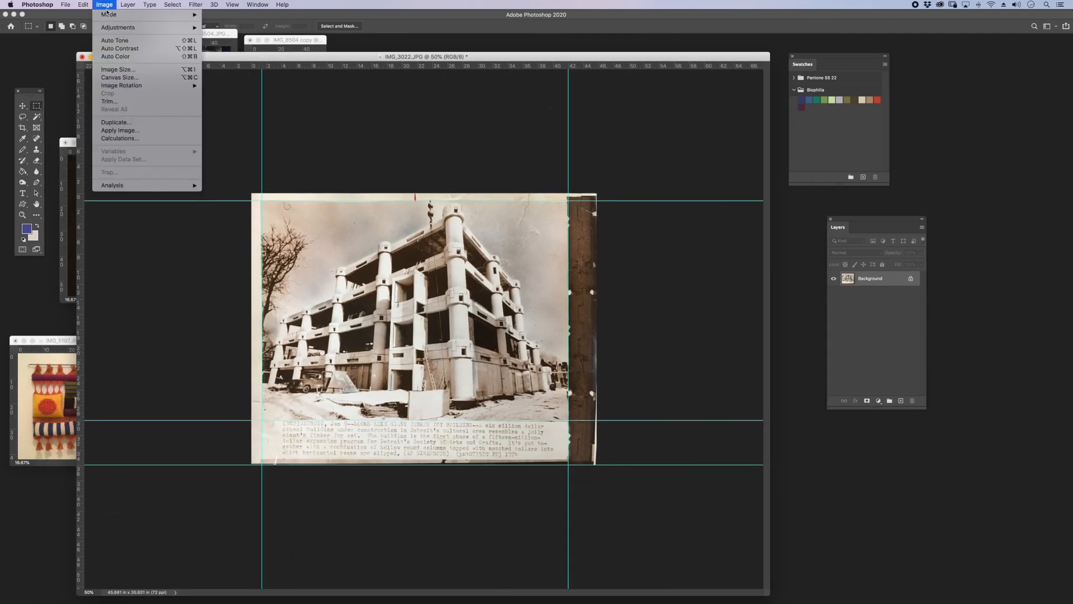
mouse_move(114, 29)
left_click(210, 35)
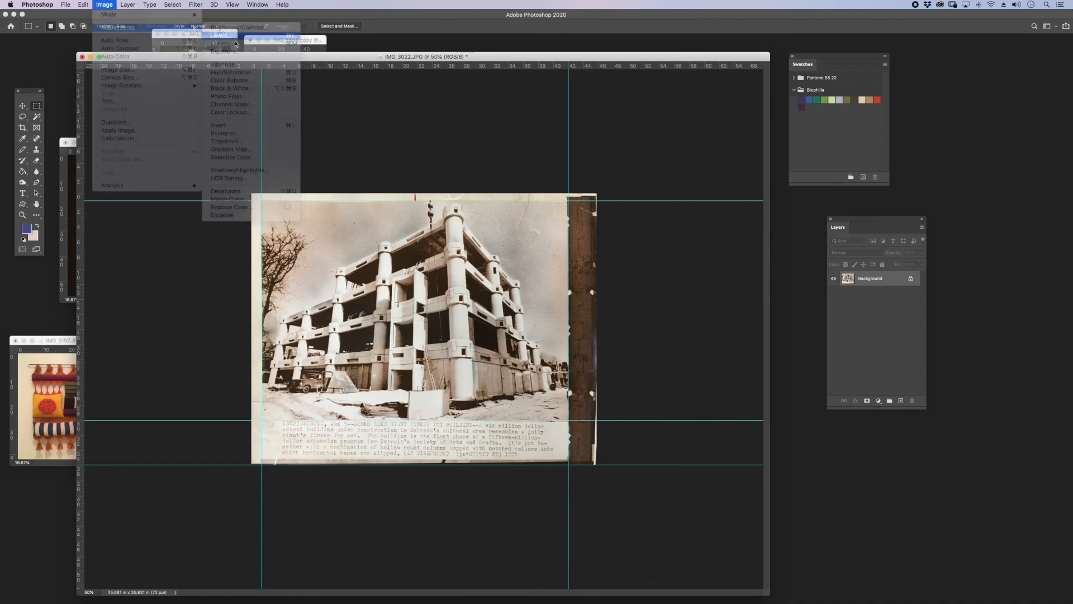
left_click(788, 261)
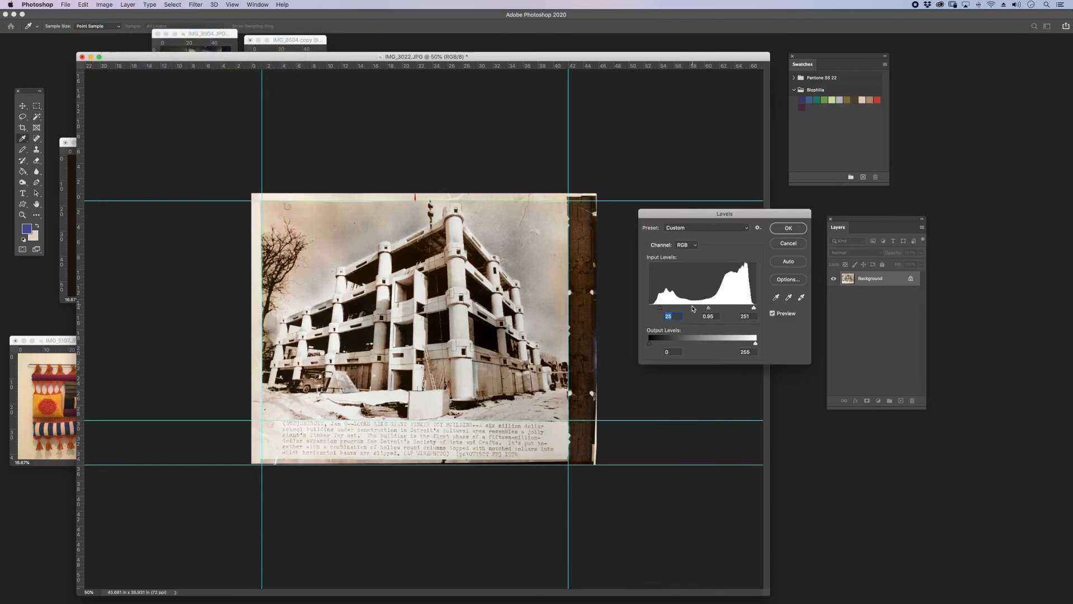
left_click_drag(658, 308, 708, 308)
key("Return")
key("m")
Step: Apply an automatic Curves correction to the cropped building photo
left_click(104, 5)
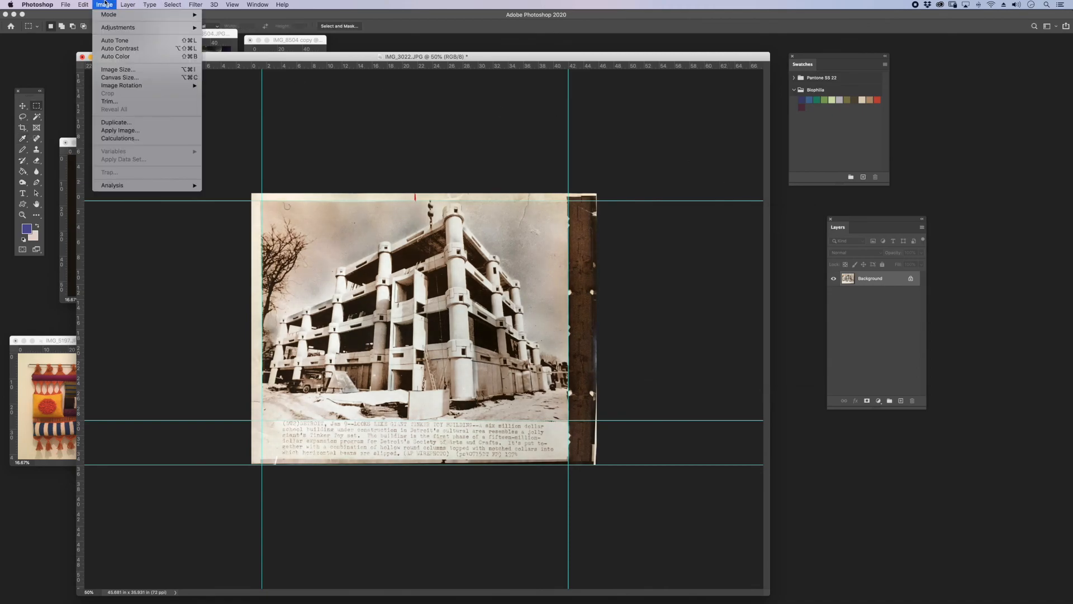
mouse_move(135, 28)
left_click(235, 45)
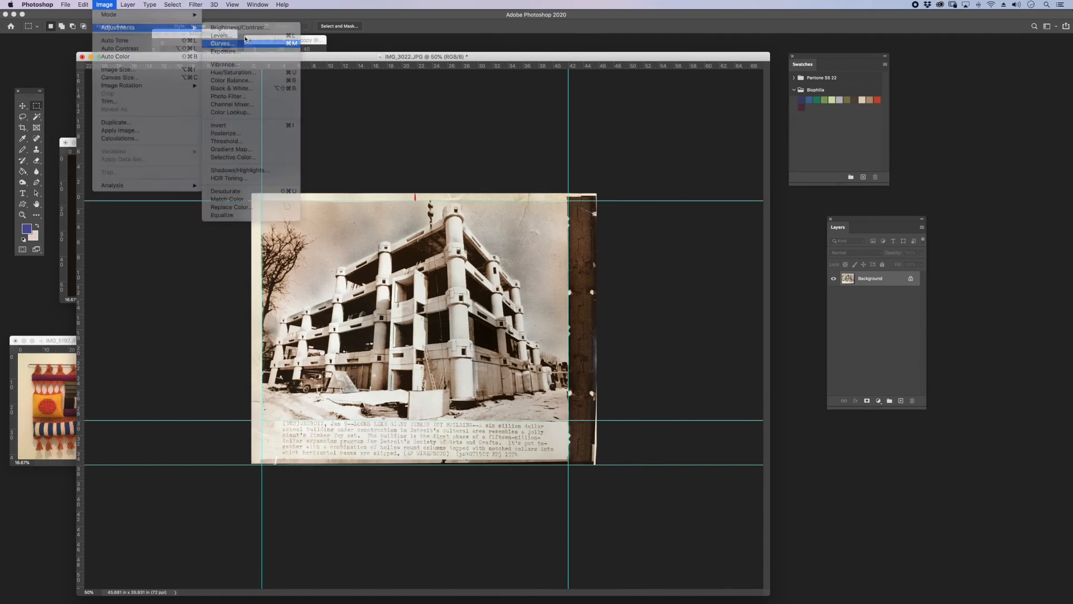
left_click(755, 261)
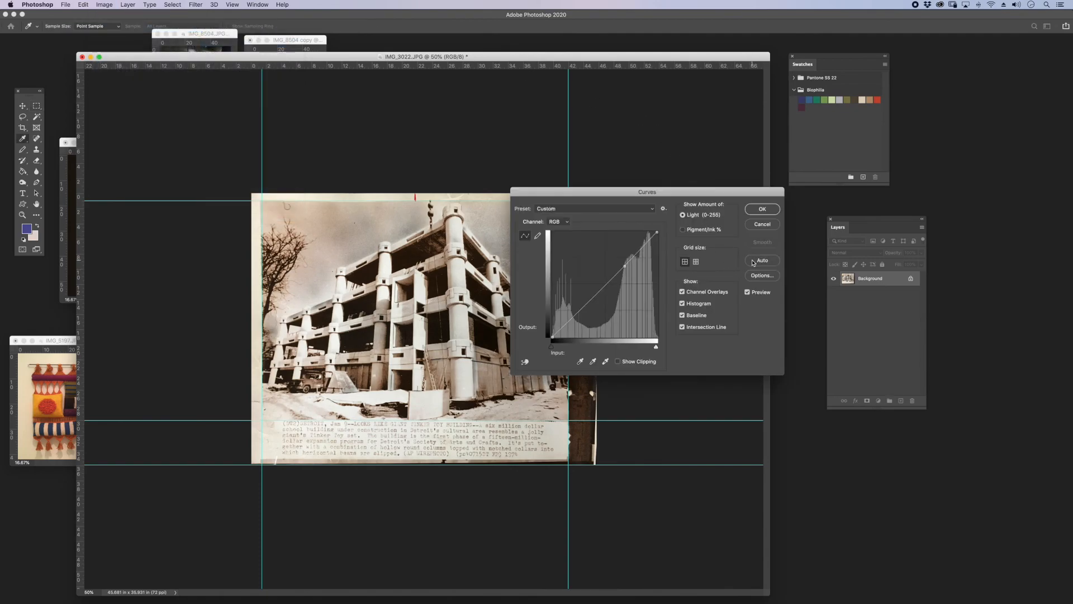
left_click_drag(658, 194, 743, 83)
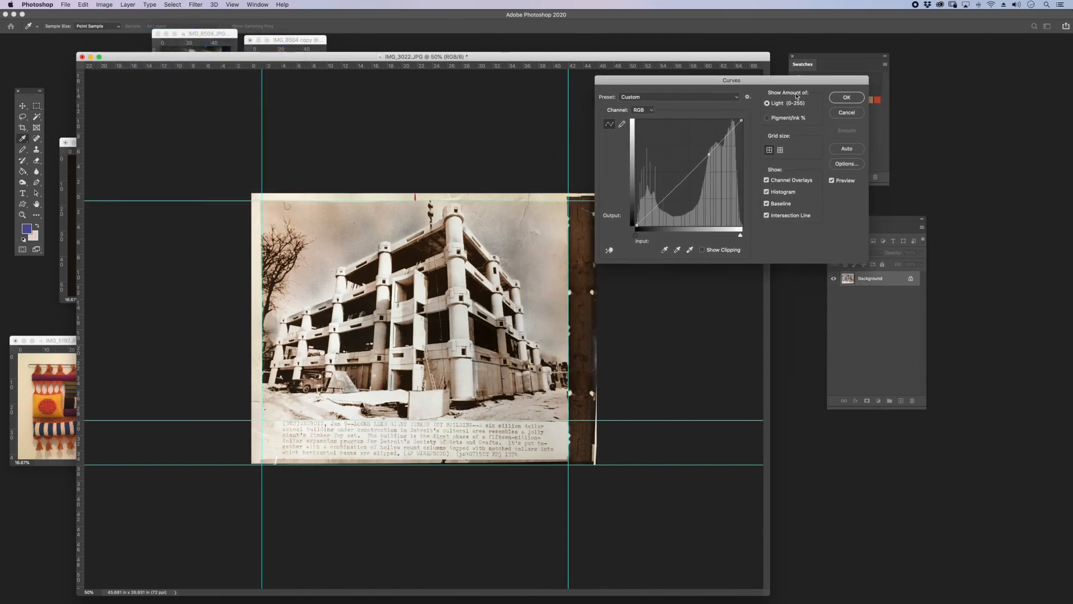
left_click(846, 98)
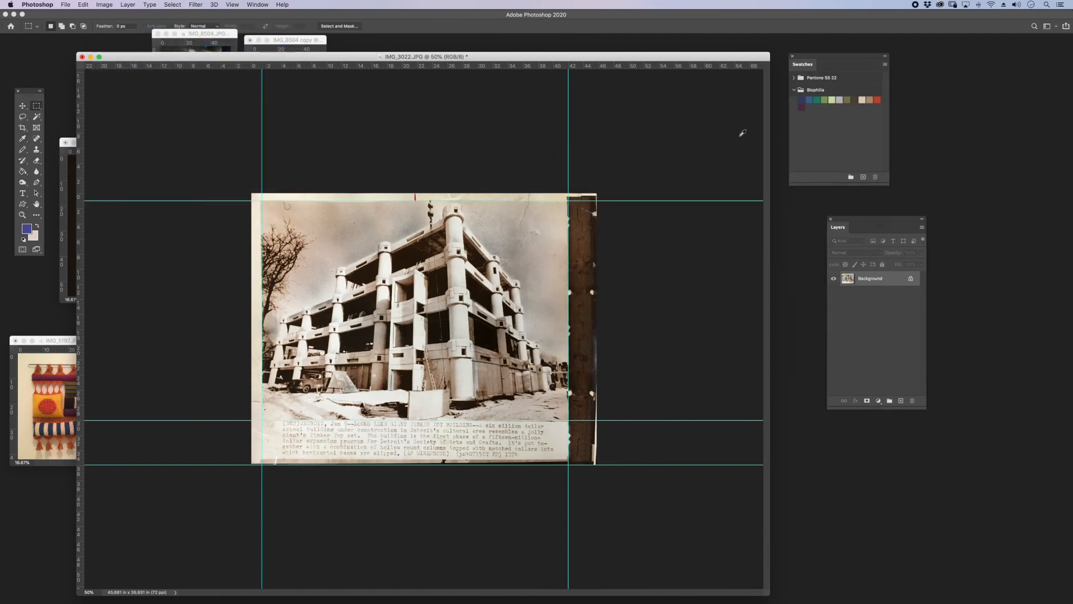
Step: Choose the Burn tool and set its tonal range to Shadows
left_click(22, 182)
left_click(54, 188)
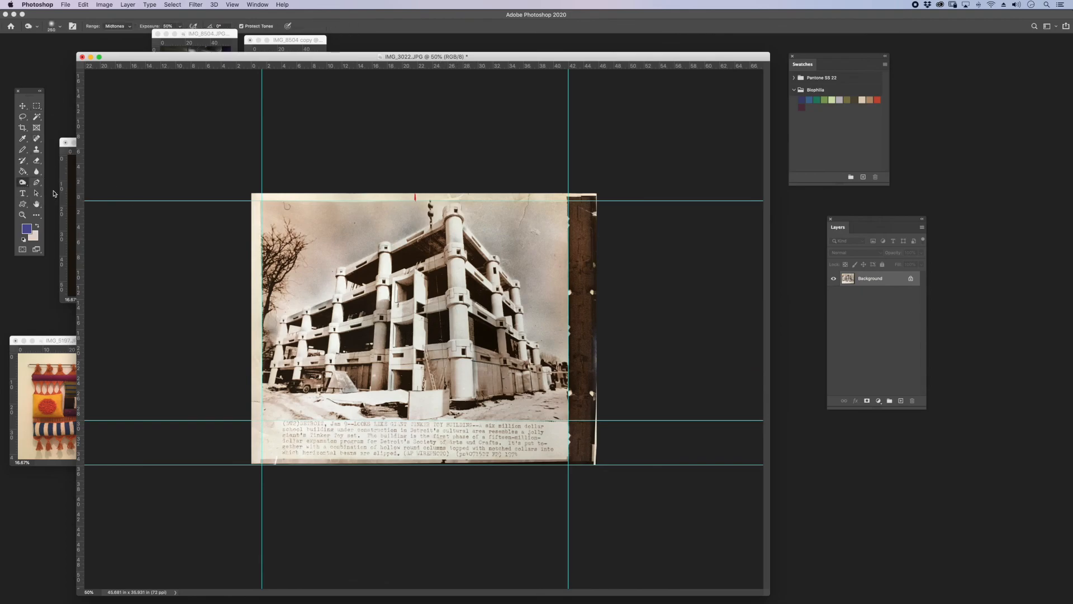
left_click(125, 26)
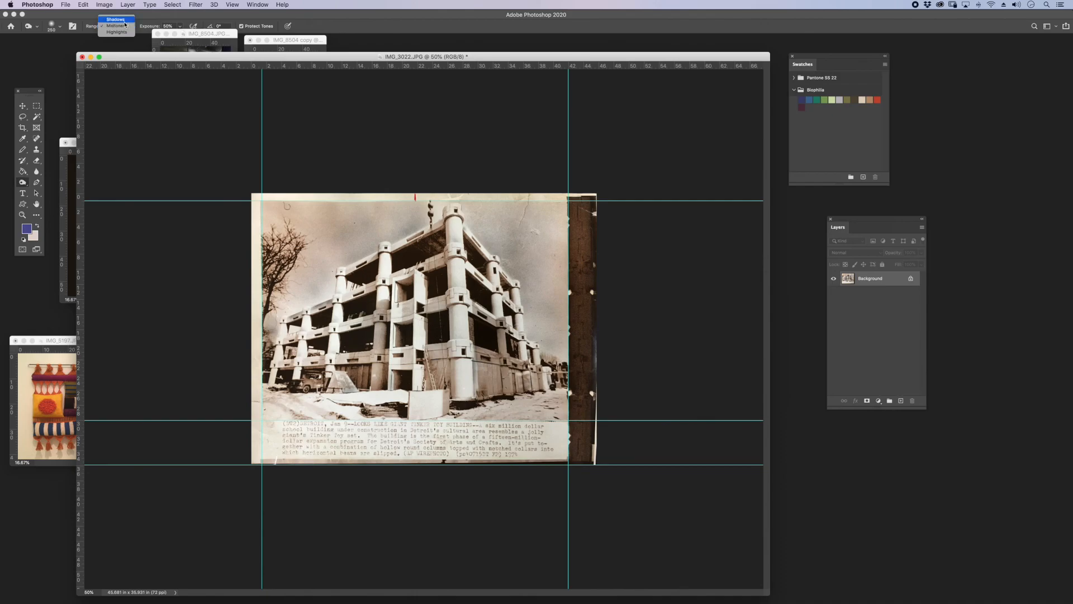
left_click(125, 21)
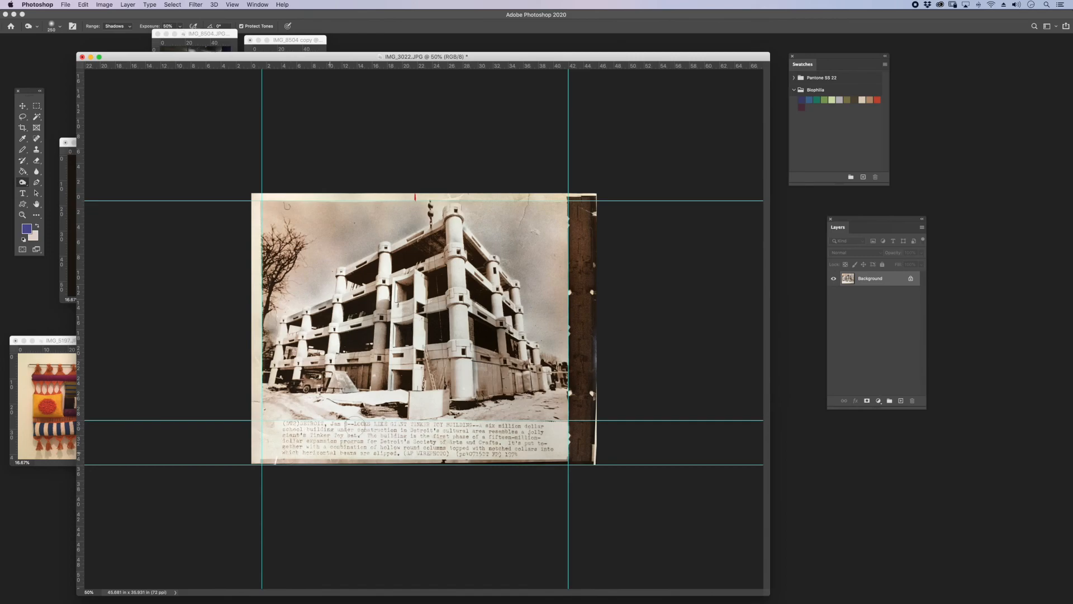
Step: Remove the hooked scratch and the dark speck from the sky near the tree with a reduced Spot Healing Brush
left_click(36, 138)
key("super+equal")
key("super+equal")
scroll(317, 215, "up", 5)
scroll(317, 216, "left", 4)
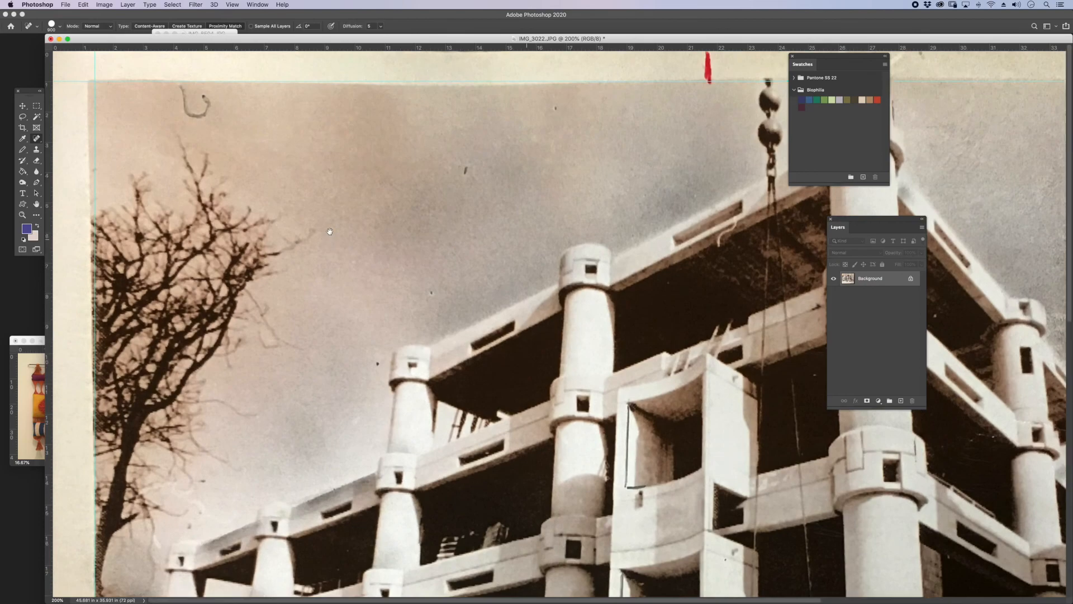
key("bracketleft")
key("bracketleft")
key("bracketleft")
key("bracketleft")
key("bracketleft")
key("bracketleft")
key("bracketleft")
key("bracketleft")
key("bracketleft")
key("bracketleft")
key("bracketleft")
key("bracketleft")
key("bracketleft")
mouse_move(204, 102)
left_mouse_down()
mouse_move(191, 111)
mouse_move(174, 85)
left_mouse_up()
left_click(467, 172)
Step: Heal the remaining specks across the rest of the sky and the building's right side
left_click_drag(584, 212, 387, 227)
left_click_drag(615, 39, 333, 65)
left_click(527, 225)
left_click_drag(527, 226, 558, 252)
left_click(614, 326)
left_click_drag(558, 450, 550, 3)
left_click(544, 151)
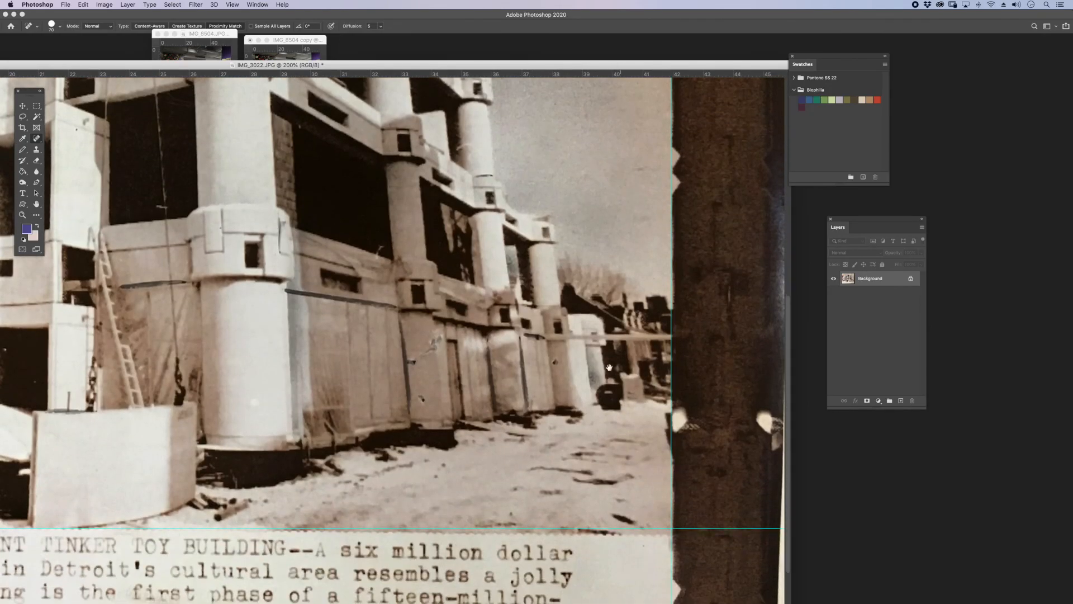
left_click_drag(621, 401, 771, 374)
left_click_drag(532, 528, 548, 548)
left_click_drag(524, 84, 510, 302)
key("super+minus")
key("super+minus")
key("super+minus")
left_click_drag(403, 334, 556, 414)
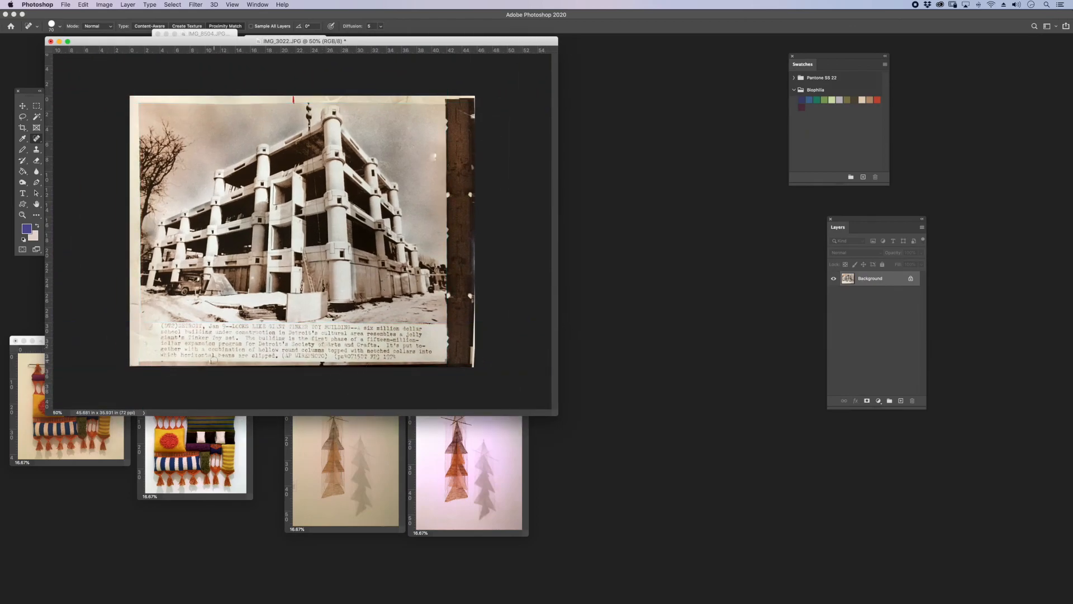
Step: Inspect the lower part of the print and heal the dark mark on the building's lower right wall
key("super+plus")
key("super+plus")
key("super+plus")
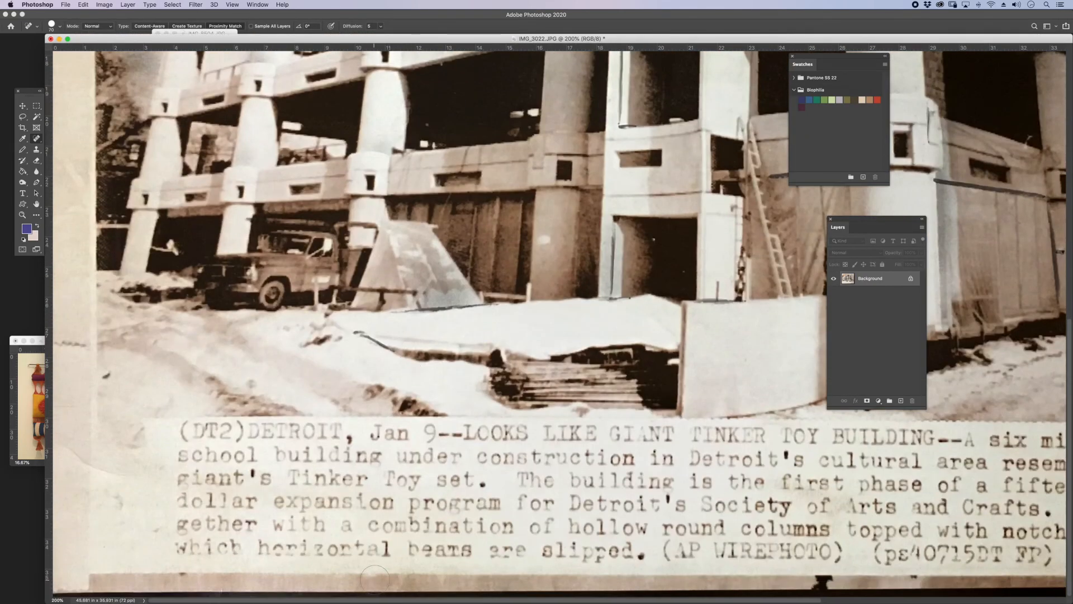
scroll(290, 469, "up", 2)
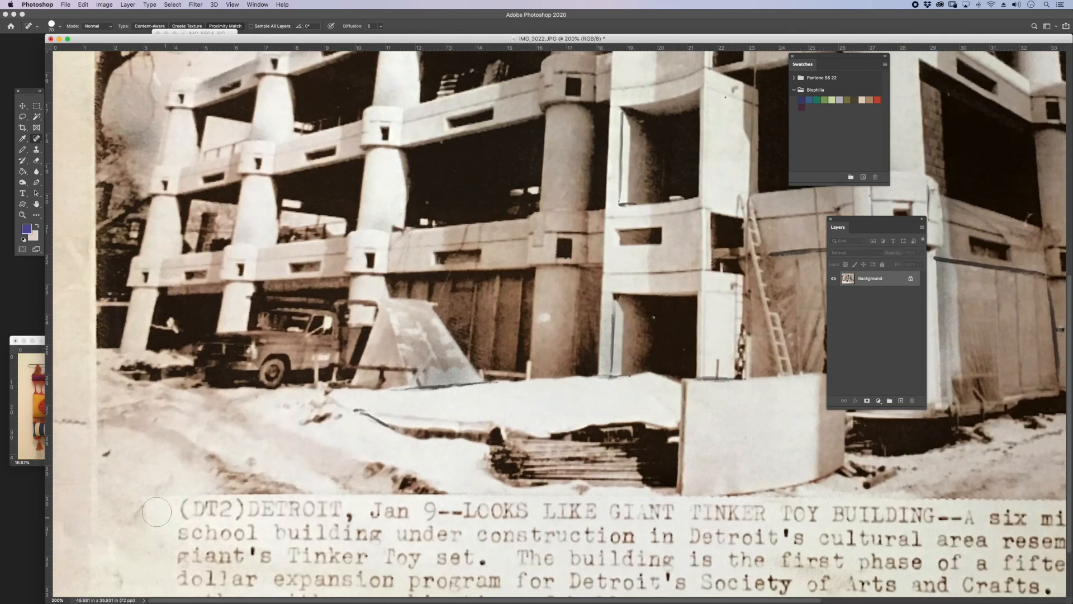
scroll(431, 481, "up", 10)
scroll(431, 481, "down", 12)
scroll(431, 481, "right", 6)
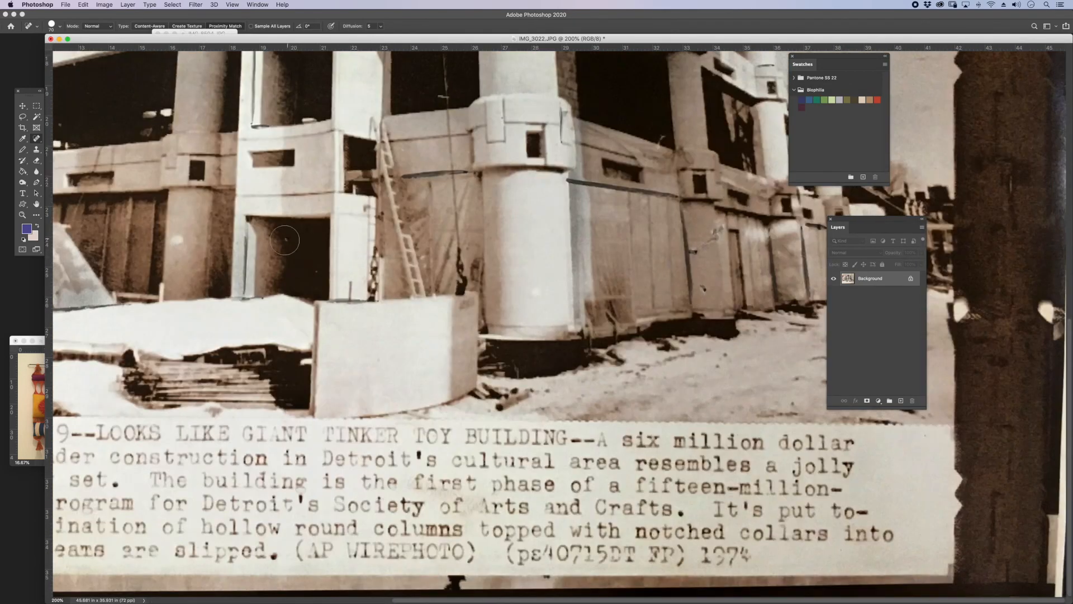
left_click(715, 233)
left_click(717, 236)
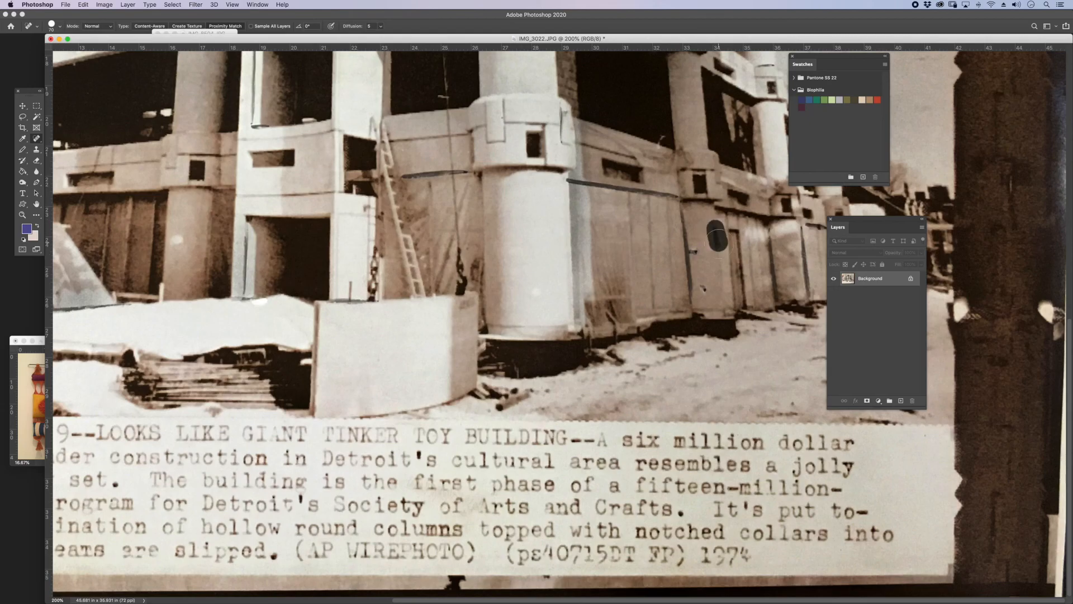
key("super+minus")
key("super+minus")
key("super+minus")
left_click_drag(391, 40, 409, 47)
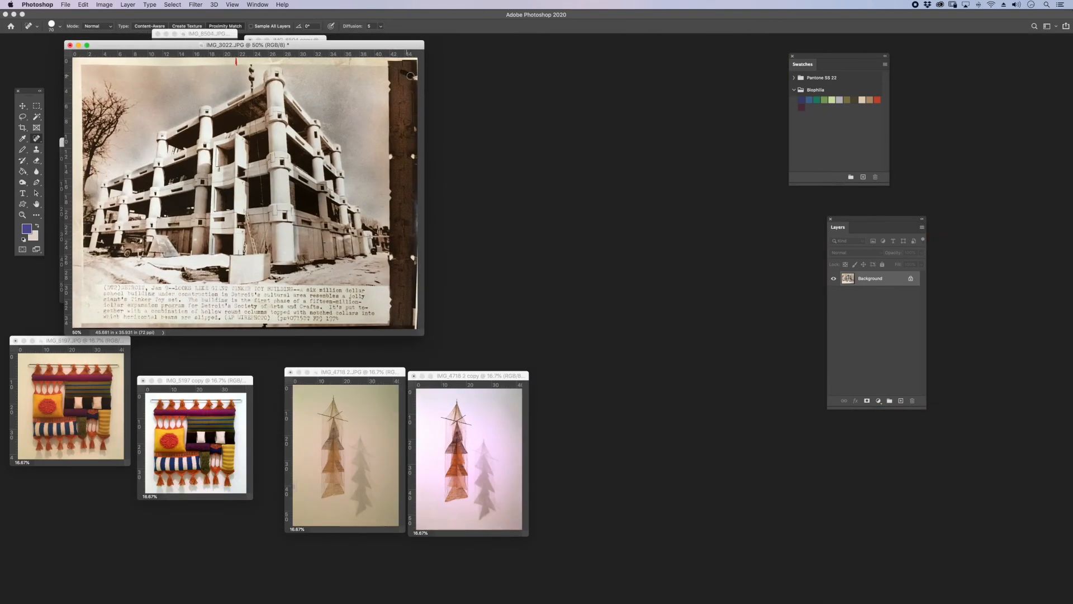
Step: Enlarge the document window and add a vertical guide along the photo's left edge
left_click_drag(424, 335, 497, 364)
left_click(35, 105)
left_click_drag(118, 79, 427, 337)
key("super+d")
left_click_drag(68, 129, 119, 129)
key("v")
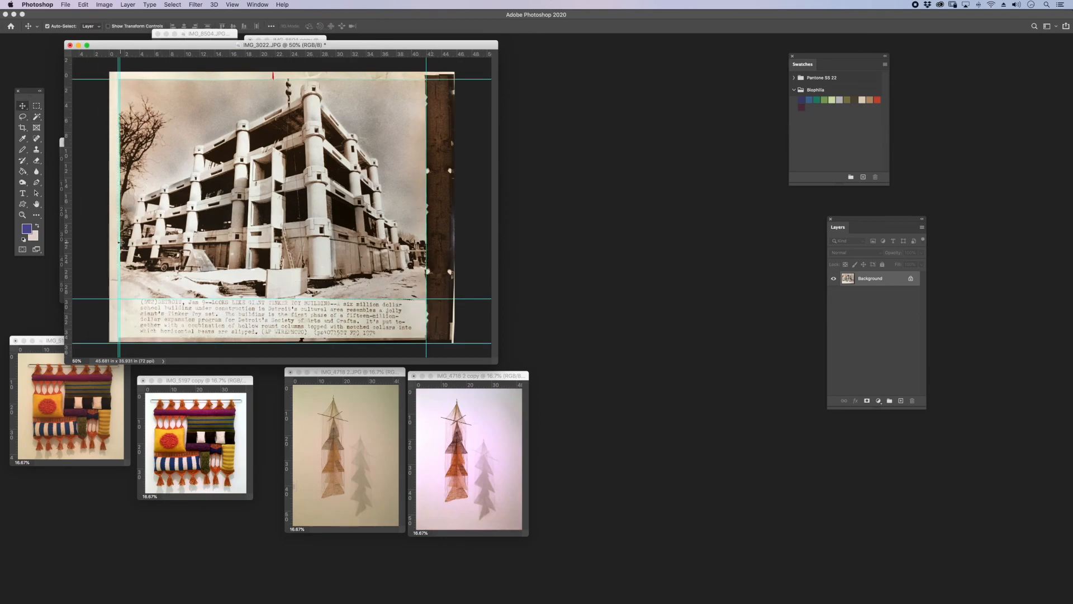
Step: Transform the print by pulling its lower-left corner slightly outward to straighten the left side, and apply it
key("super+plus")
key("super+t")
right_click(393, 228)
left_click(420, 269)
left_click_drag(205, 484, 200, 485)
key("Return")
Step: Apply Color Balance, shifting the highlights toward blue, cyan and magenta and setting the midtones to +4 toward blue
left_click(106, 6)
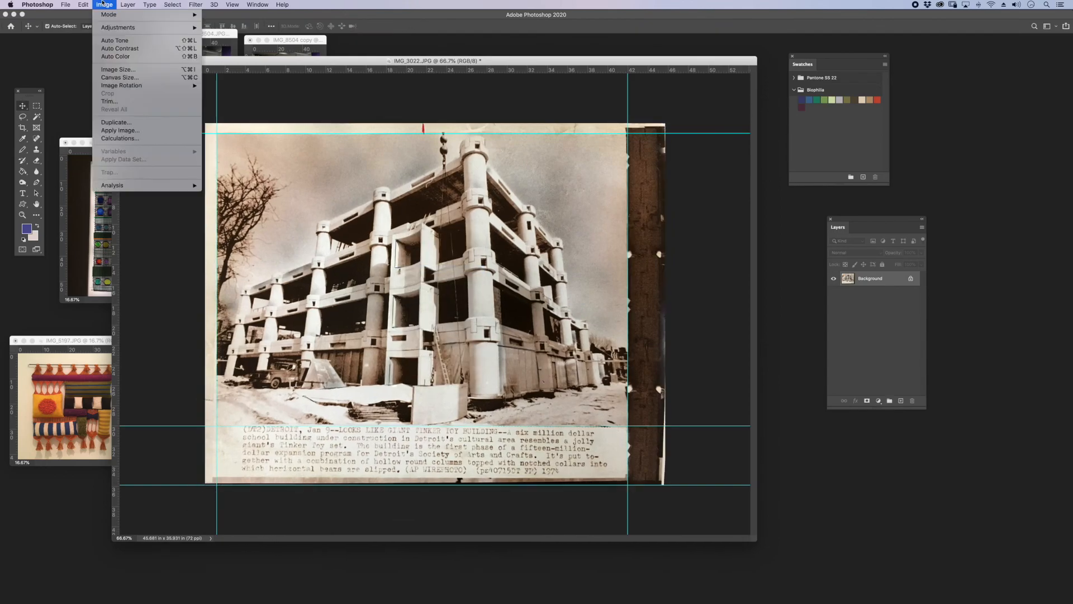
mouse_move(181, 28)
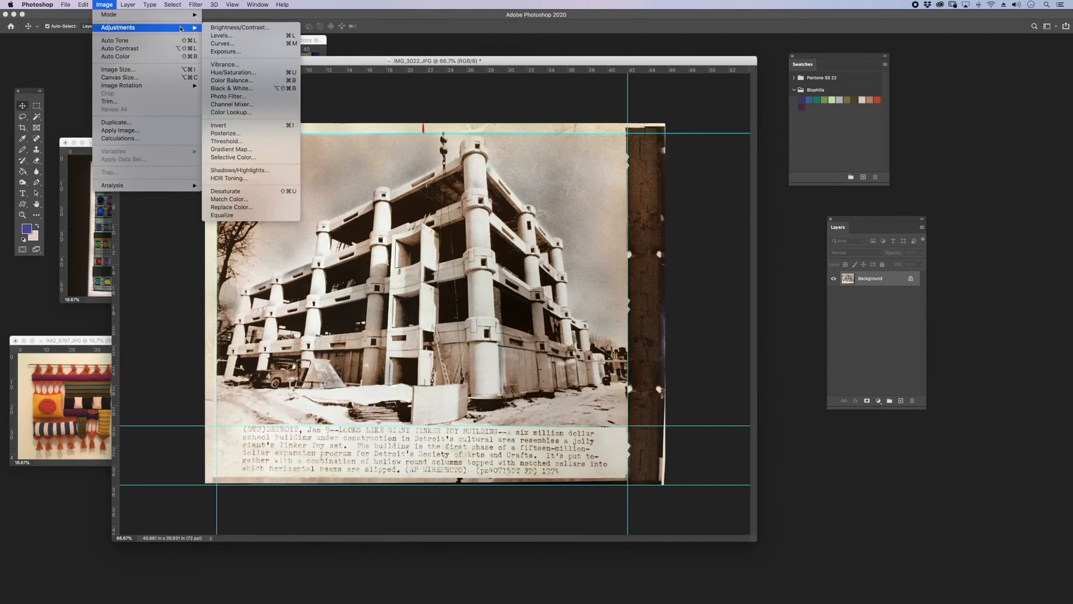
left_click(263, 81)
left_click_drag(692, 257, 720, 281)
left_click(718, 357)
left_click_drag(694, 333, 701, 333)
left_click_drag(695, 312, 690, 313)
left_click_drag(694, 322, 689, 324)
left_click(673, 356)
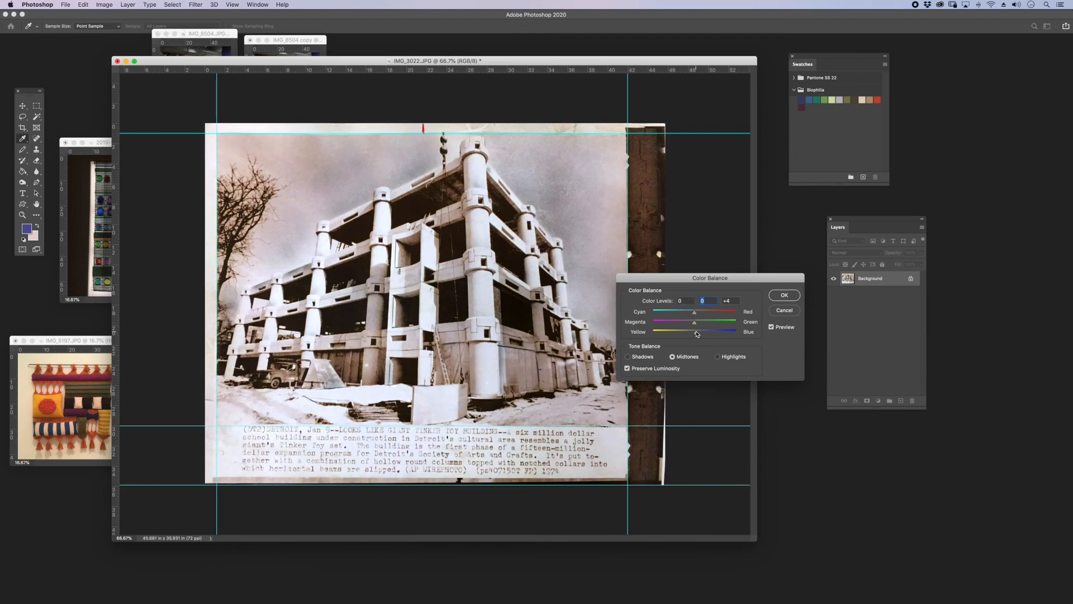
left_click(784, 295)
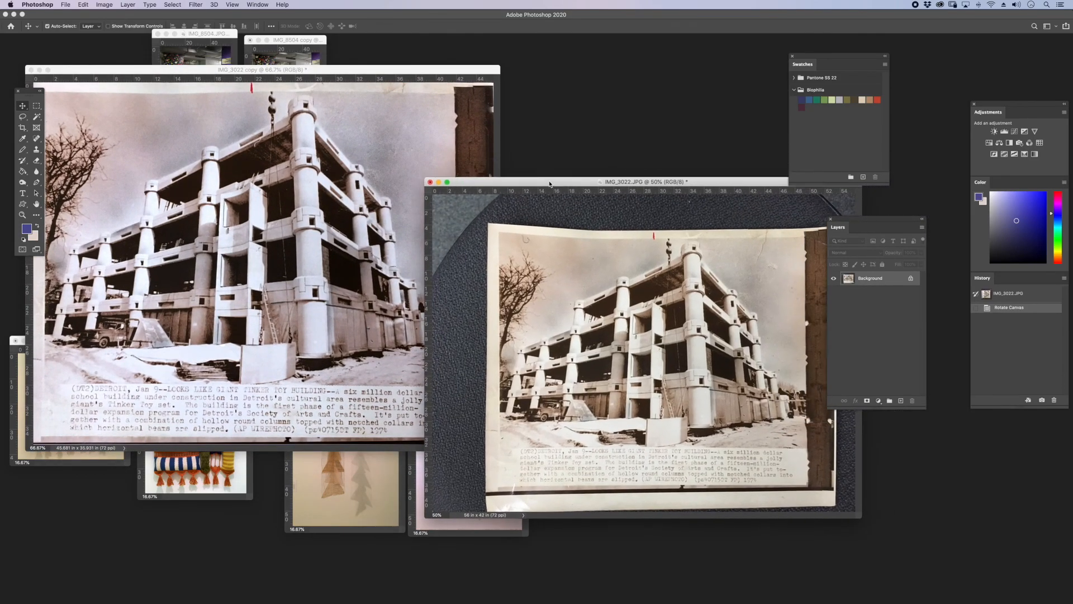
Step: Arrange the original building photo and its corrected copy together at 25% zoom to compare them
left_click_drag(549, 184, 204, 102)
key("super+equal")
left_click_drag(358, 110, 274, 109)
left_click_drag(327, 69, 748, 118)
key("super+minus")
left_click(416, 110)
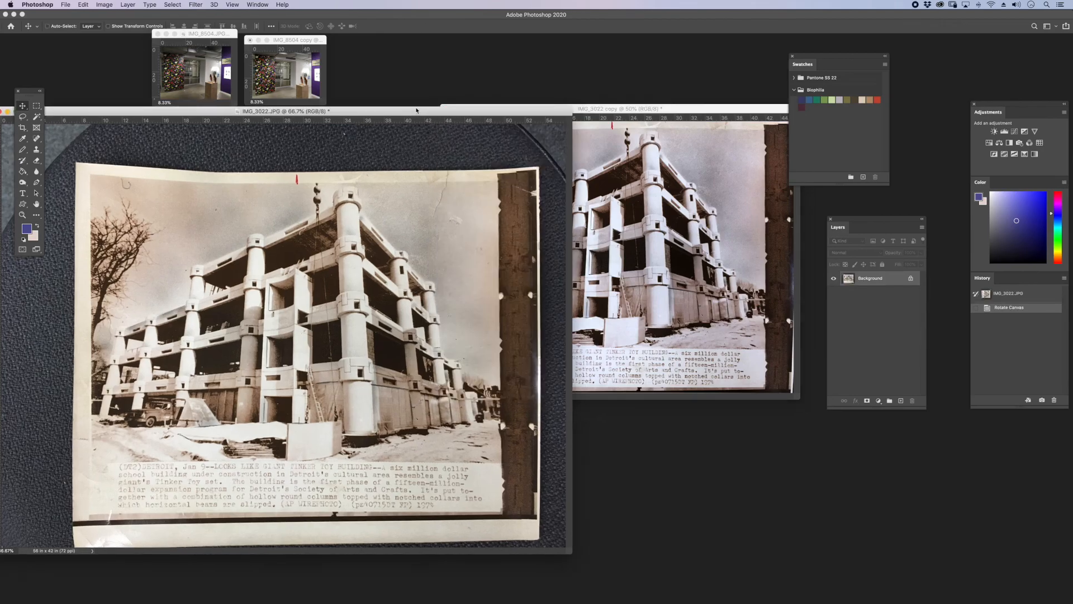
key("super+minus")
key("super+minus")
left_click_drag(328, 111, 380, 110)
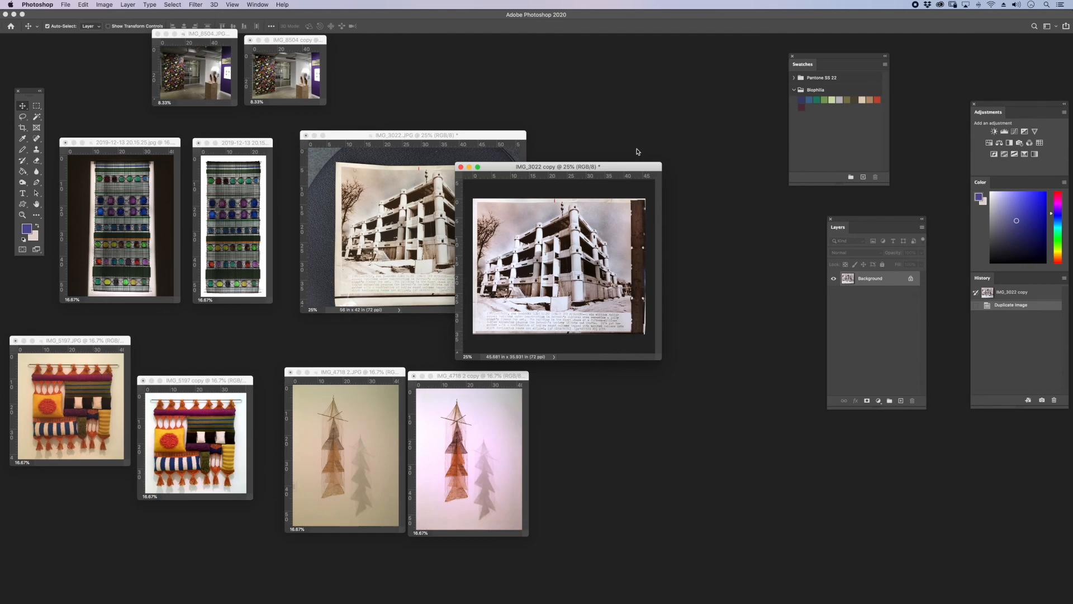
left_click_drag(590, 168, 375, 165)
Step: Start a Save for Web (Legacy) export of the corrected building copy as a JPEG at Maximum quality, 100
left_click(64, 4)
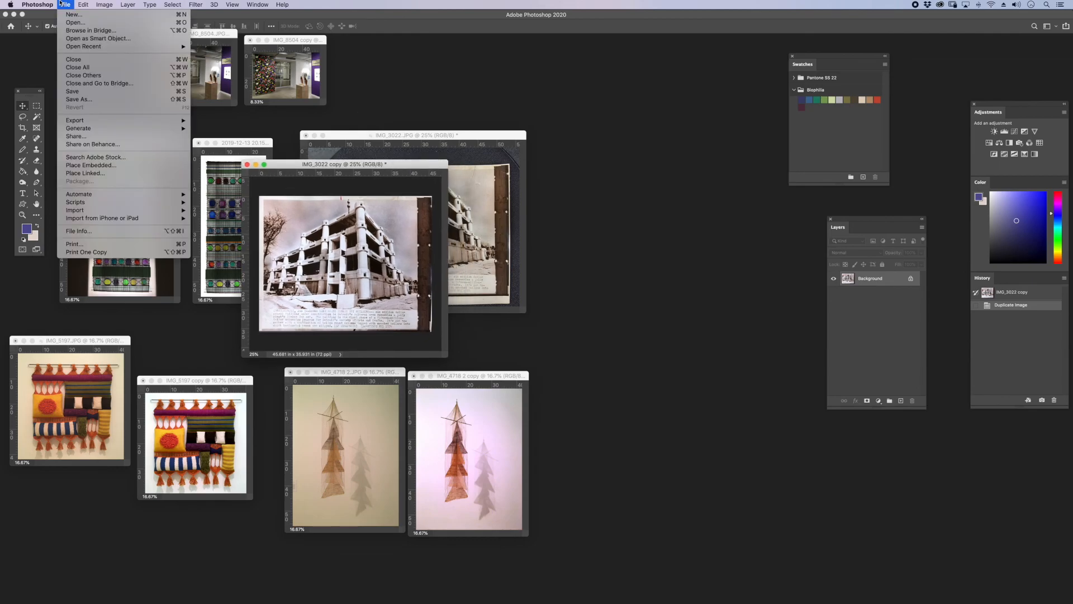
mouse_move(92, 124)
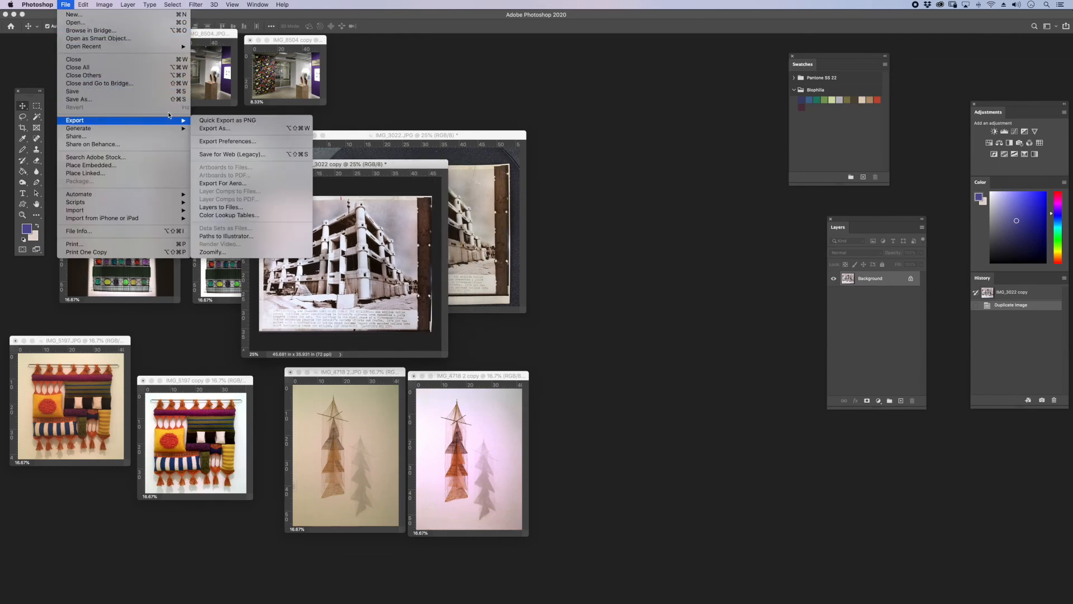
left_click(236, 155)
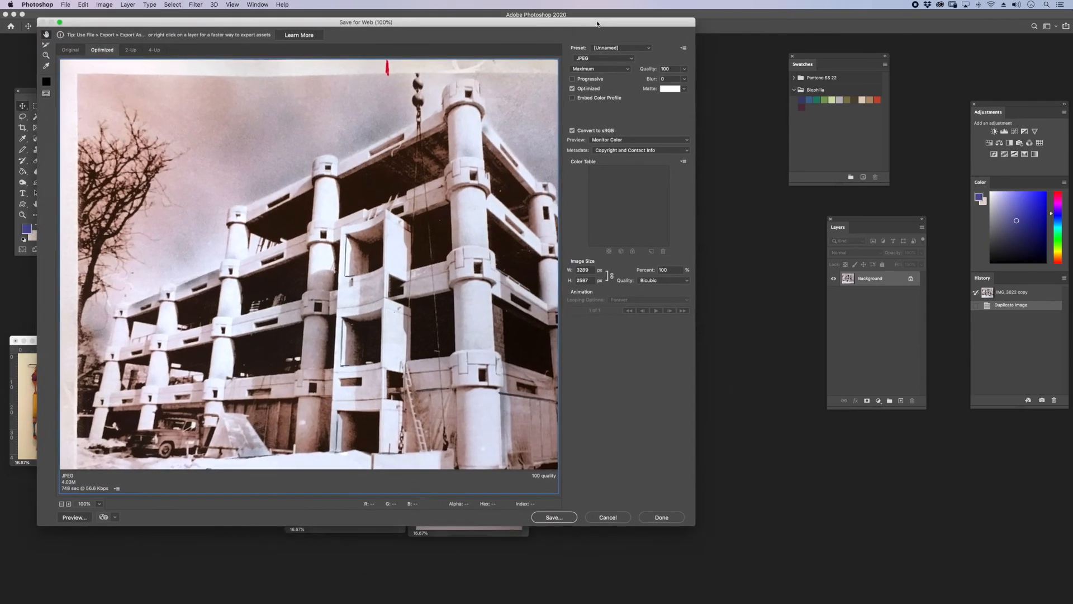
left_click_drag(682, 519, 614, 482)
left_click(562, 54)
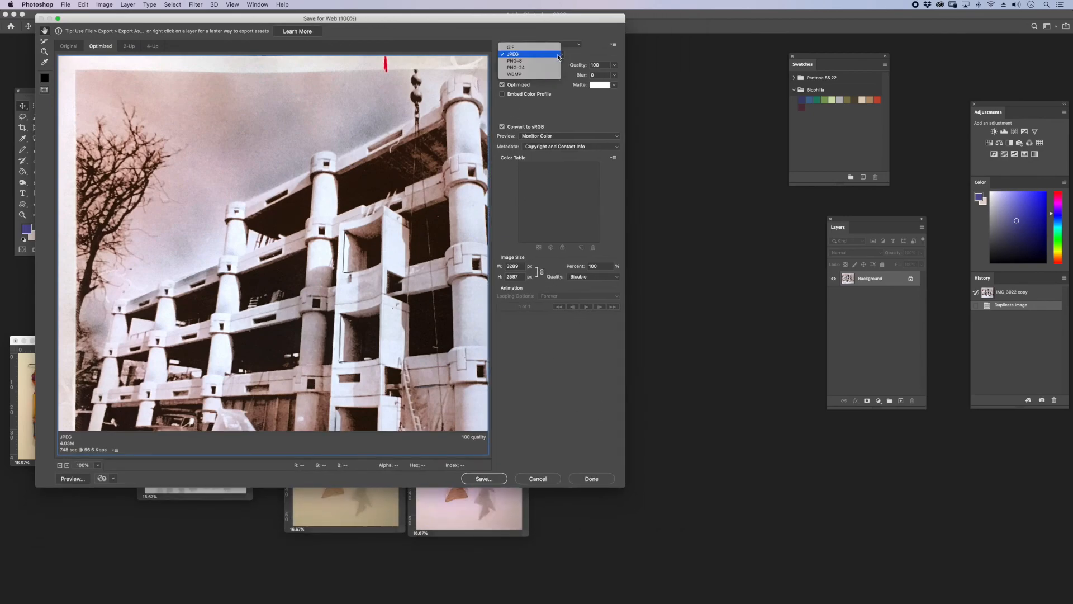
left_click(551, 54)
left_click(614, 65)
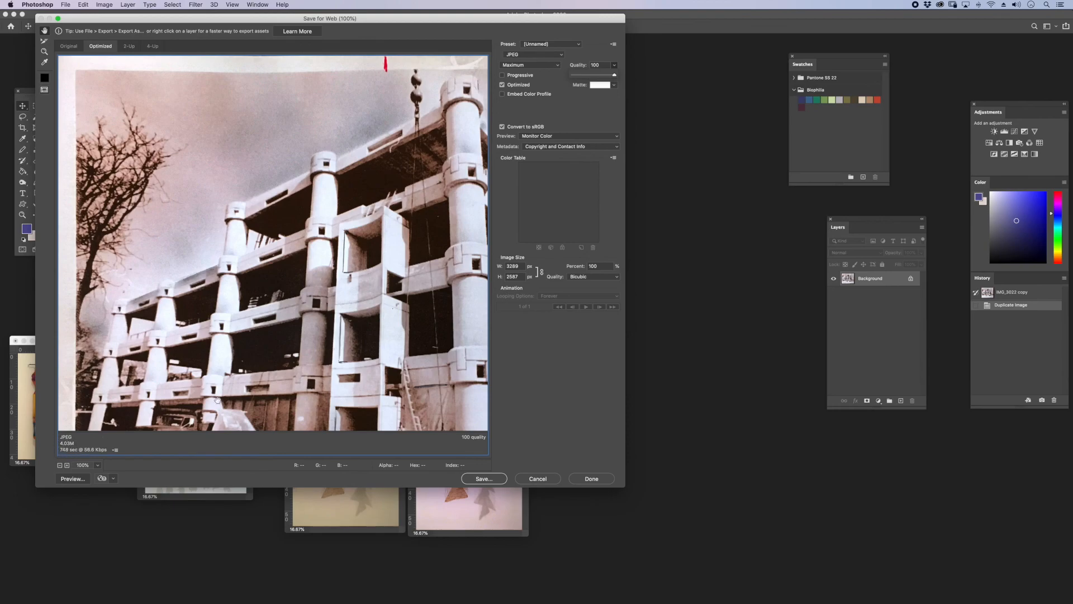
Step: Set the exported image's height to 1200 px, keeping the width proportional
double_click(515, 266)
type("1")
key("Tab")
type("1200")
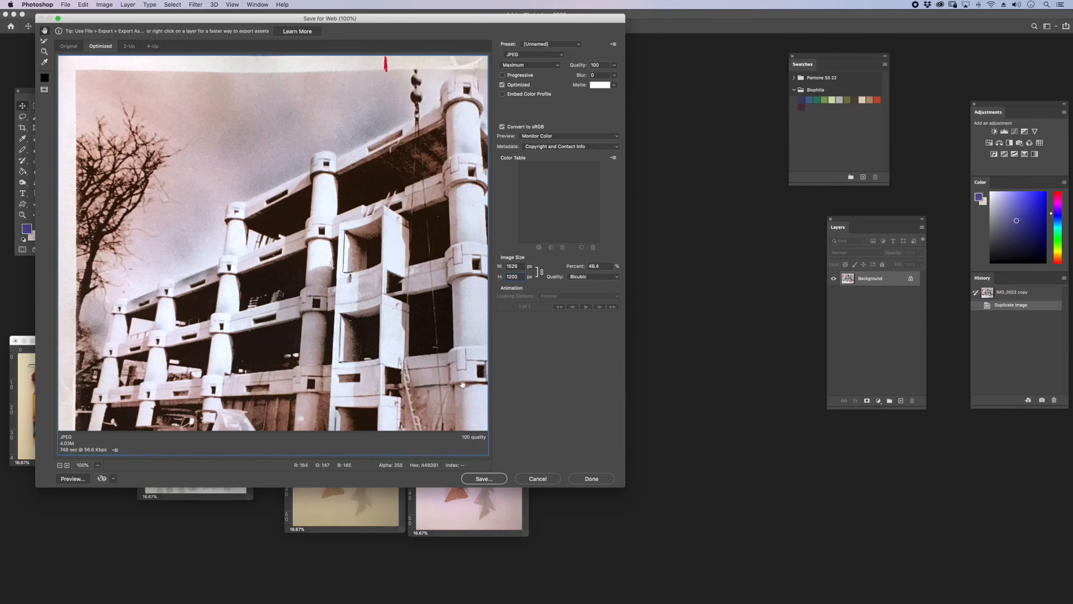
left_click(518, 266)
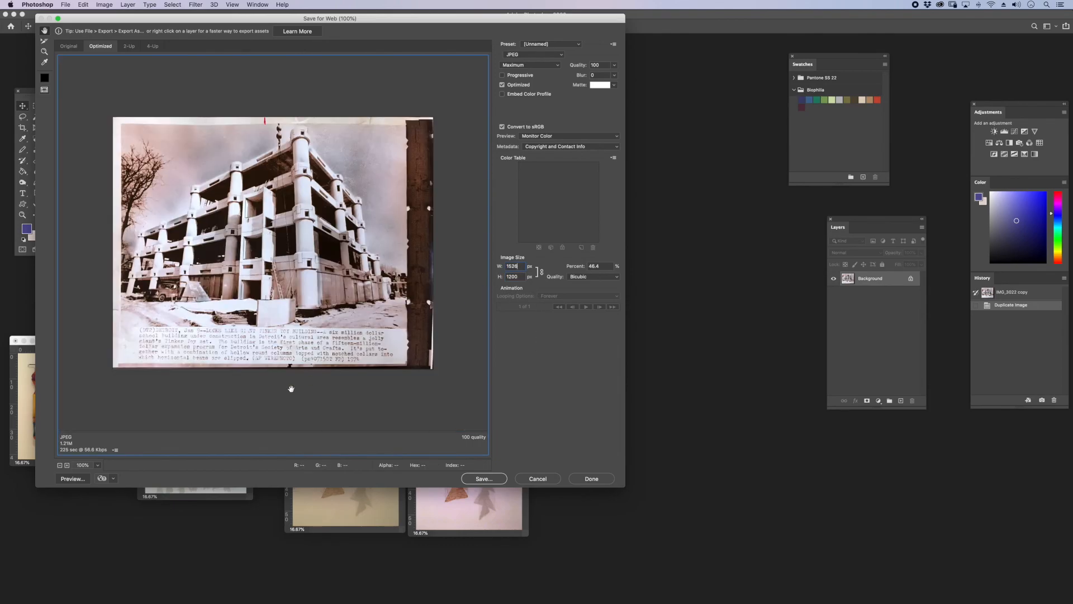